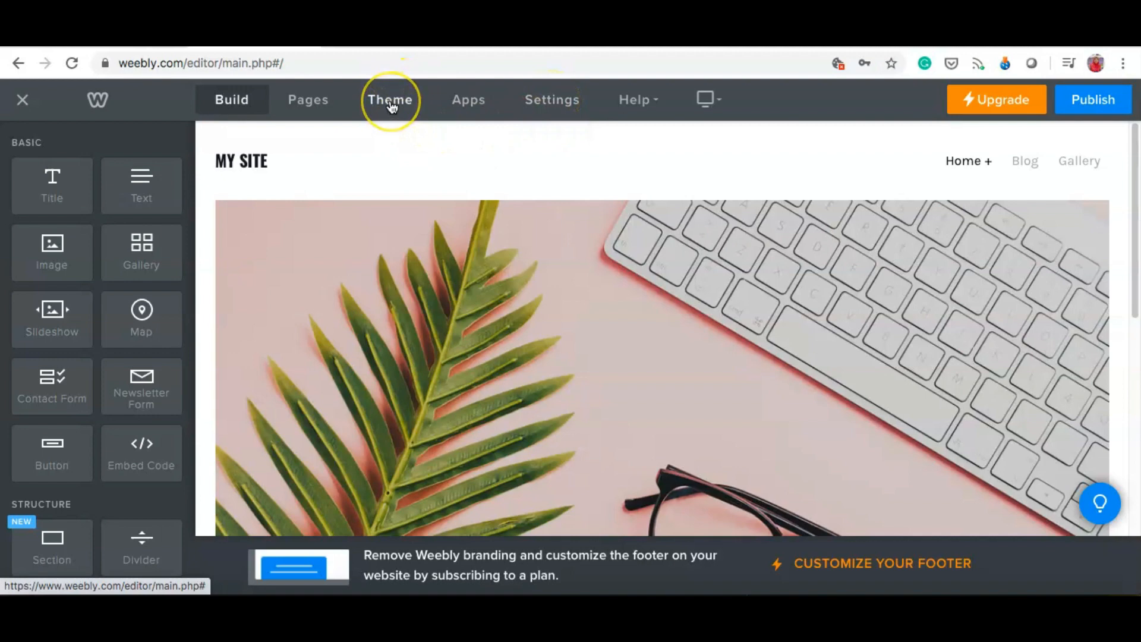
Step: Try the blue colour variant of the current theme and switch it to the red one
{"action": "left_click", "coordinate": [391, 106]}
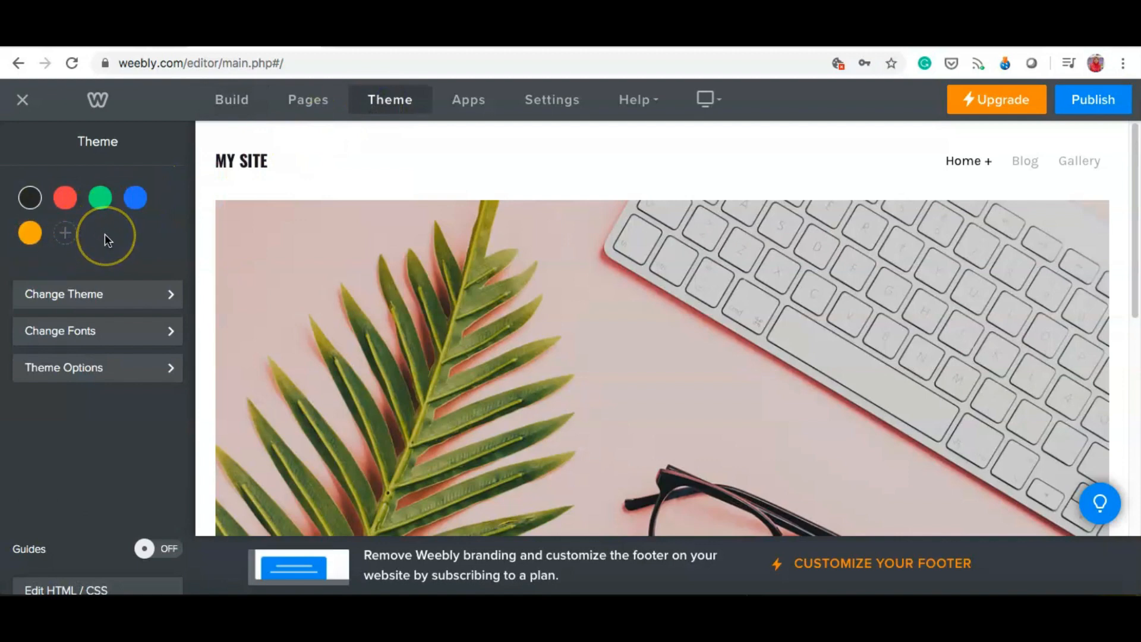
{"action": "left_click", "coordinate": [140, 202]}
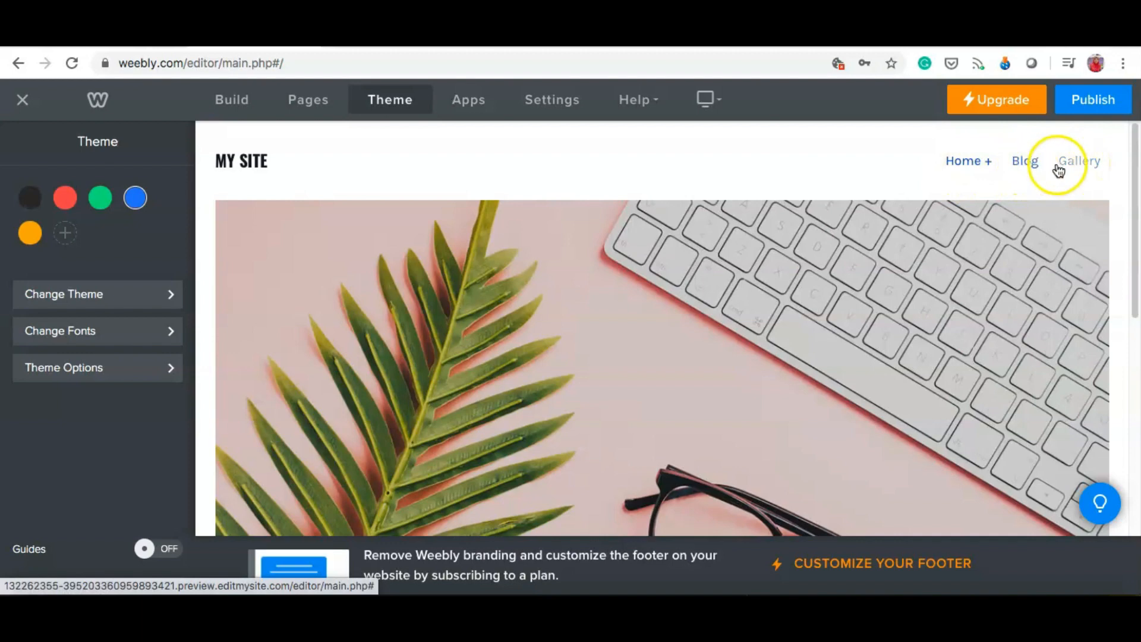
{"action": "left_click", "coordinate": [66, 205]}
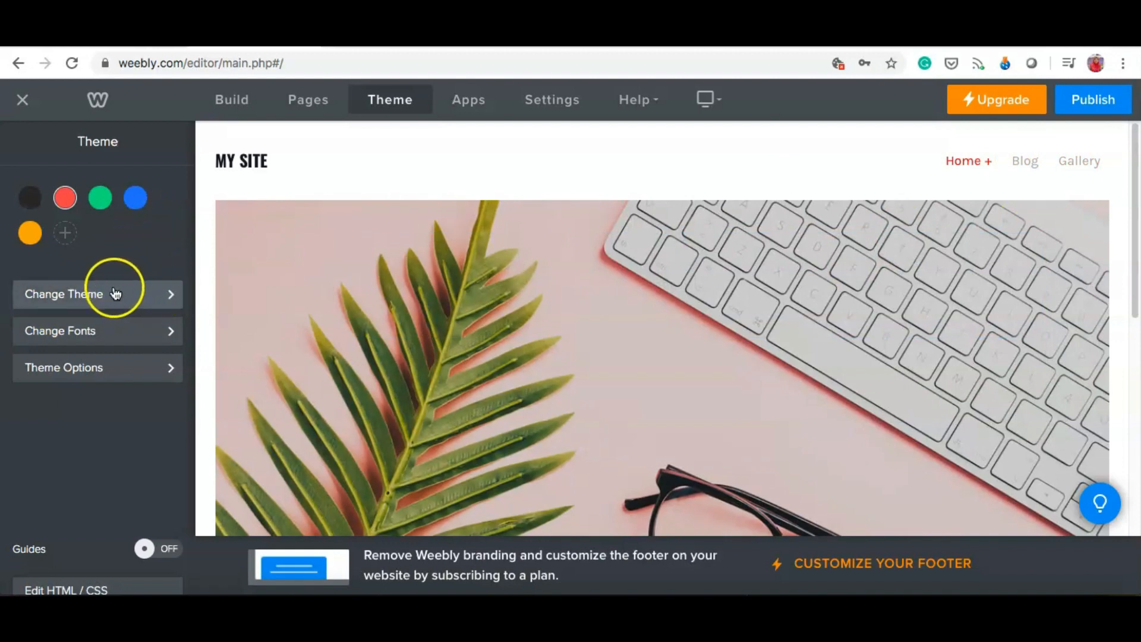
Step: Open the theme gallery to change the theme and look through all the Business themes
{"action": "left_click", "coordinate": [168, 297]}
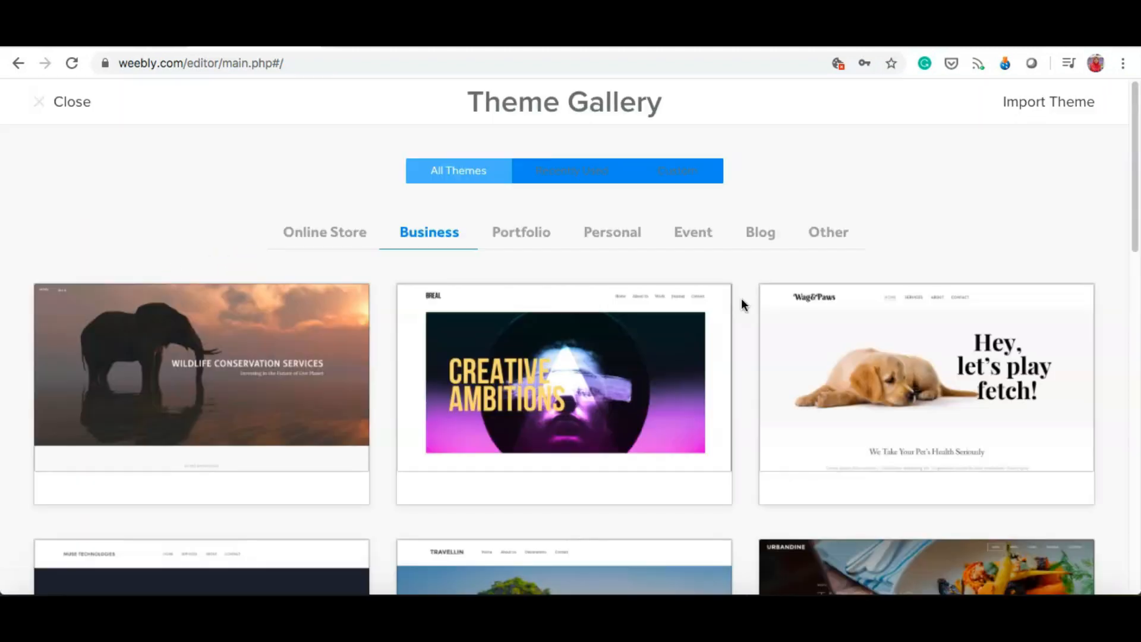
{"action": "scroll", "coordinate": [740, 298], "scroll_direction": "down", "scroll_amount": 2}
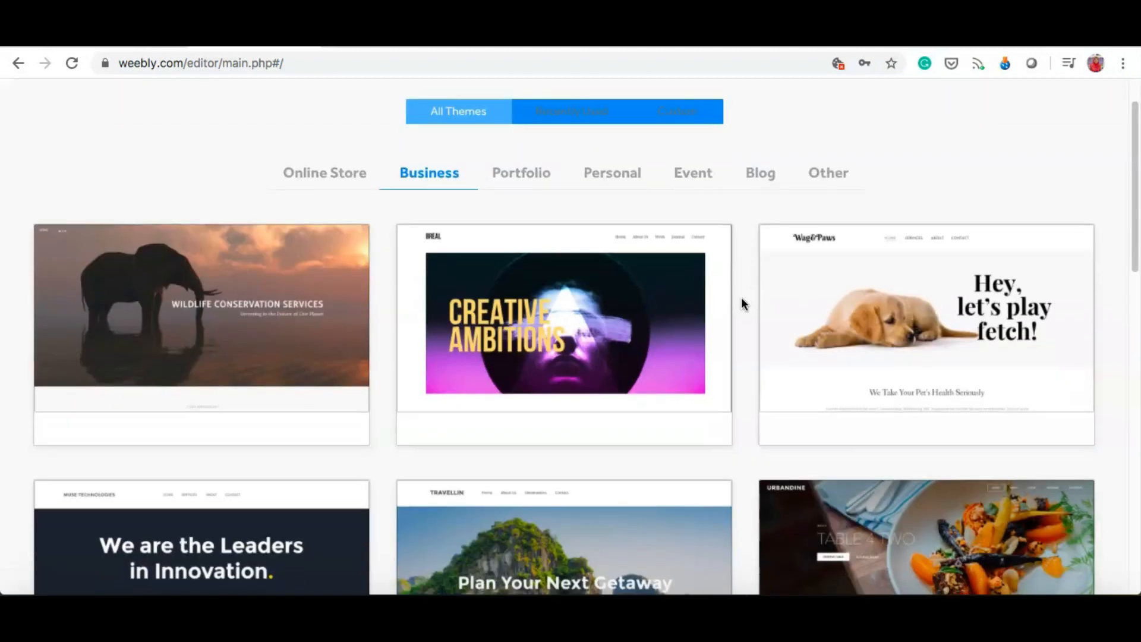
{"action": "scroll", "coordinate": [740, 303], "scroll_direction": "down", "scroll_amount": 2}
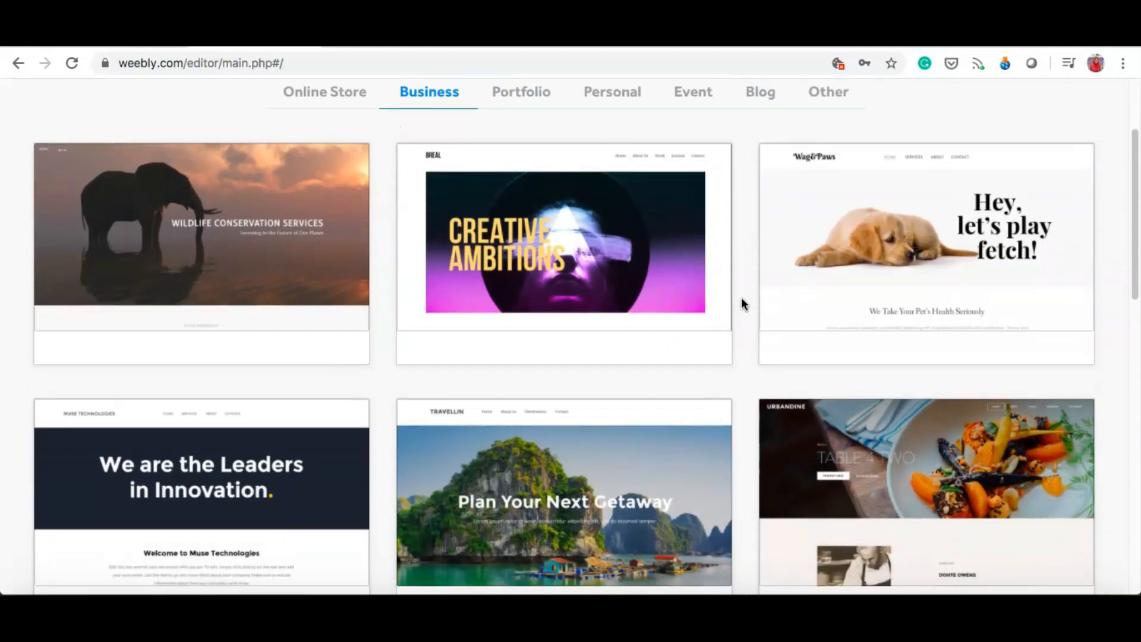
{"action": "left_click", "coordinate": [740, 297]}
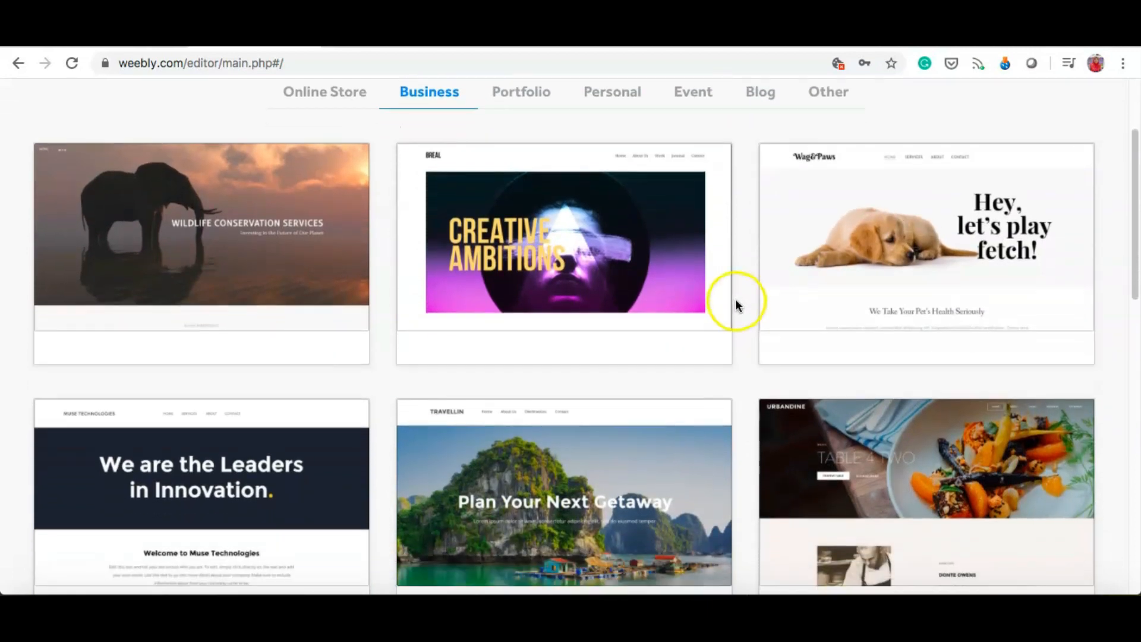
{"action": "scroll", "coordinate": [740, 298], "scroll_direction": "down", "scroll_amount": 1}
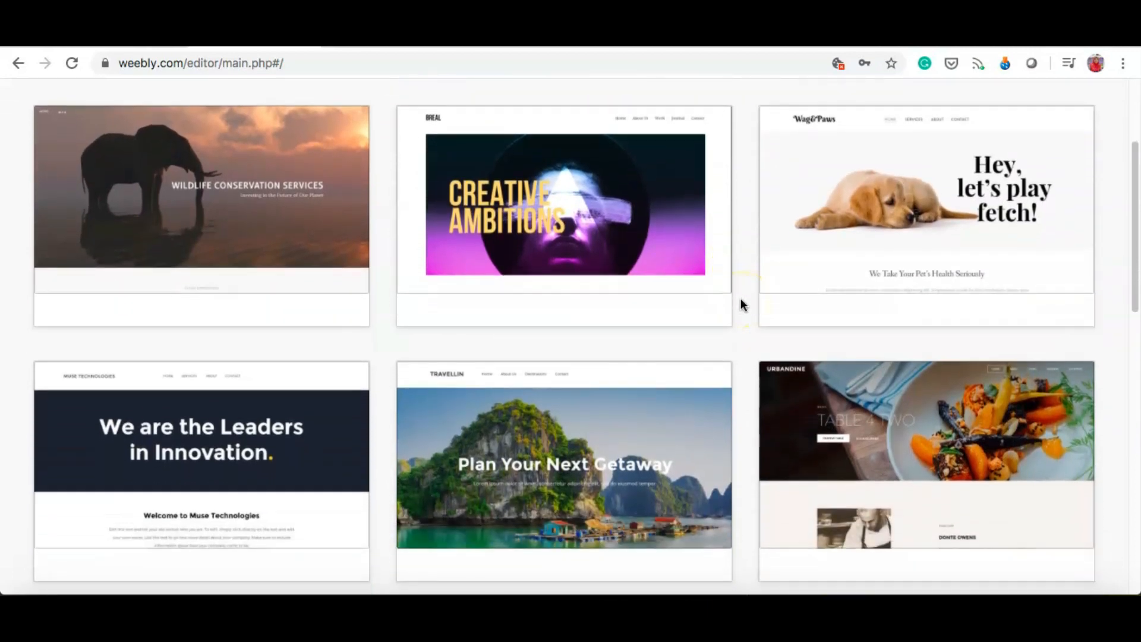
{"action": "scroll", "coordinate": [741, 298], "scroll_direction": "down", "scroll_amount": 3}
{"action": "scroll", "coordinate": [742, 302], "scroll_direction": "down", "scroll_amount": 5}
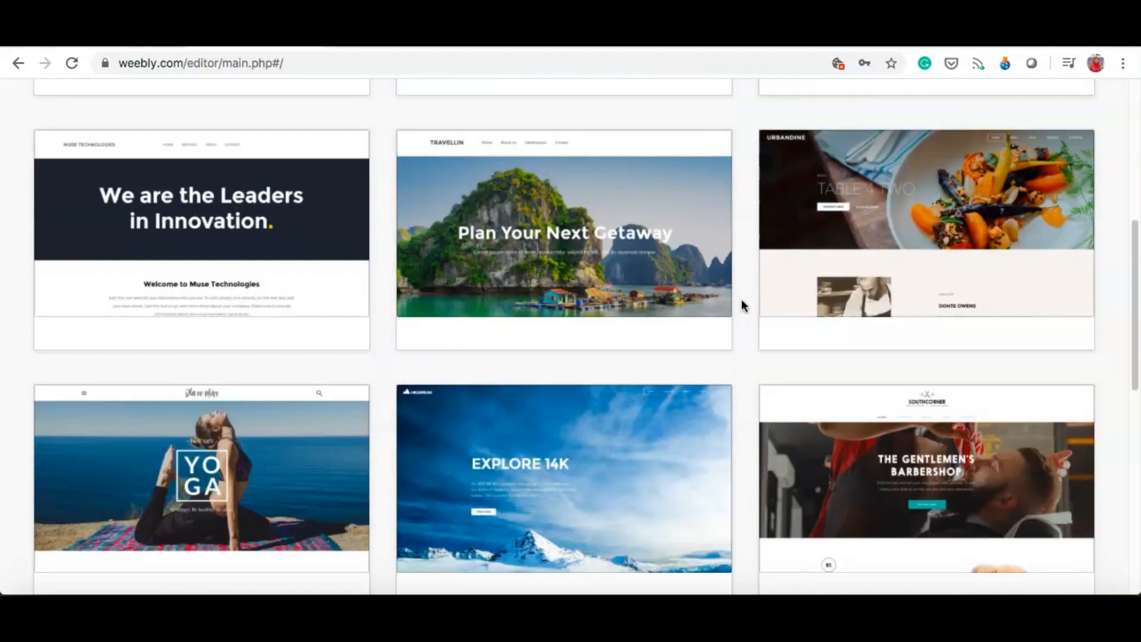
{"action": "scroll", "coordinate": [741, 302], "scroll_direction": "down", "scroll_amount": 5}
{"action": "scroll", "coordinate": [742, 306], "scroll_direction": "down", "scroll_amount": 10}
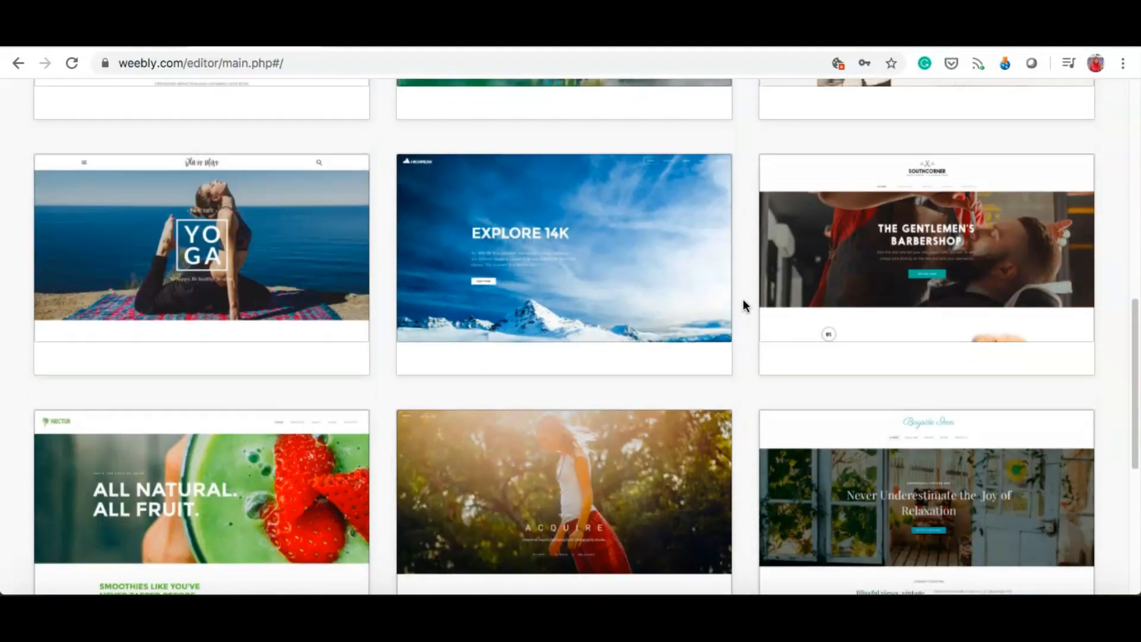
{"action": "scroll", "coordinate": [744, 306], "scroll_direction": "down", "scroll_amount": 5}
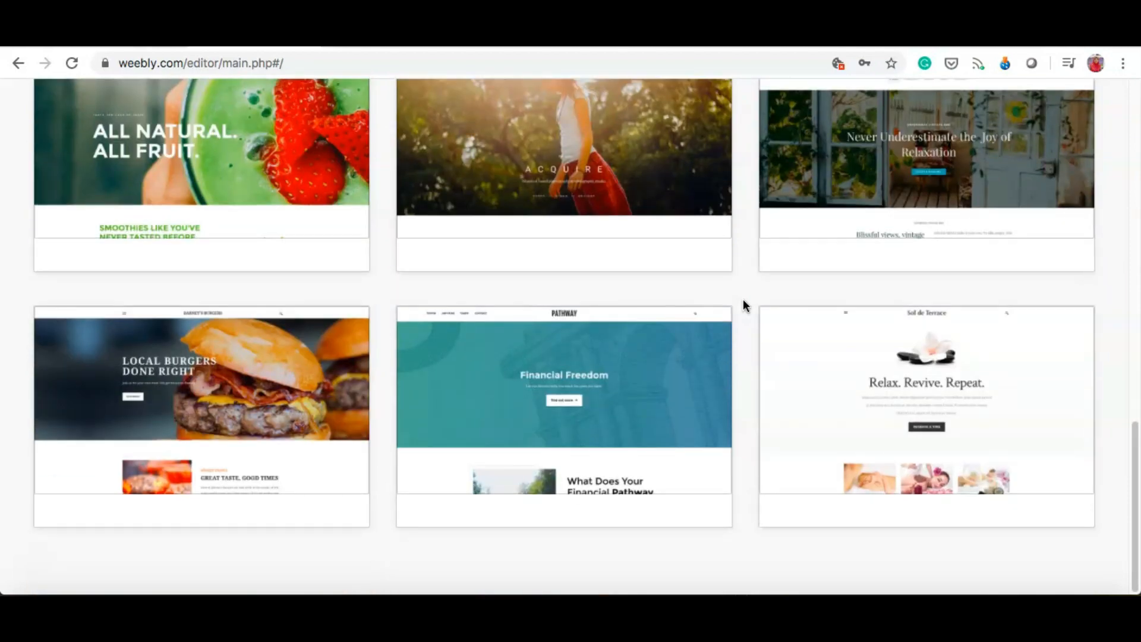
{"action": "scroll", "coordinate": [744, 306], "scroll_direction": "up", "scroll_amount": 20}
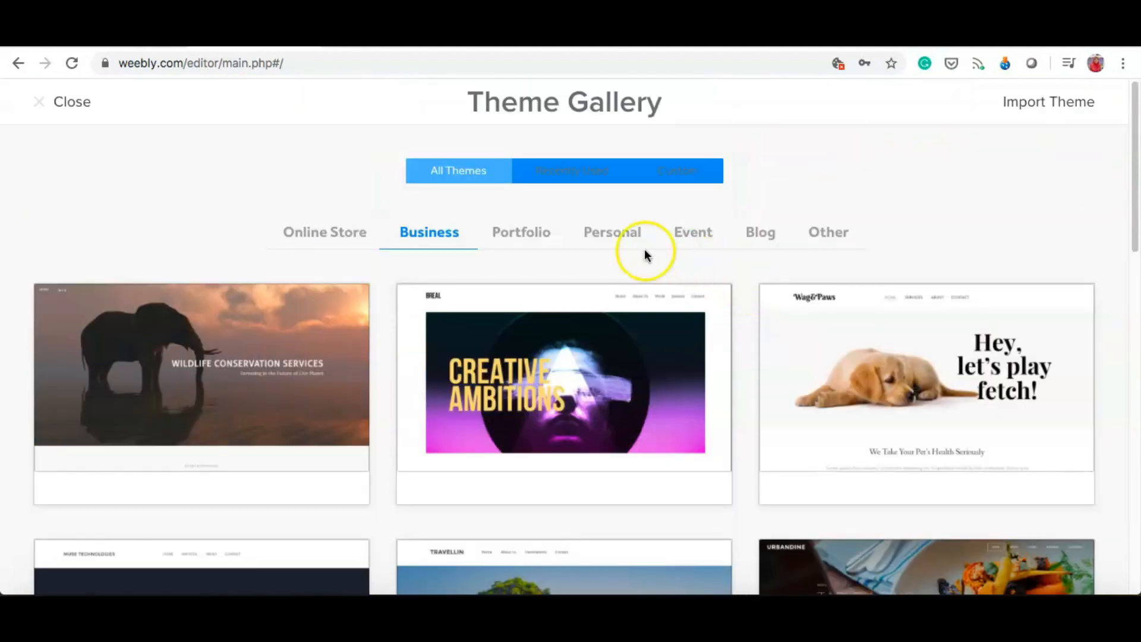
Step: Browse the Personal theme category and open the details of the Bella Marcel - Unite 2 theme
{"action": "left_click", "coordinate": [537, 242]}
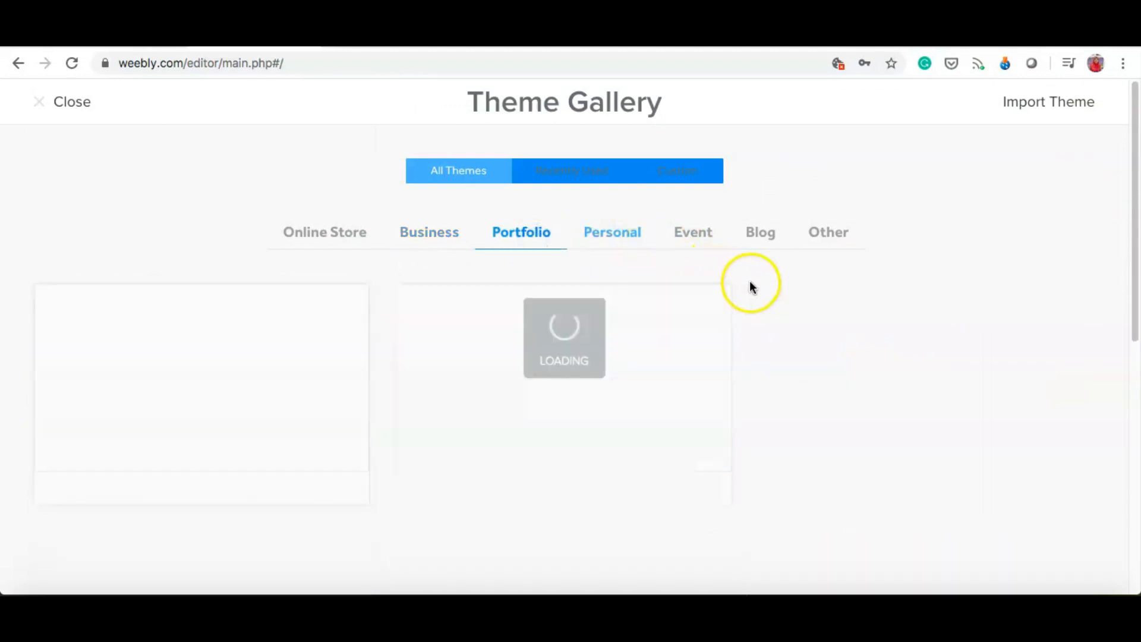
{"action": "scroll", "coordinate": [739, 285], "scroll_direction": "down", "scroll_amount": 2}
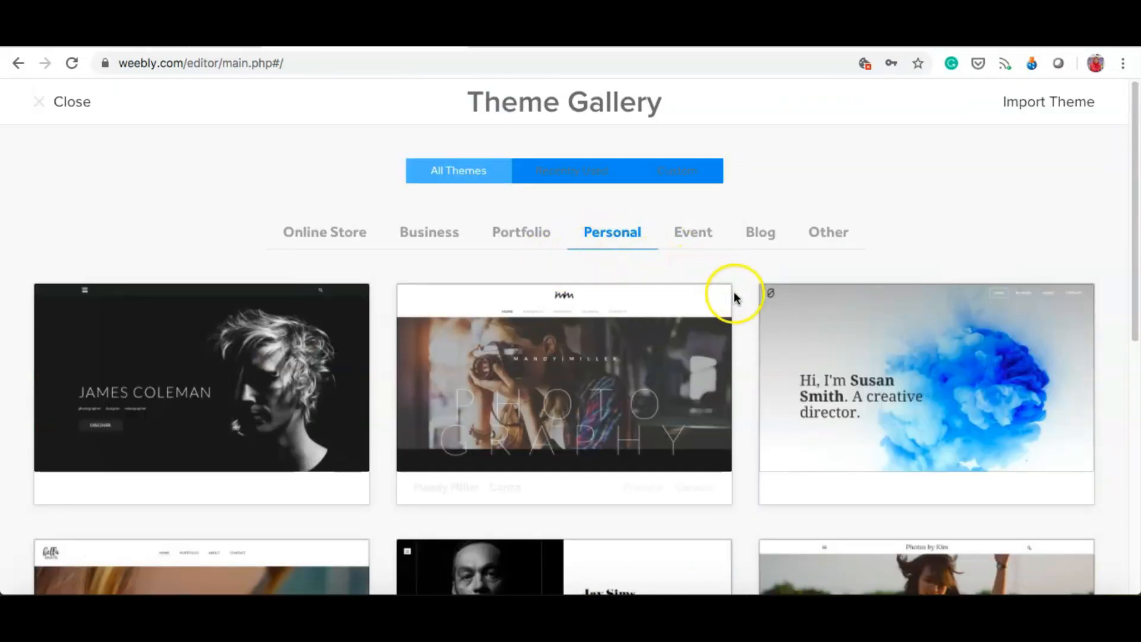
{"action": "scroll", "coordinate": [740, 301], "scroll_direction": "down", "scroll_amount": 5}
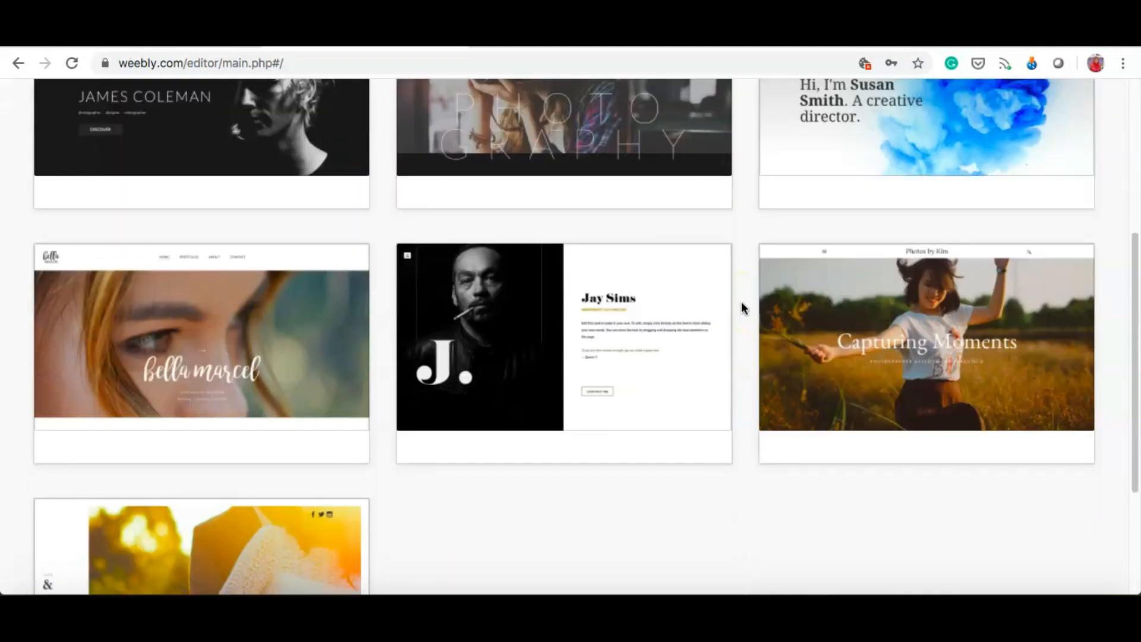
{"action": "scroll", "coordinate": [740, 301], "scroll_direction": "down", "scroll_amount": 1}
{"action": "mouse_move", "coordinate": [351, 313]}
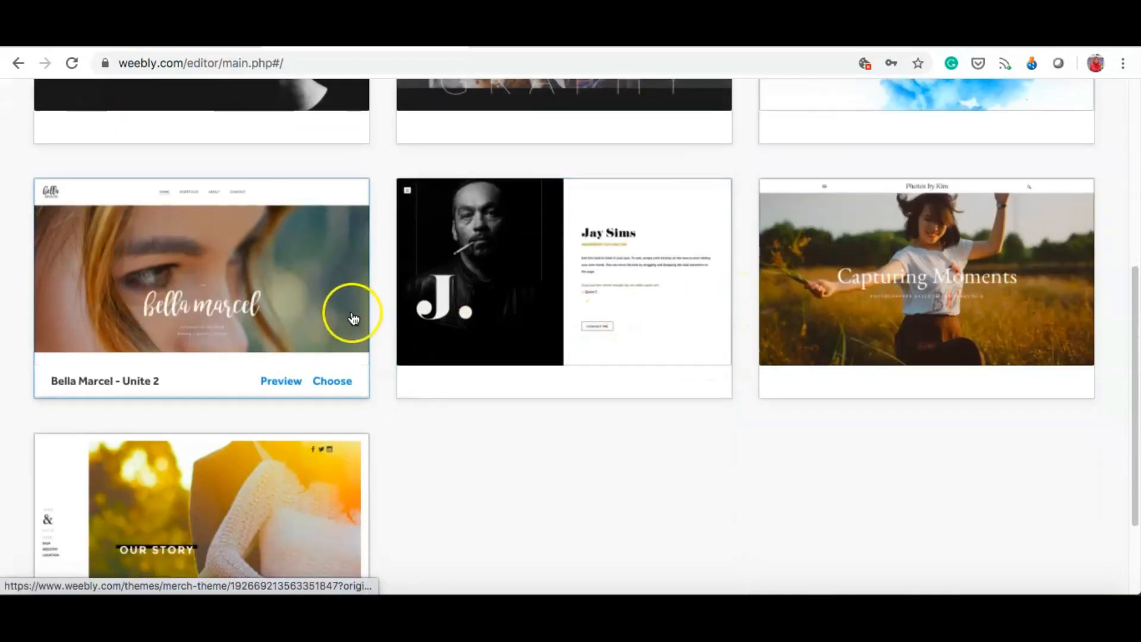
{"action": "left_click", "coordinate": [276, 319]}
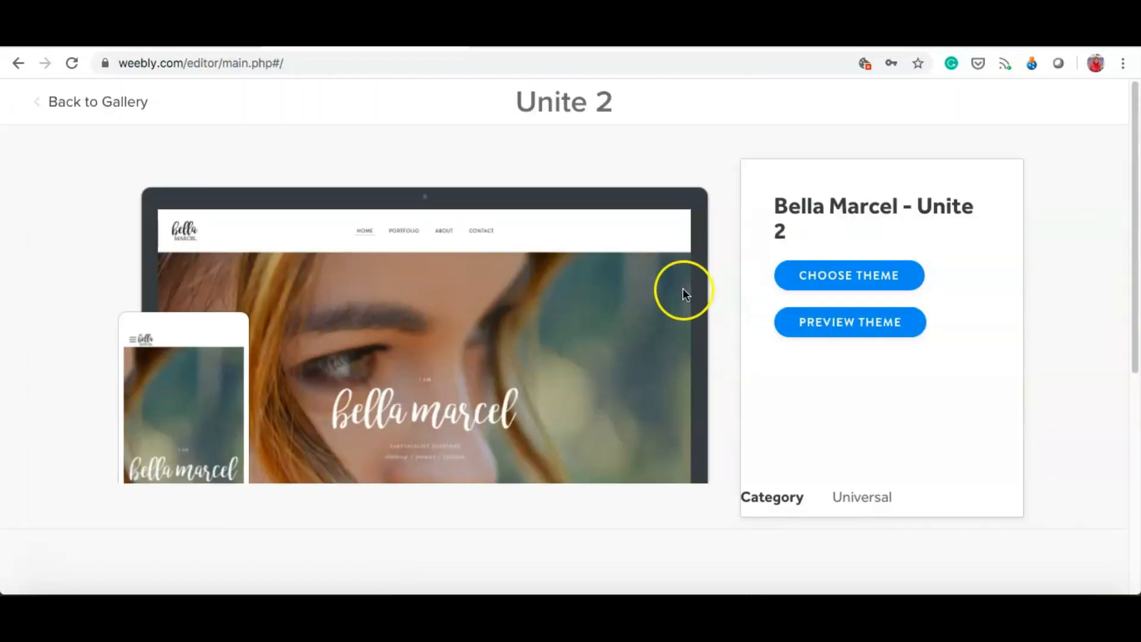
Step: Preview the Bella Marcel - Unite 2 theme and examine how the home page's header, image and welcome text look
{"action": "left_click", "coordinate": [818, 322]}
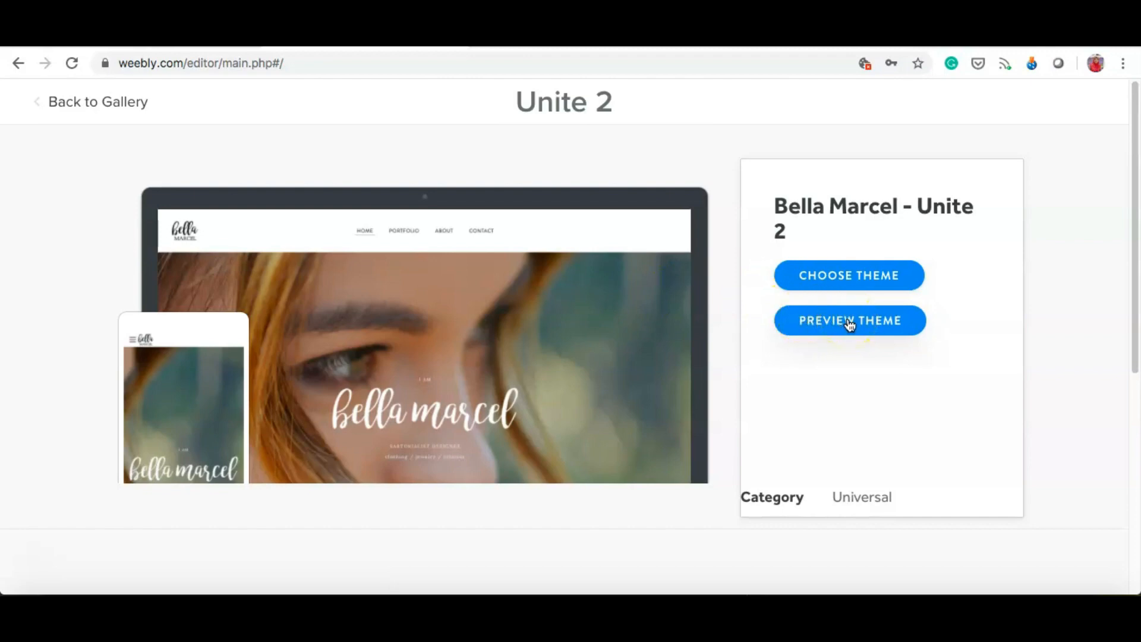
{"action": "left_click", "coordinate": [848, 323]}
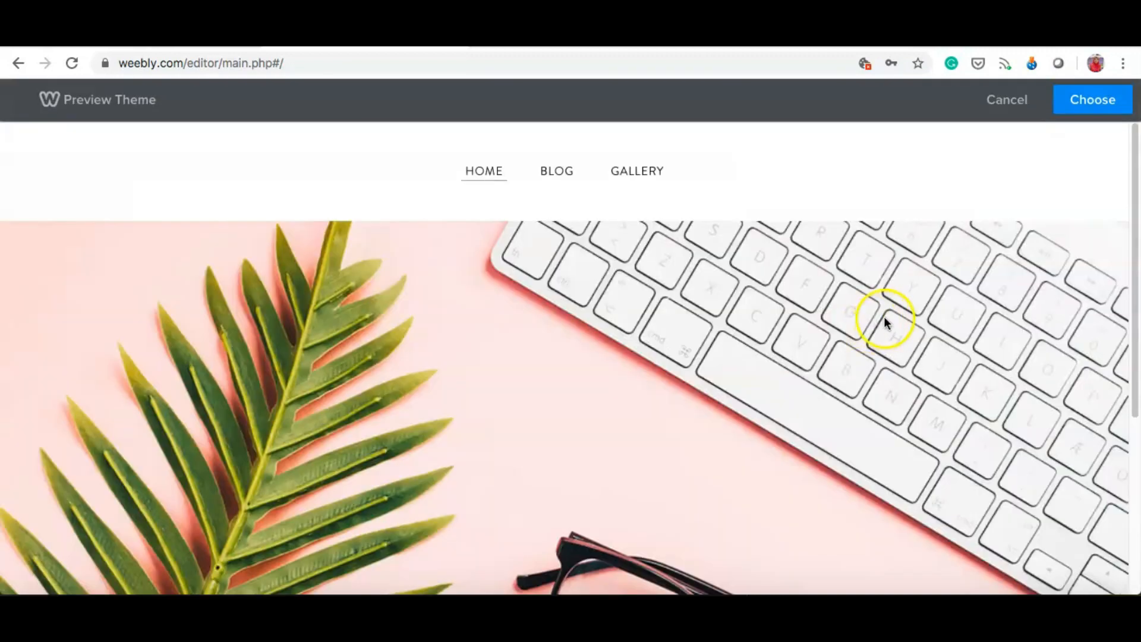
{"action": "scroll", "coordinate": [883, 319], "scroll_direction": "down", "scroll_amount": 3}
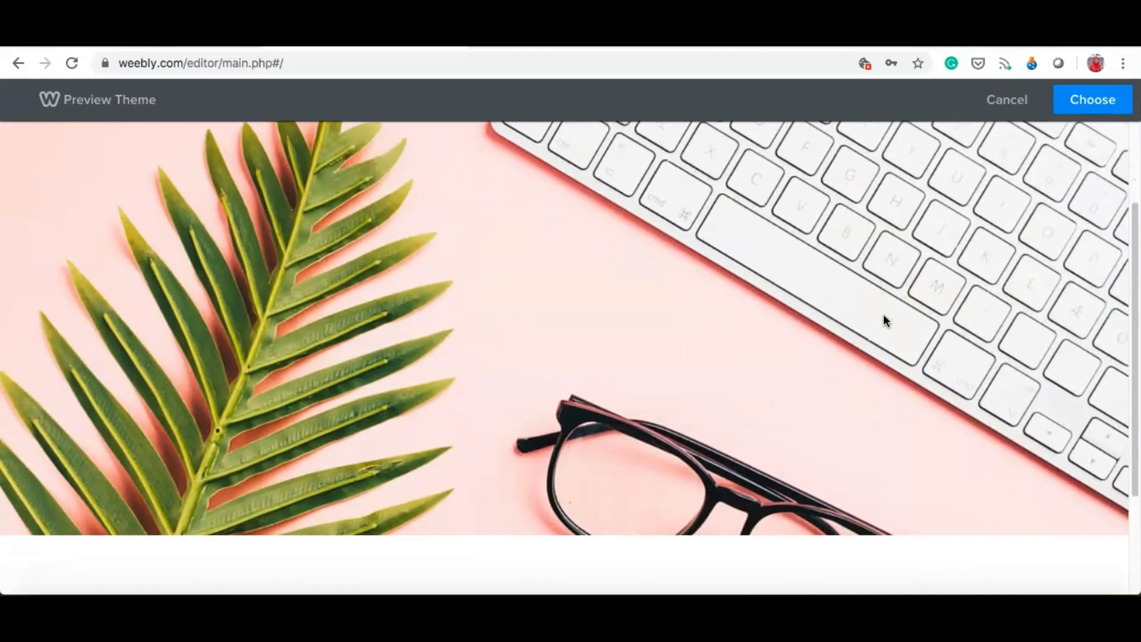
{"action": "scroll", "coordinate": [883, 321], "scroll_direction": "down", "scroll_amount": 5}
{"action": "scroll", "coordinate": [883, 317], "scroll_direction": "up", "scroll_amount": 8}
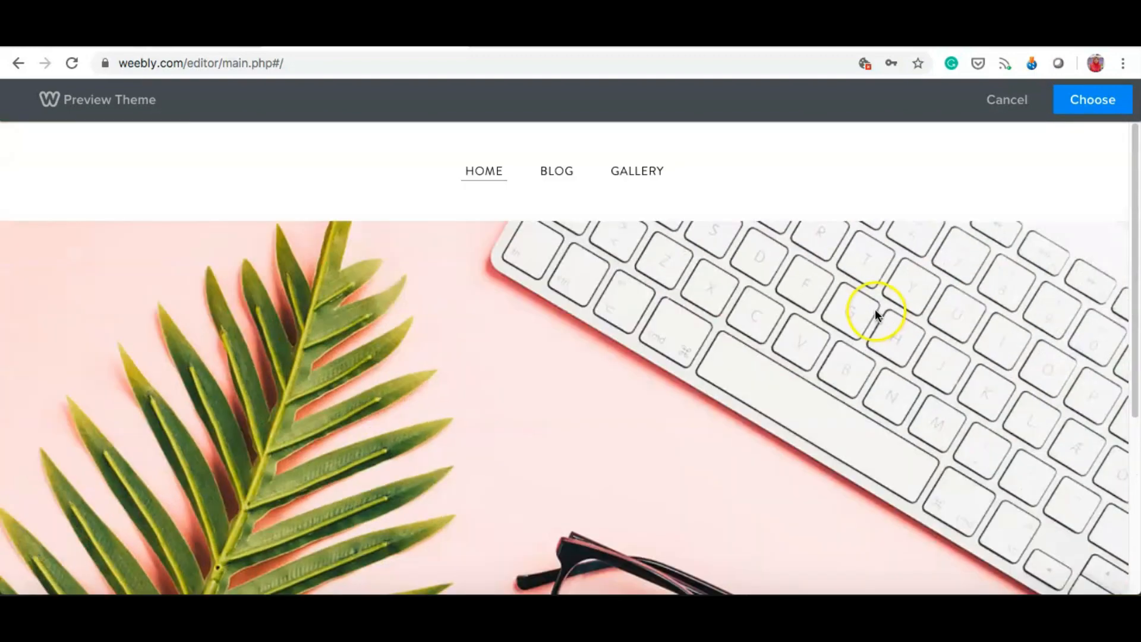
{"action": "scroll", "coordinate": [874, 312], "scroll_direction": "down", "scroll_amount": 8}
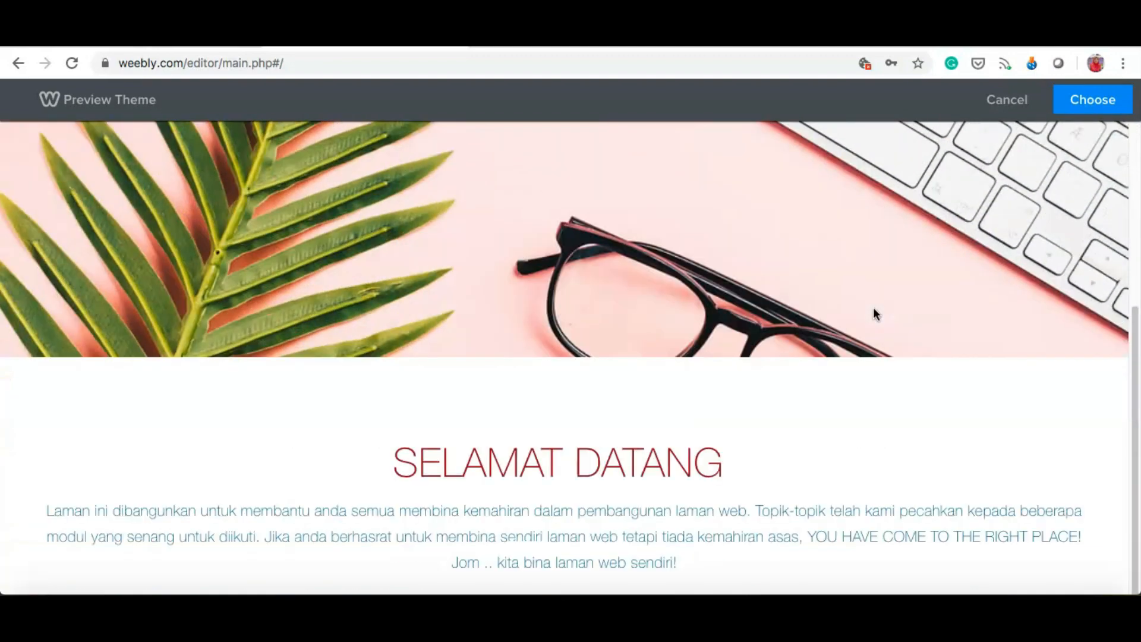
{"action": "scroll", "coordinate": [874, 314], "scroll_direction": "up", "scroll_amount": 4}
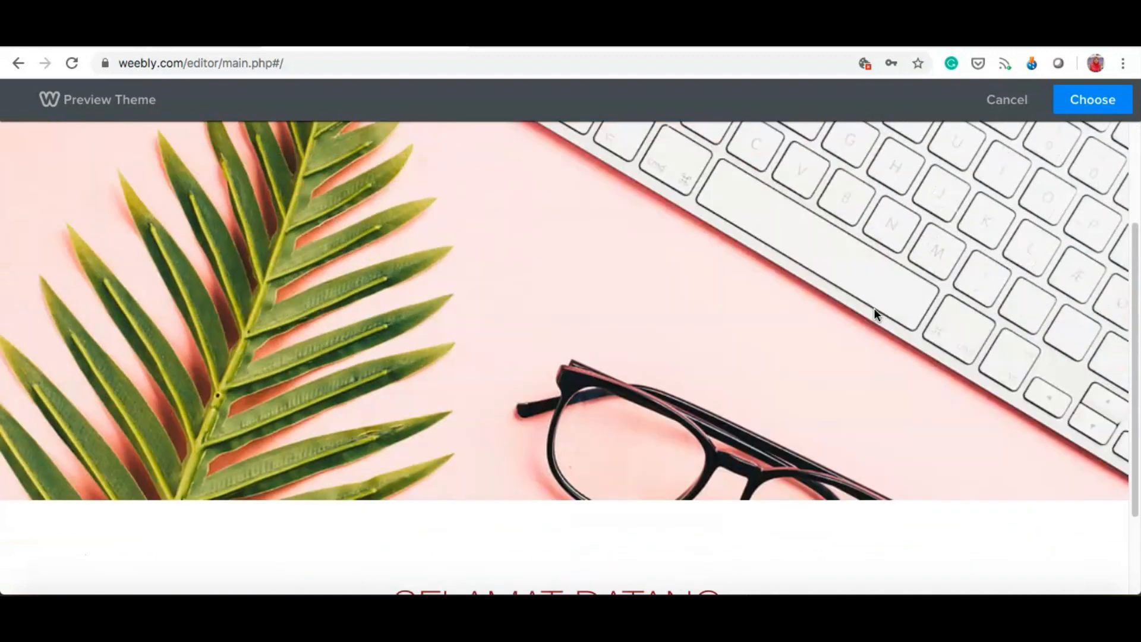
{"action": "scroll", "coordinate": [874, 308], "scroll_direction": "up", "scroll_amount": 4}
{"action": "left_click", "coordinate": [613, 218]}
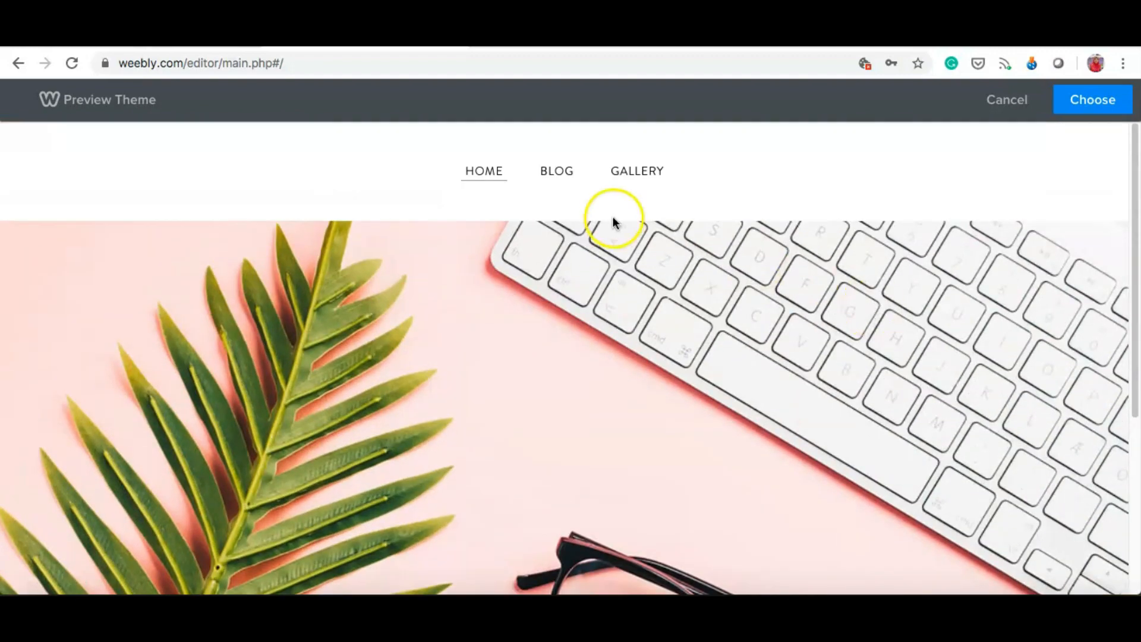
Step: Check the About Us page in the theme preview and apply the Bella Marcel - Unite 2 theme to the site
{"action": "mouse_move", "coordinate": [502, 177]}
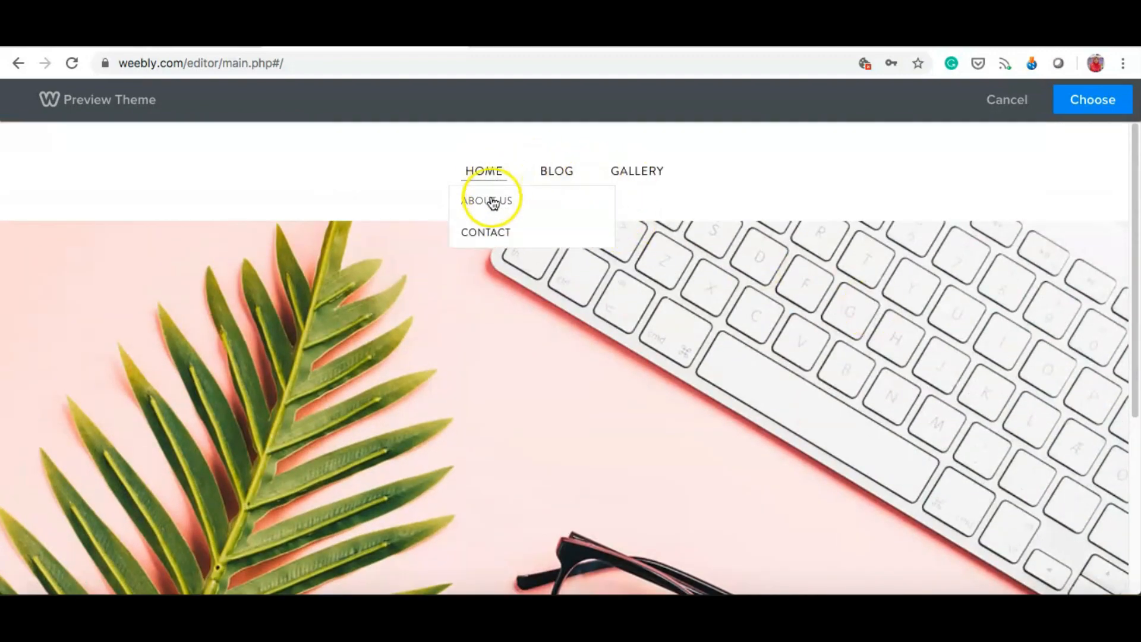
{"action": "left_click", "coordinate": [669, 218]}
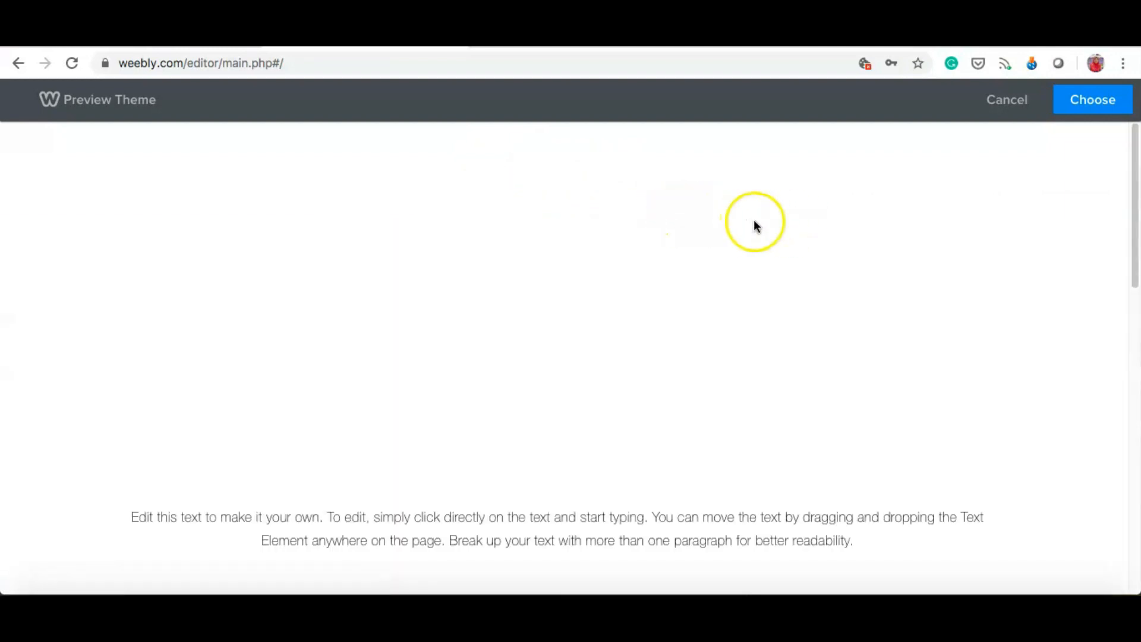
{"action": "scroll", "coordinate": [876, 240], "scroll_direction": "down", "scroll_amount": 9}
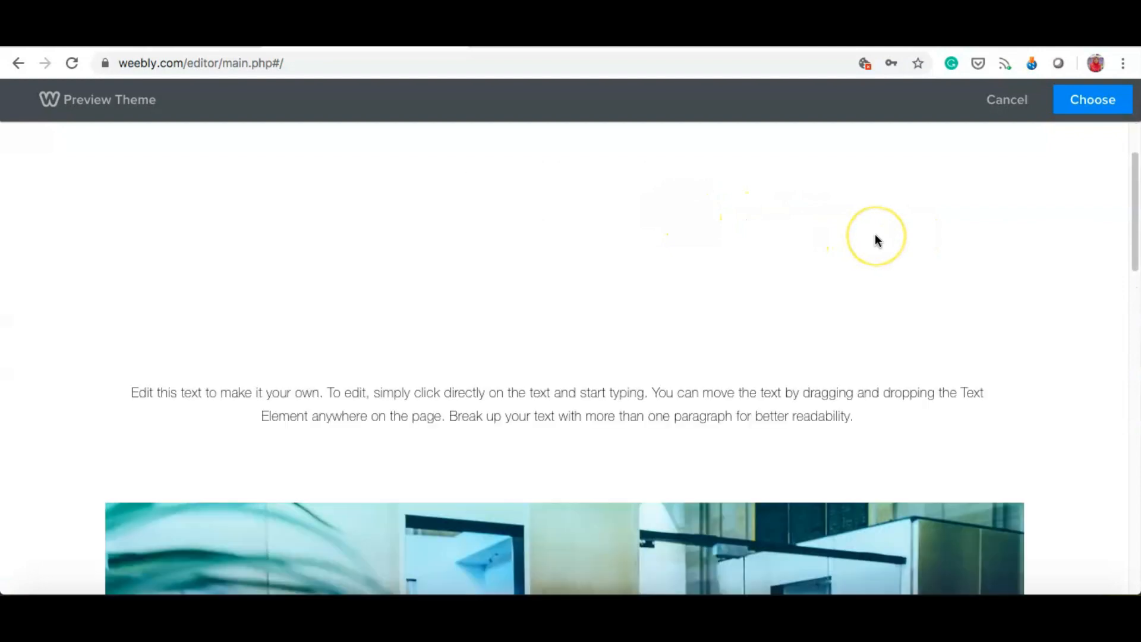
{"action": "scroll", "coordinate": [876, 240], "scroll_direction": "up", "scroll_amount": 5}
{"action": "scroll", "coordinate": [875, 240], "scroll_direction": "up", "scroll_amount": 3}
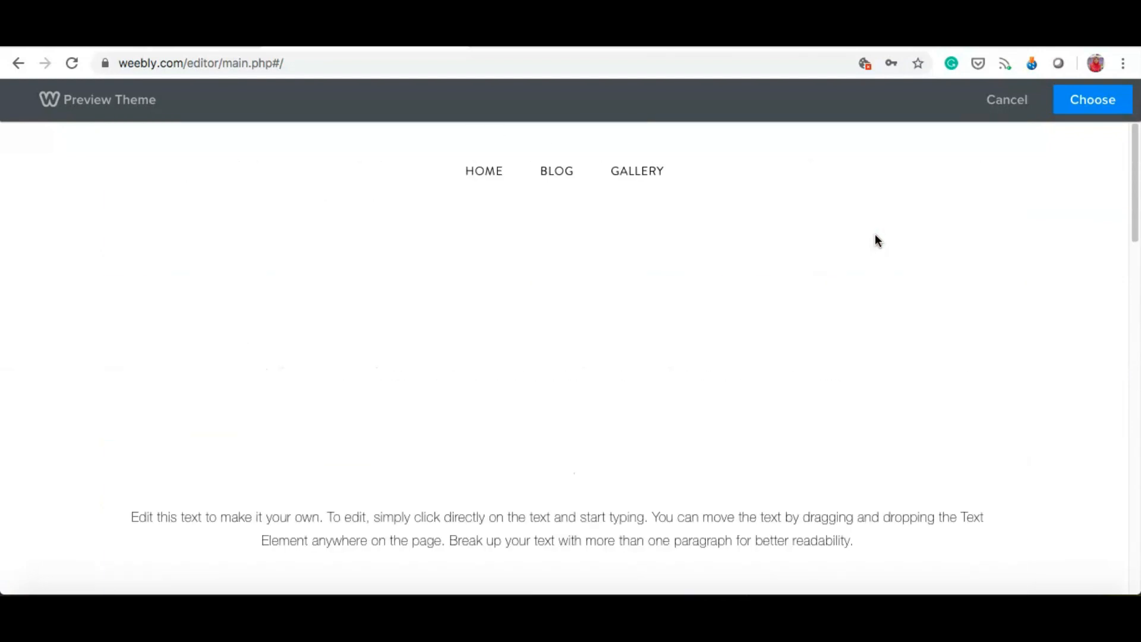
{"action": "left_click", "coordinate": [1088, 102]}
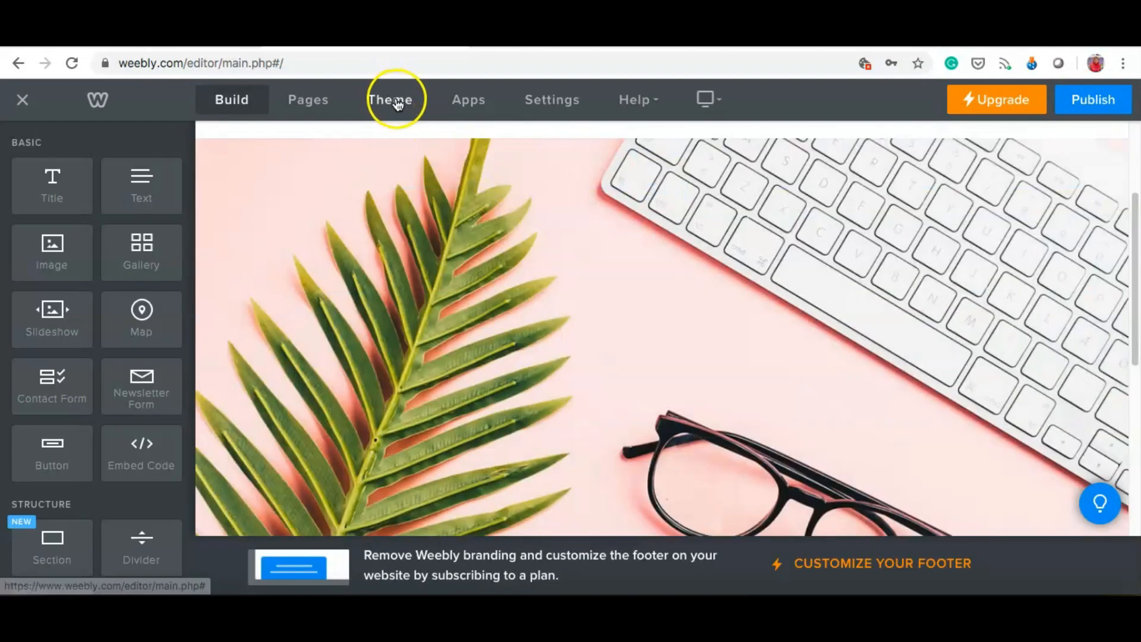
Step: Open the theme's font settings and review the site title, navigation menu and body text on the home page
{"action": "left_click", "coordinate": [397, 104]}
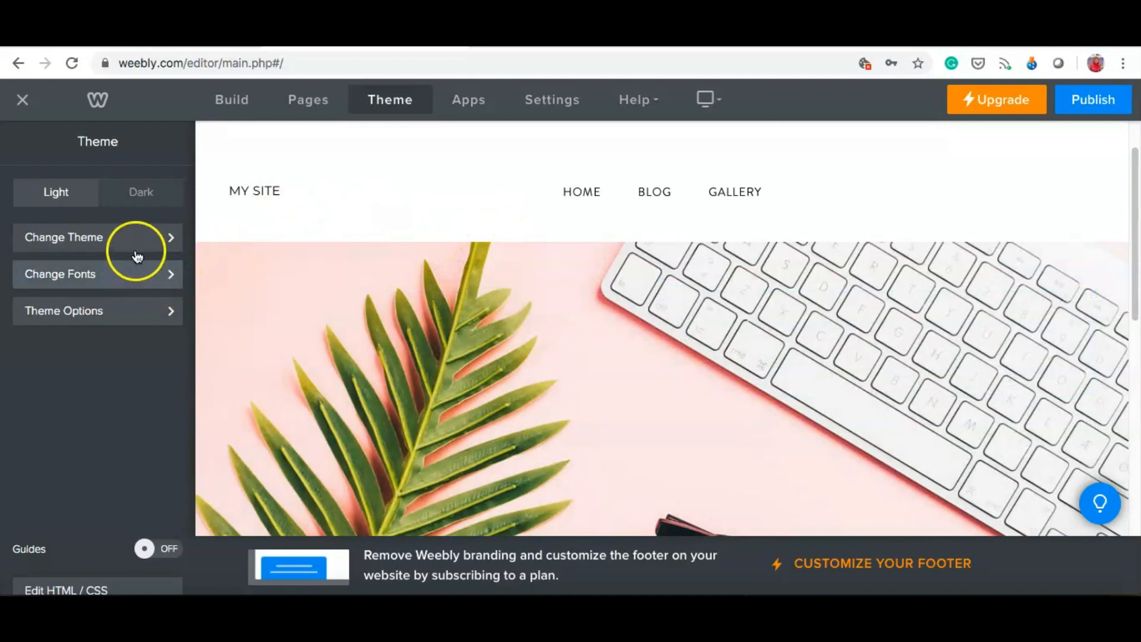
{"action": "left_click", "coordinate": [134, 278]}
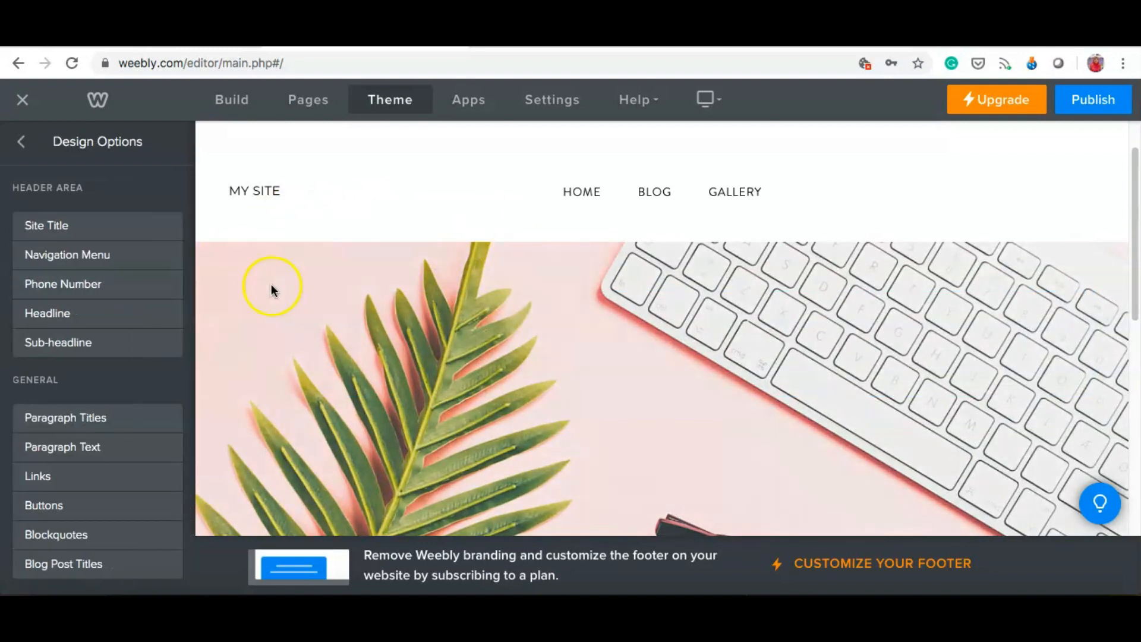
{"action": "mouse_move", "coordinate": [663, 198]}
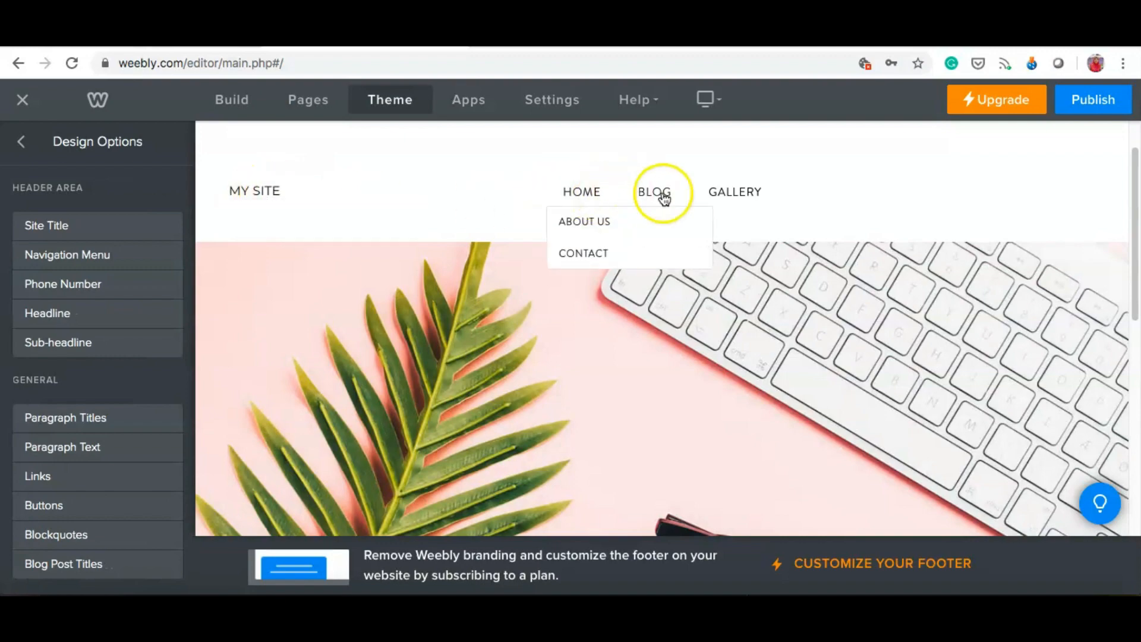
{"action": "scroll", "coordinate": [565, 355], "scroll_direction": "down", "scroll_amount": 6}
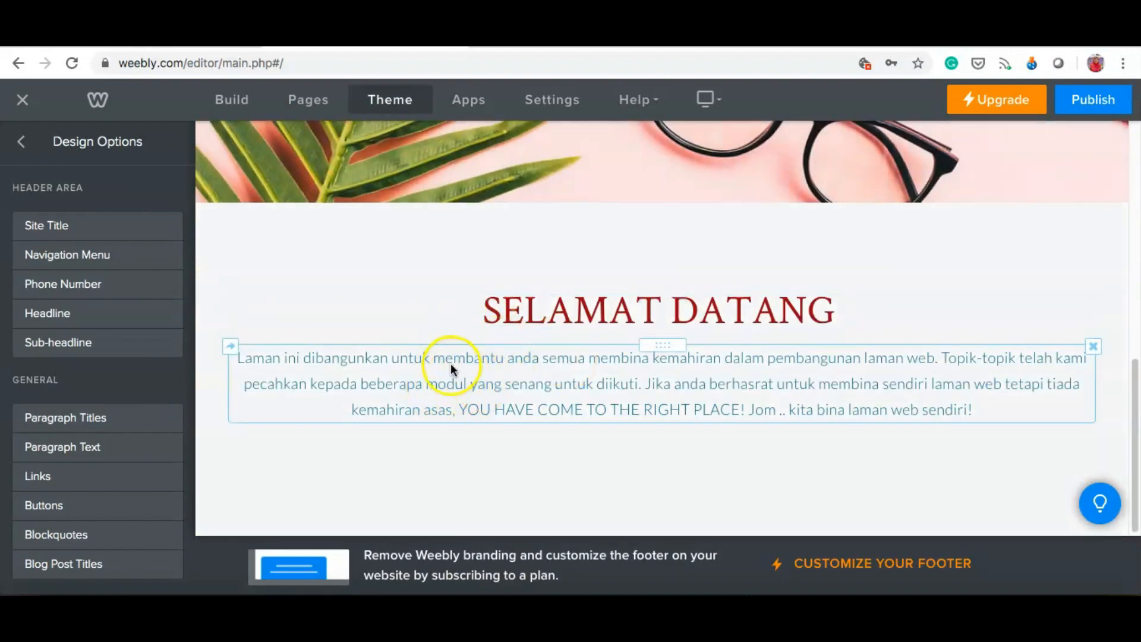
{"action": "scroll", "coordinate": [451, 363], "scroll_direction": "up", "scroll_amount": 6}
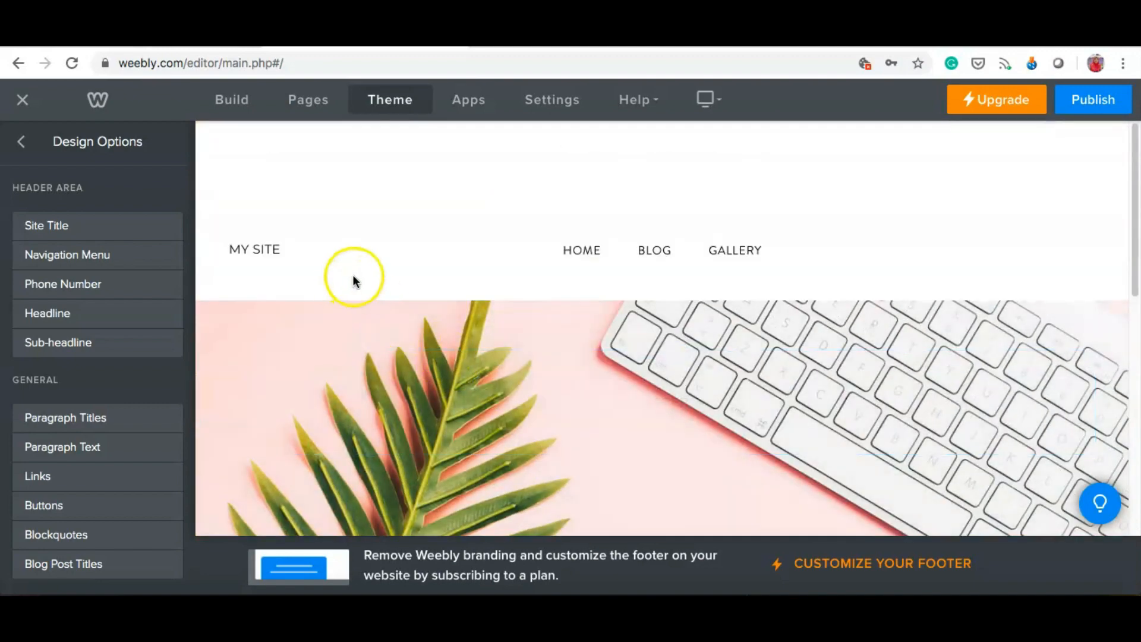
Step: Open the site title's font settings, browse the available fonts and set the title to the handwritten font Angelina
{"action": "left_click", "coordinate": [87, 227]}
{"action": "left_click", "coordinate": [166, 212]}
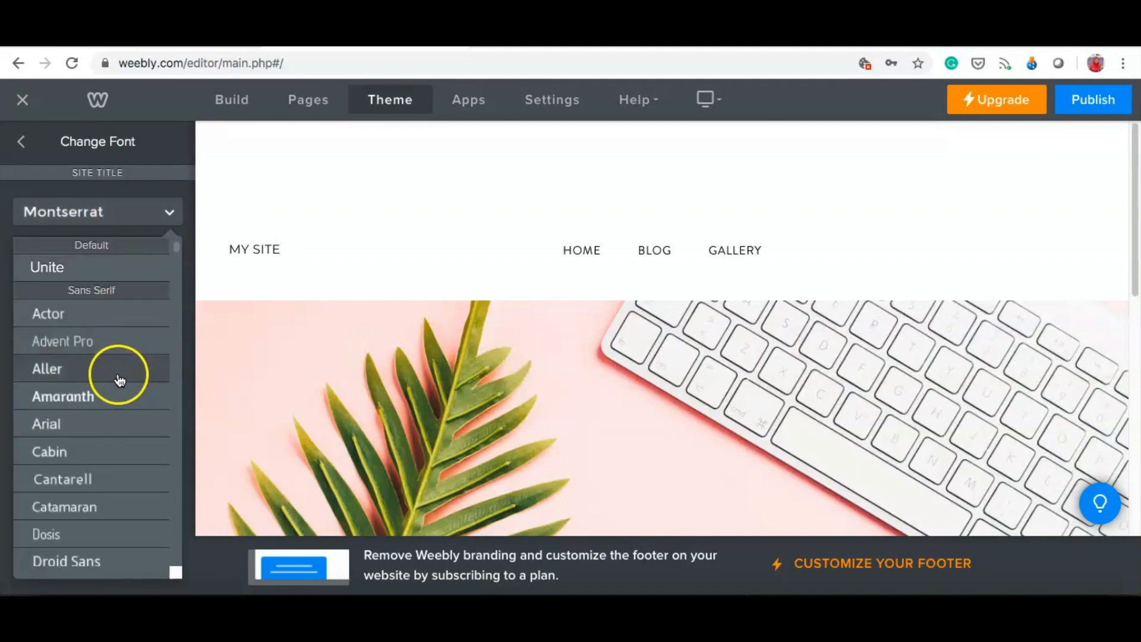
{"action": "scroll", "coordinate": [119, 376], "scroll_direction": "down", "scroll_amount": 3}
{"action": "scroll", "coordinate": [120, 379], "scroll_direction": "down", "scroll_amount": 7}
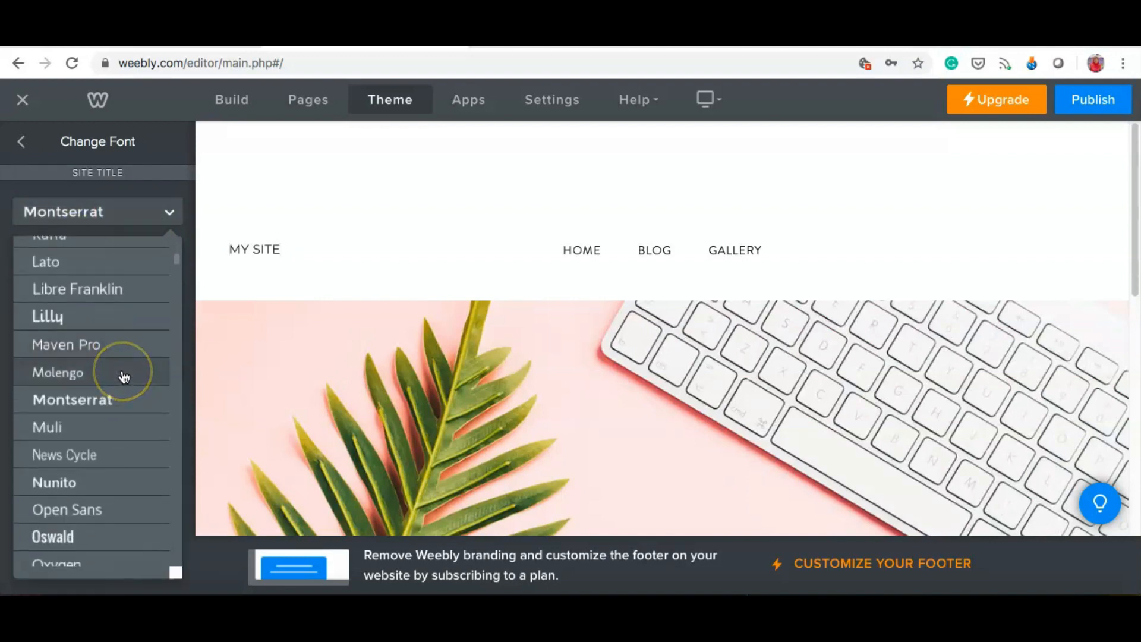
{"action": "scroll", "coordinate": [123, 377], "scroll_direction": "down", "scroll_amount": 8}
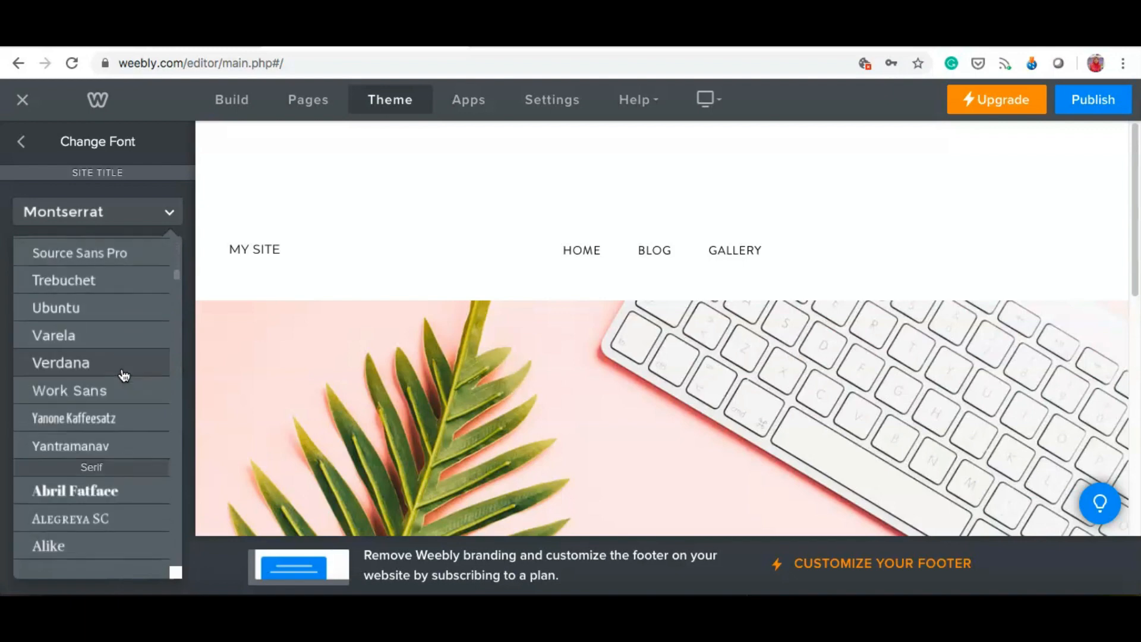
{"action": "scroll", "coordinate": [124, 374], "scroll_direction": "down", "scroll_amount": 8}
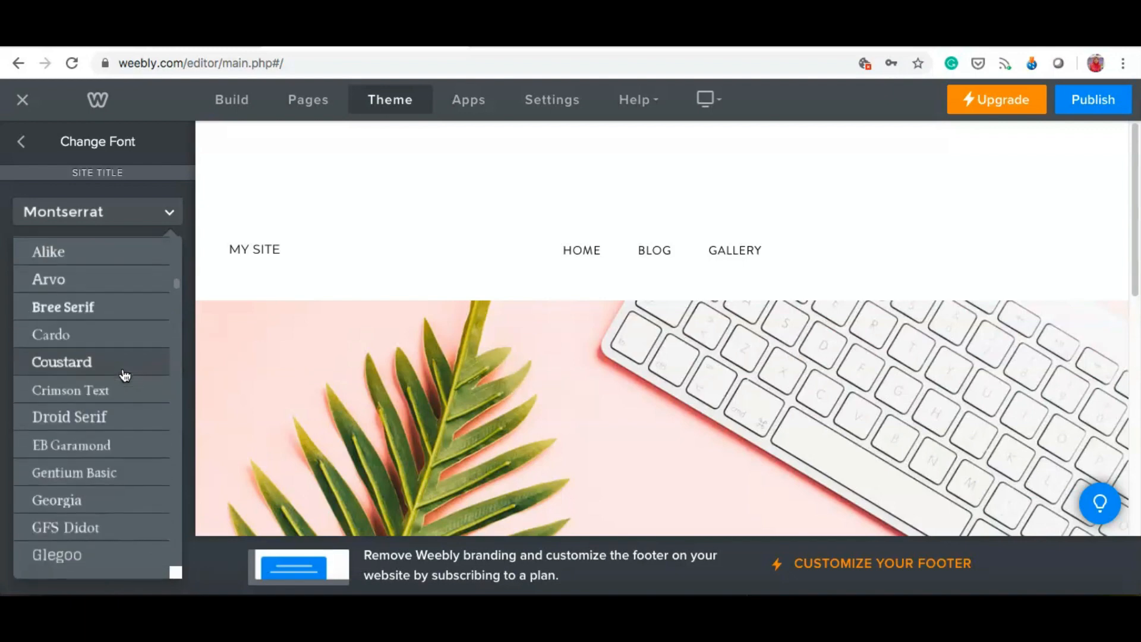
{"action": "scroll", "coordinate": [124, 375], "scroll_direction": "down", "scroll_amount": 8}
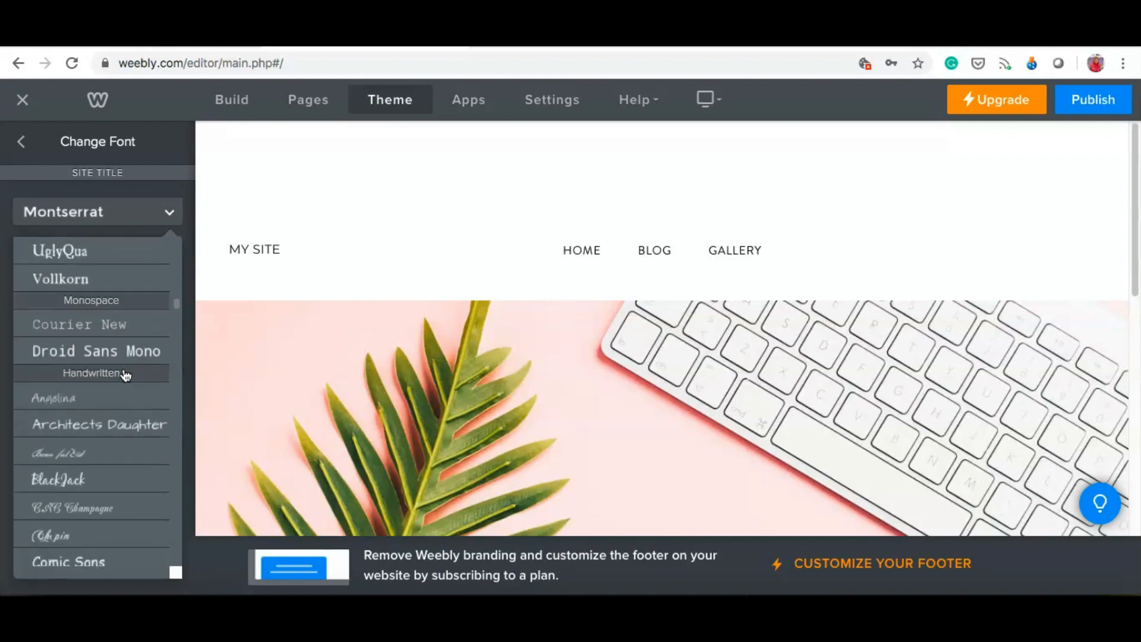
{"action": "scroll", "coordinate": [125, 374], "scroll_direction": "down", "scroll_amount": 1}
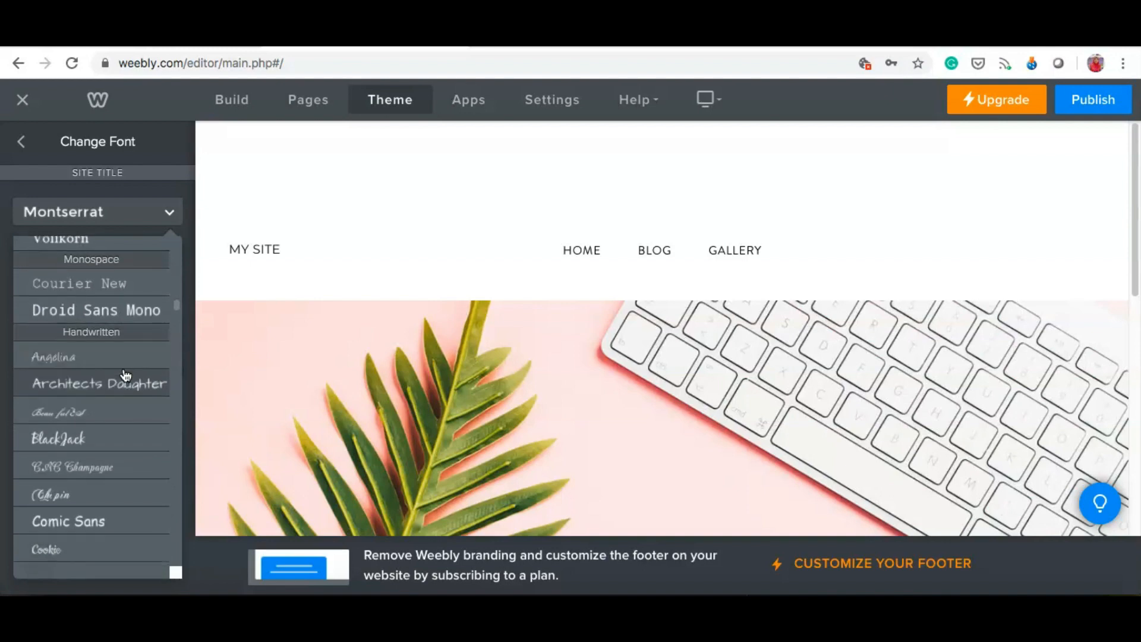
{"action": "left_click", "coordinate": [123, 350]}
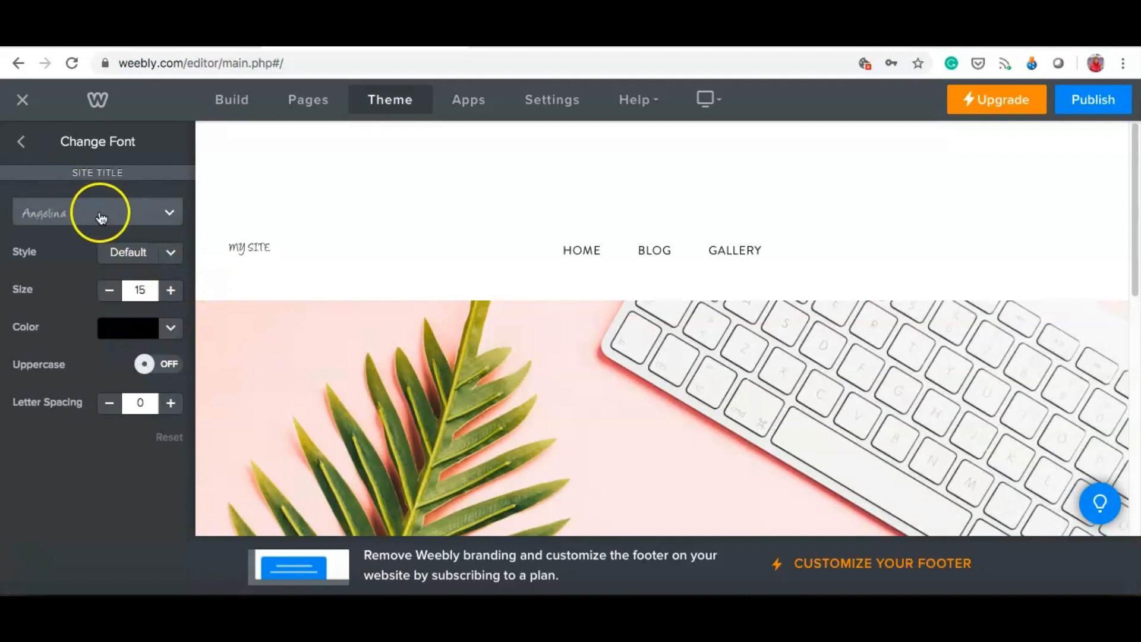
{"action": "left_click", "coordinate": [260, 252]}
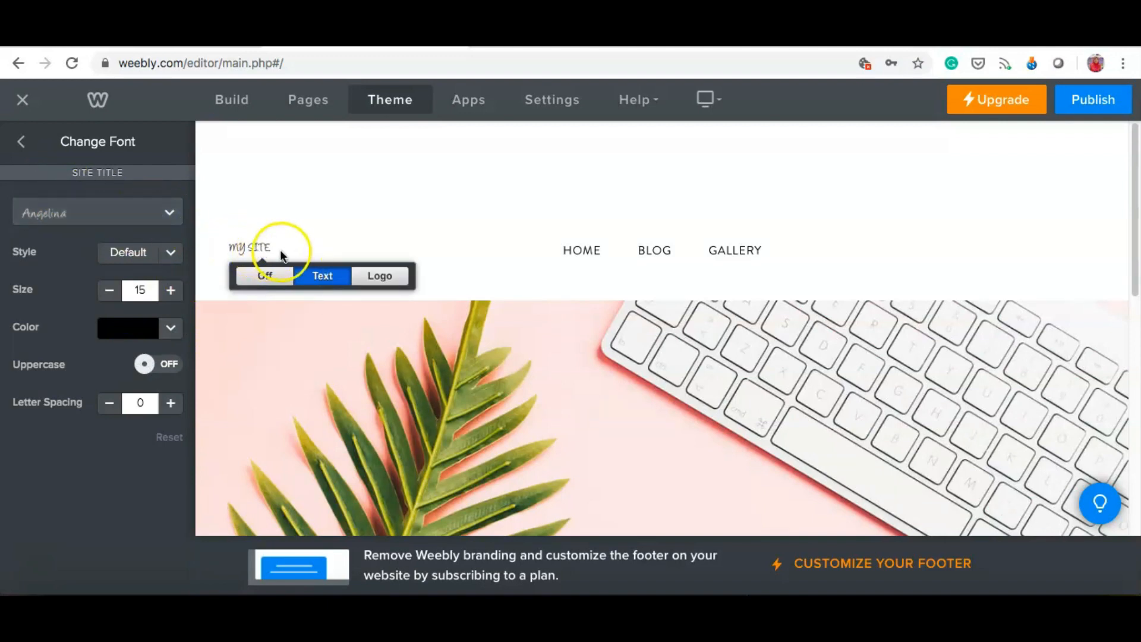
Step: Change the site title's font to the handwritten font BlackJack
{"action": "left_click", "coordinate": [170, 221]}
{"action": "scroll", "coordinate": [117, 326], "scroll_direction": "down", "scroll_amount": 2}
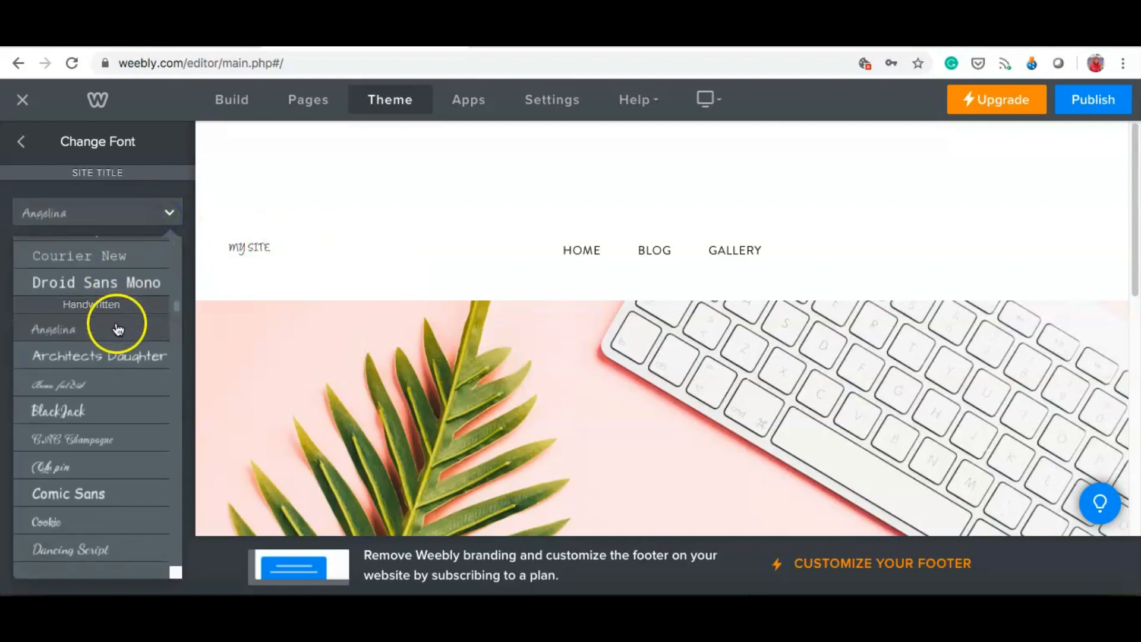
{"action": "scroll", "coordinate": [118, 330], "scroll_direction": "down", "scroll_amount": 2}
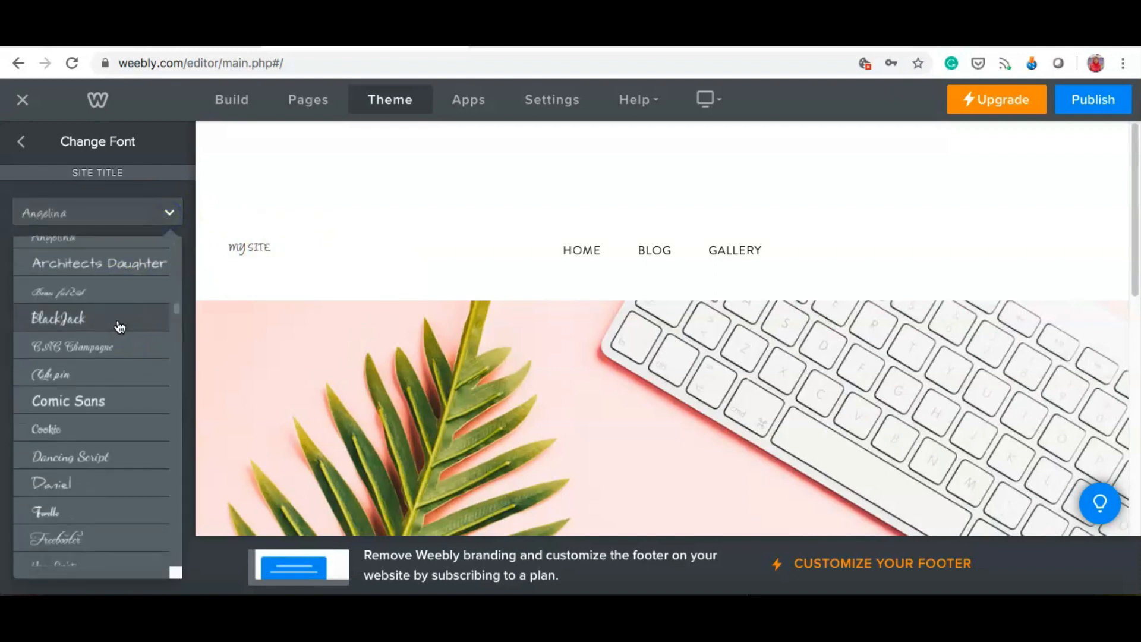
{"action": "left_click", "coordinate": [111, 321]}
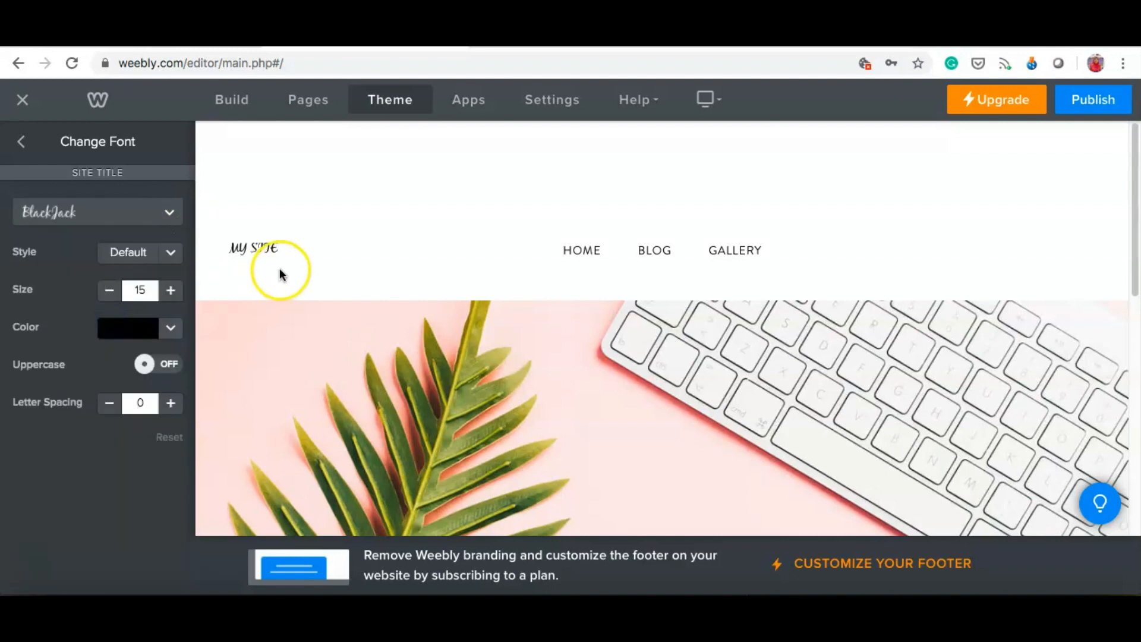
{"action": "mouse_move", "coordinate": [255, 246]}
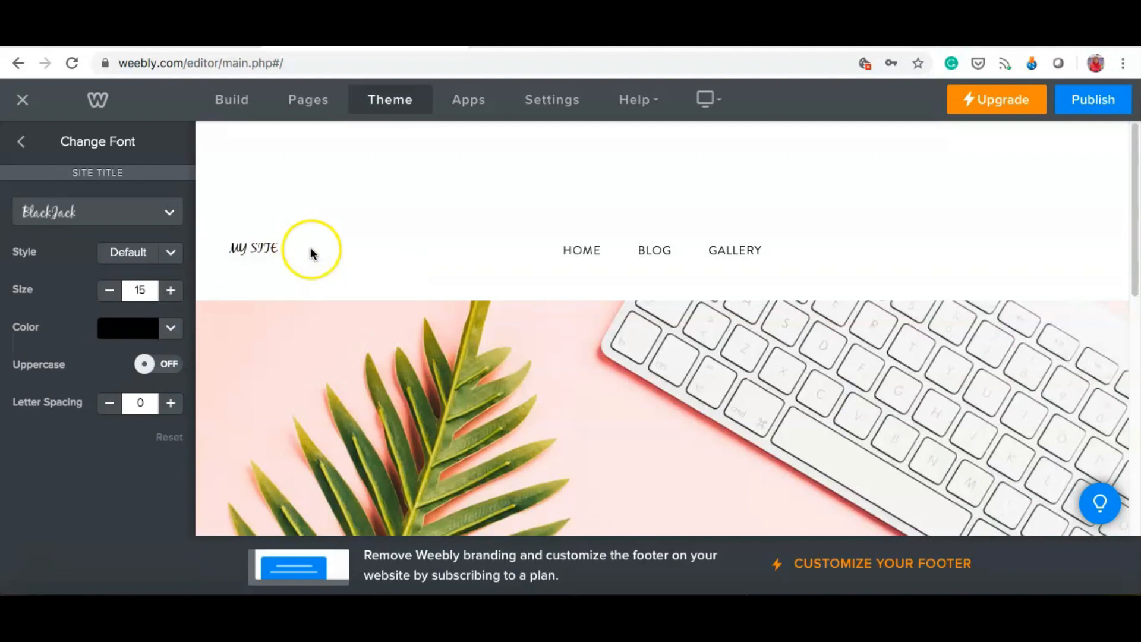
Step: Try the Bold style on the site title and set its style to Italic
{"action": "left_click", "coordinate": [170, 255]}
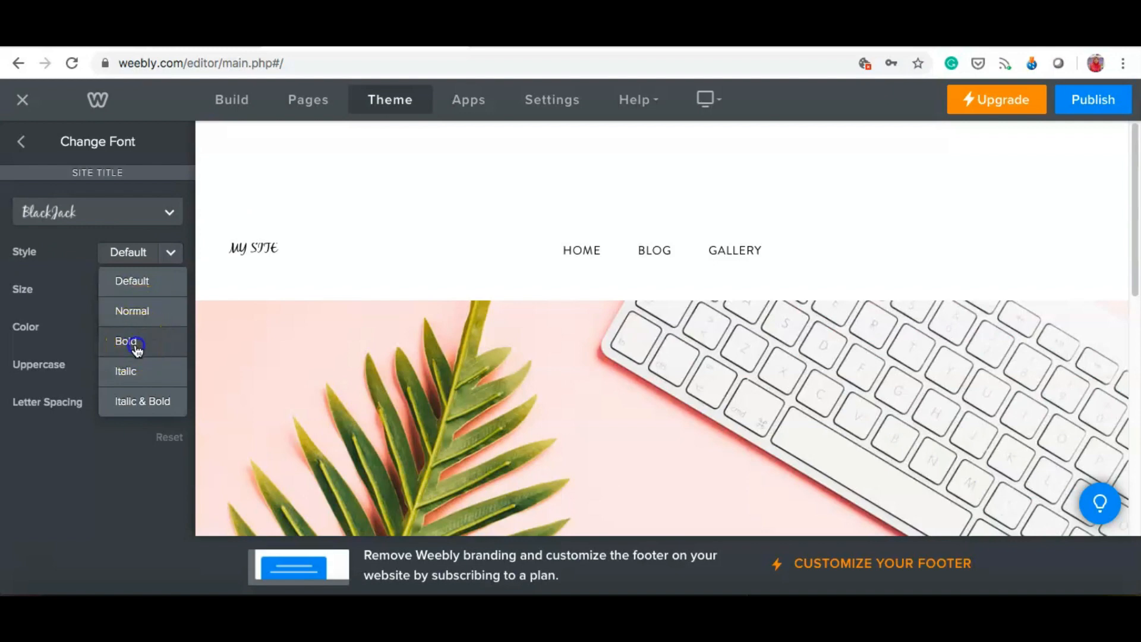
{"action": "left_click", "coordinate": [132, 345]}
{"action": "left_click", "coordinate": [171, 264]}
{"action": "left_click", "coordinate": [153, 363]}
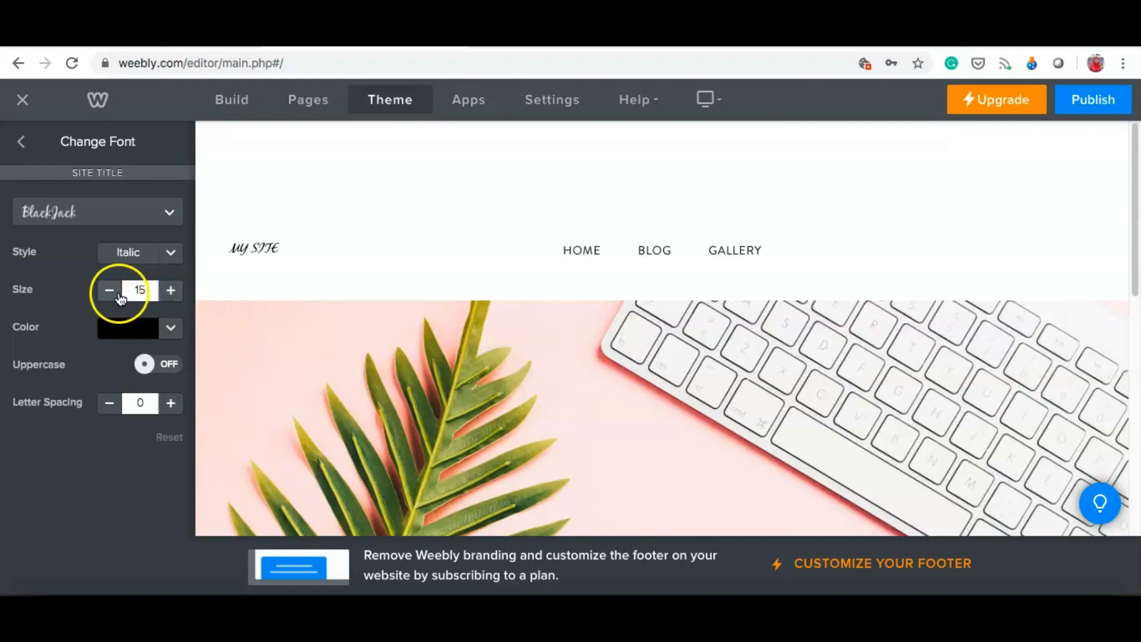
Step: Increase the site title's font size to 28
{"action": "left_click", "coordinate": [172, 292]}
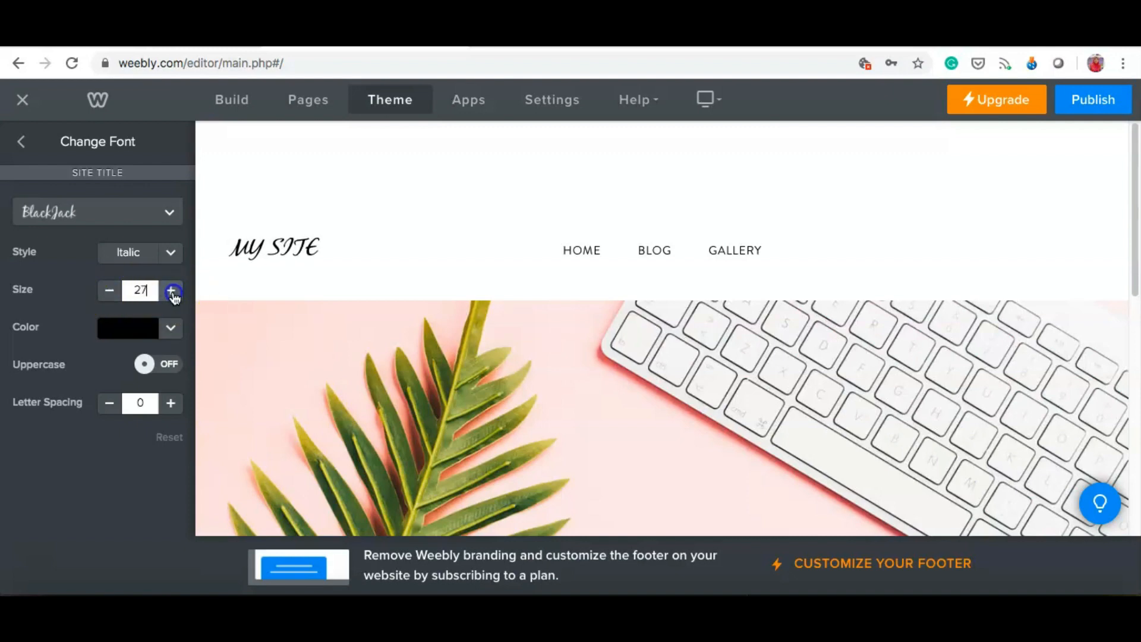
{"action": "left_click", "coordinate": [110, 291]}
{"action": "left_click", "coordinate": [114, 297]}
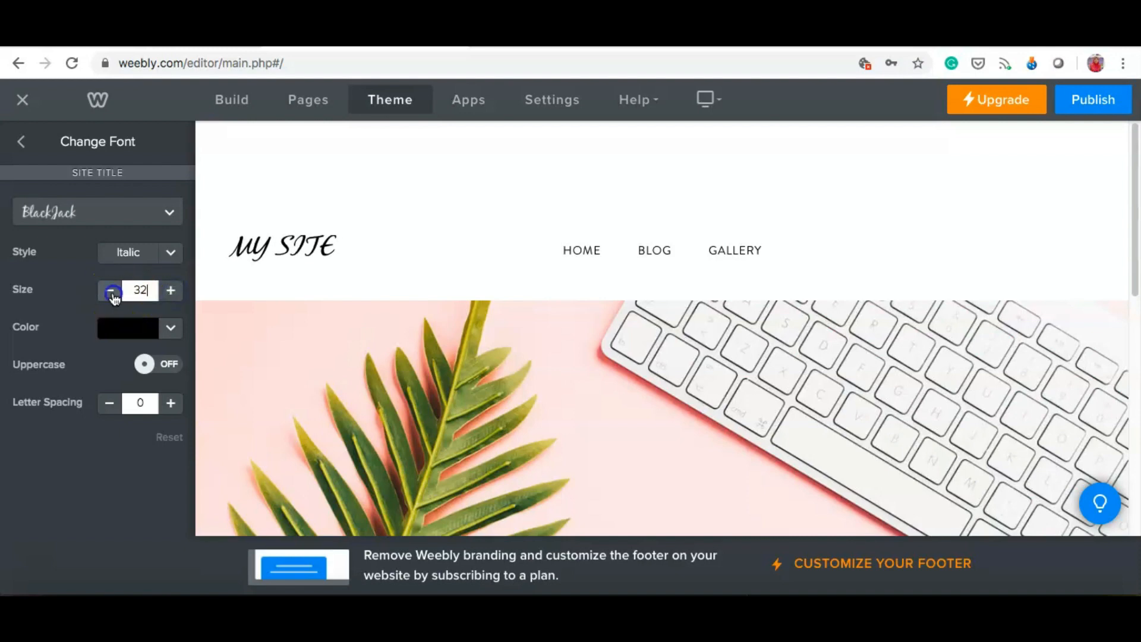
Step: Compare several dark gray shades for the site title and set its color to the medium gray in the palette's gray row
{"action": "left_click", "coordinate": [176, 337]}
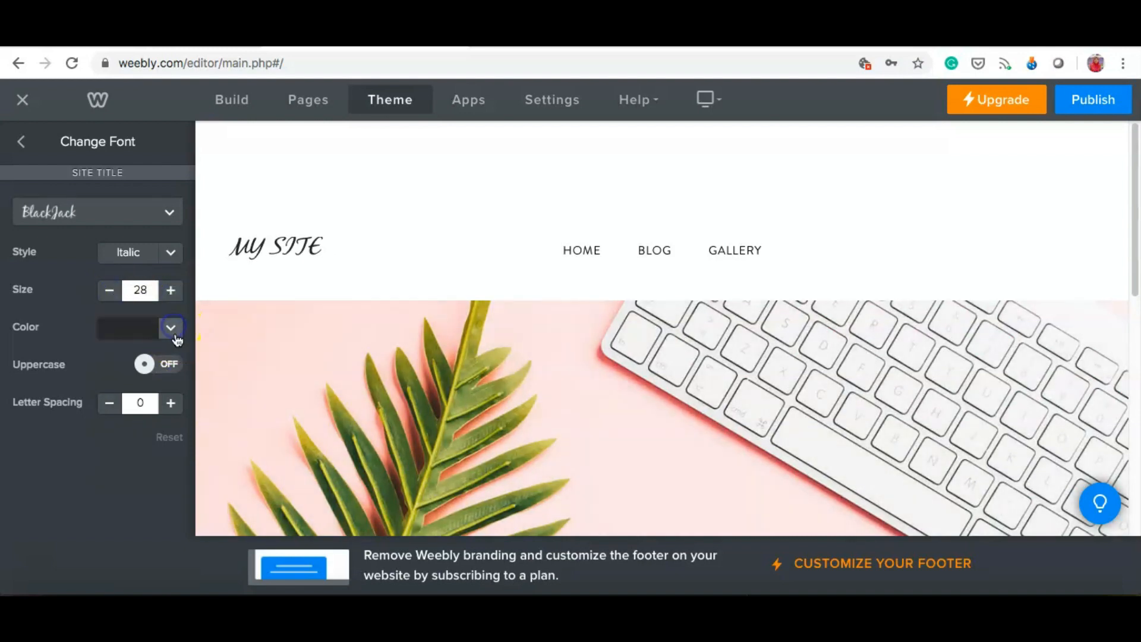
{"action": "left_click", "coordinate": [170, 330]}
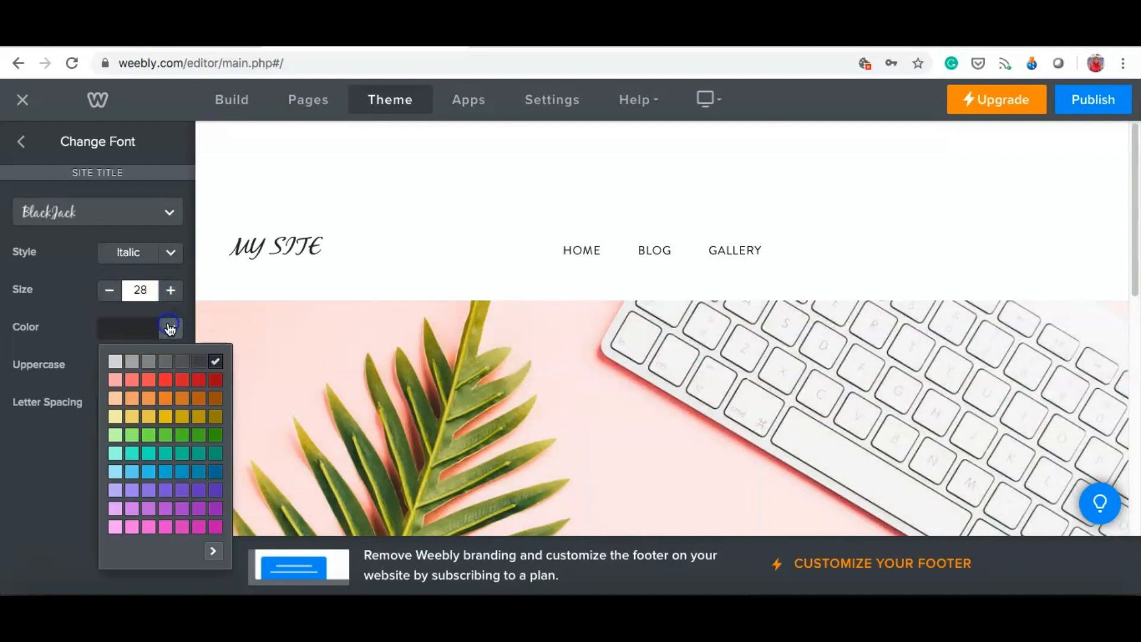
{"action": "left_click", "coordinate": [199, 362]}
{"action": "left_click", "coordinate": [183, 362]}
{"action": "left_click", "coordinate": [256, 266]}
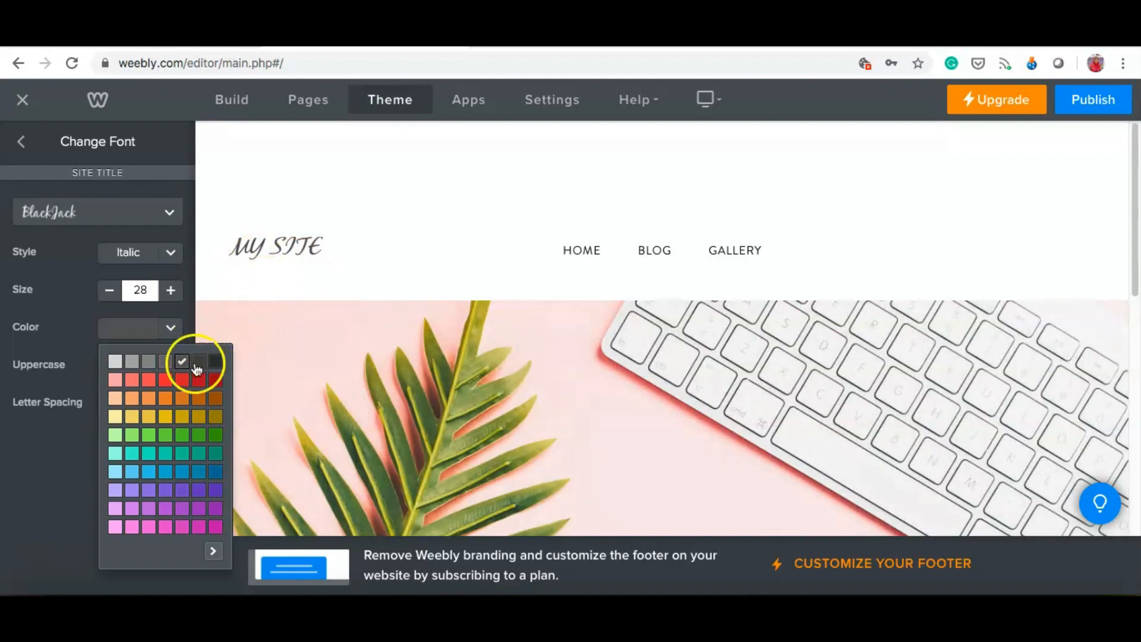
{"action": "left_click", "coordinate": [167, 362]}
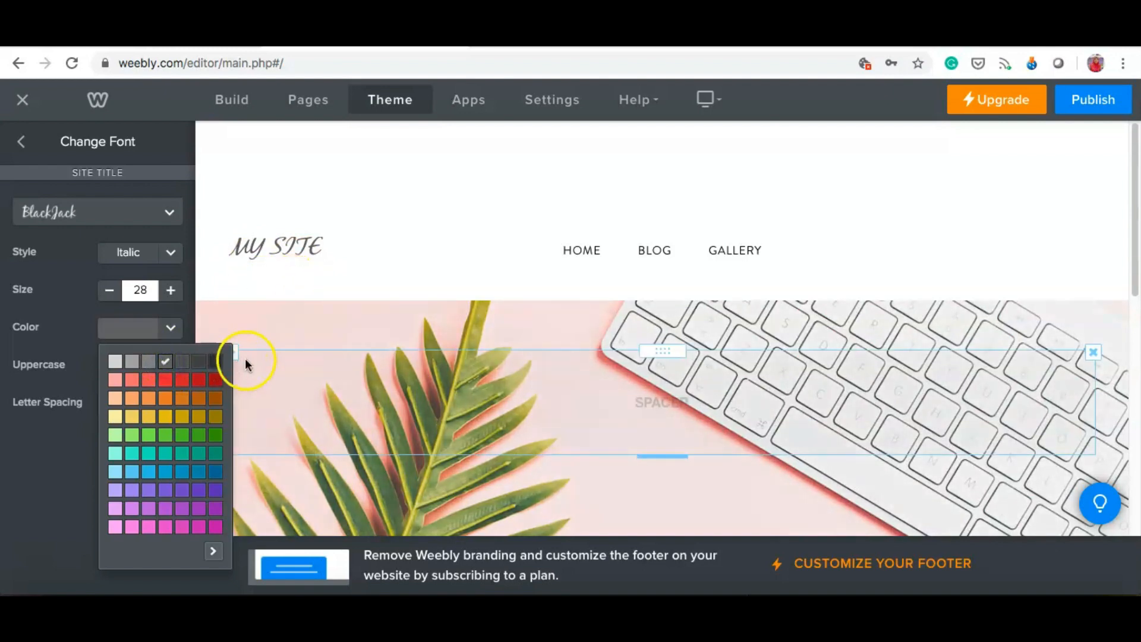
{"action": "left_click", "coordinate": [190, 306]}
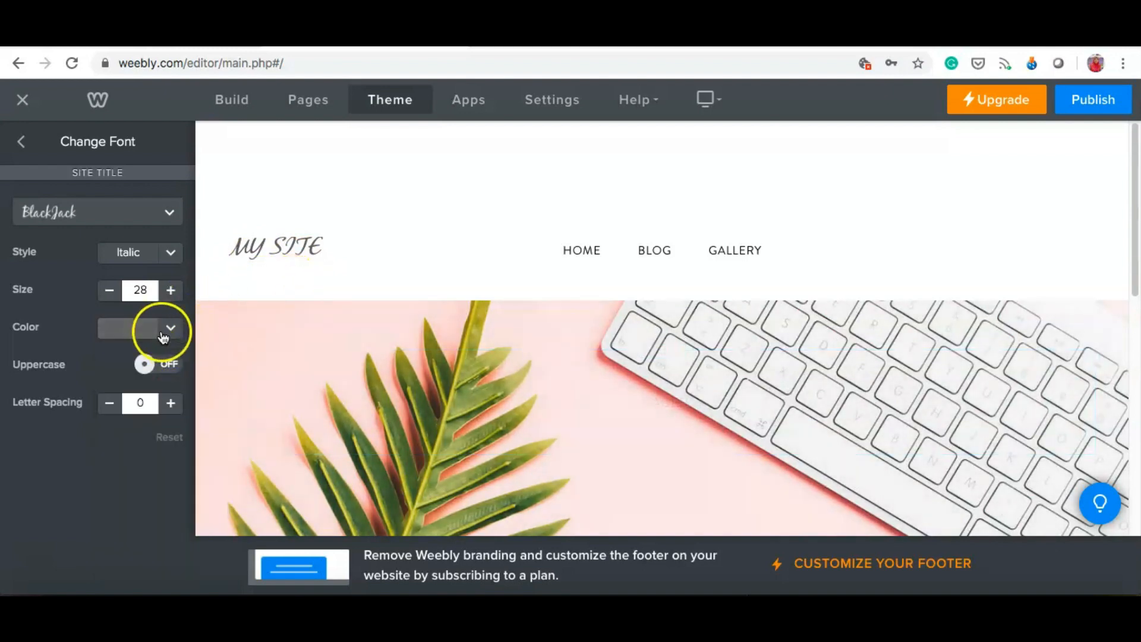
Step: Compare the site title with uppercase on and off, leave uppercase off and set its letter spacing to 0
{"action": "left_click", "coordinate": [145, 363]}
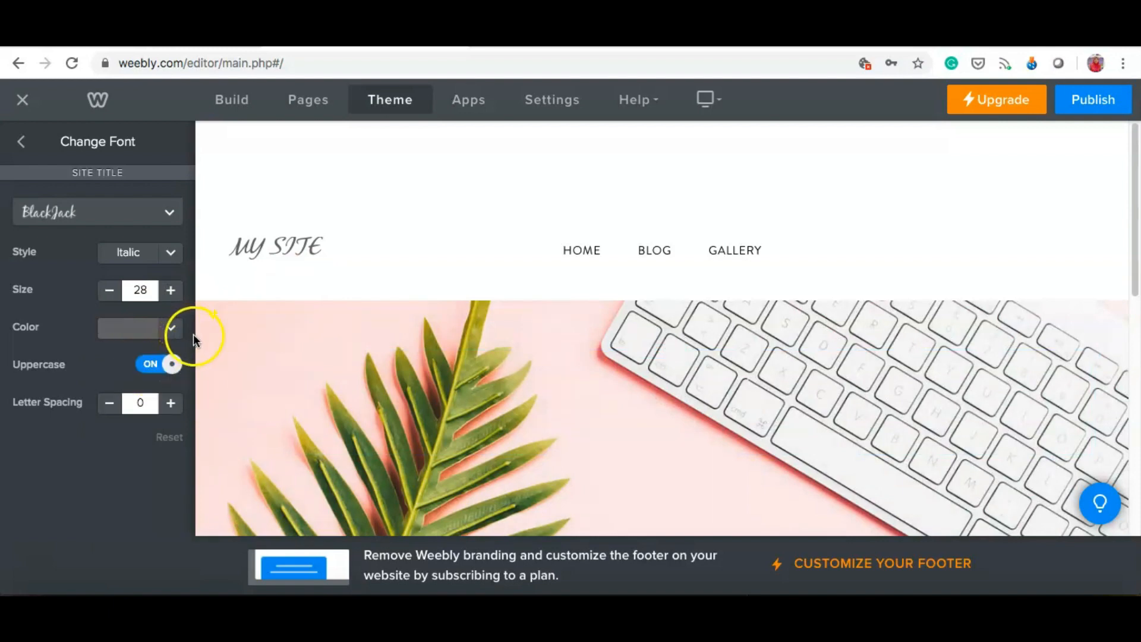
{"action": "left_click", "coordinate": [144, 366]}
{"action": "left_click", "coordinate": [249, 244]}
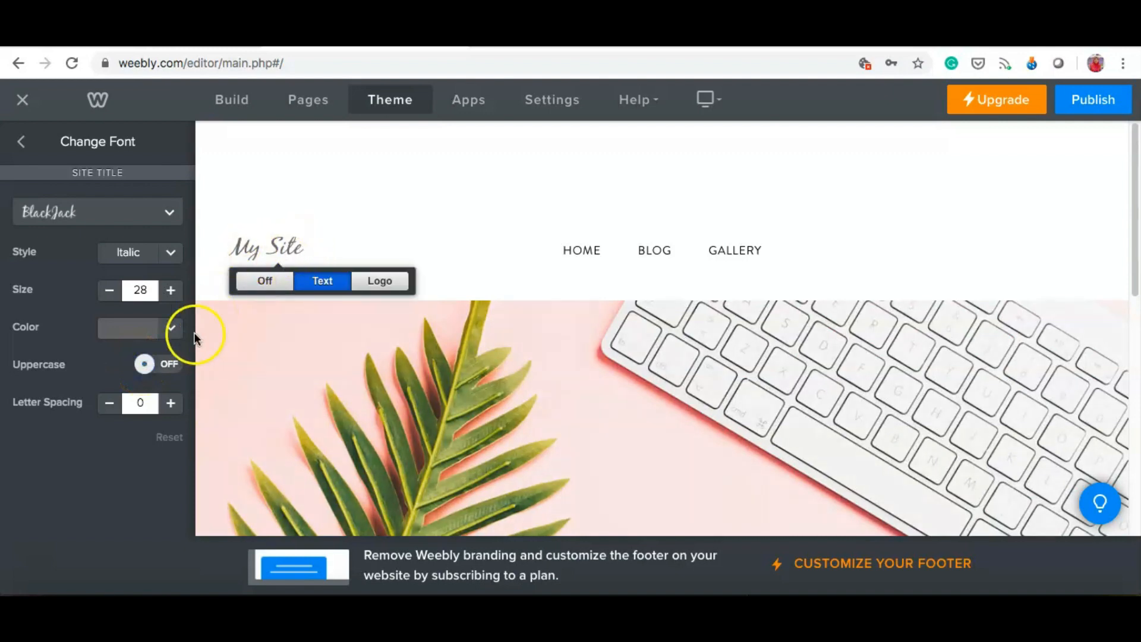
{"action": "left_click", "coordinate": [171, 365]}
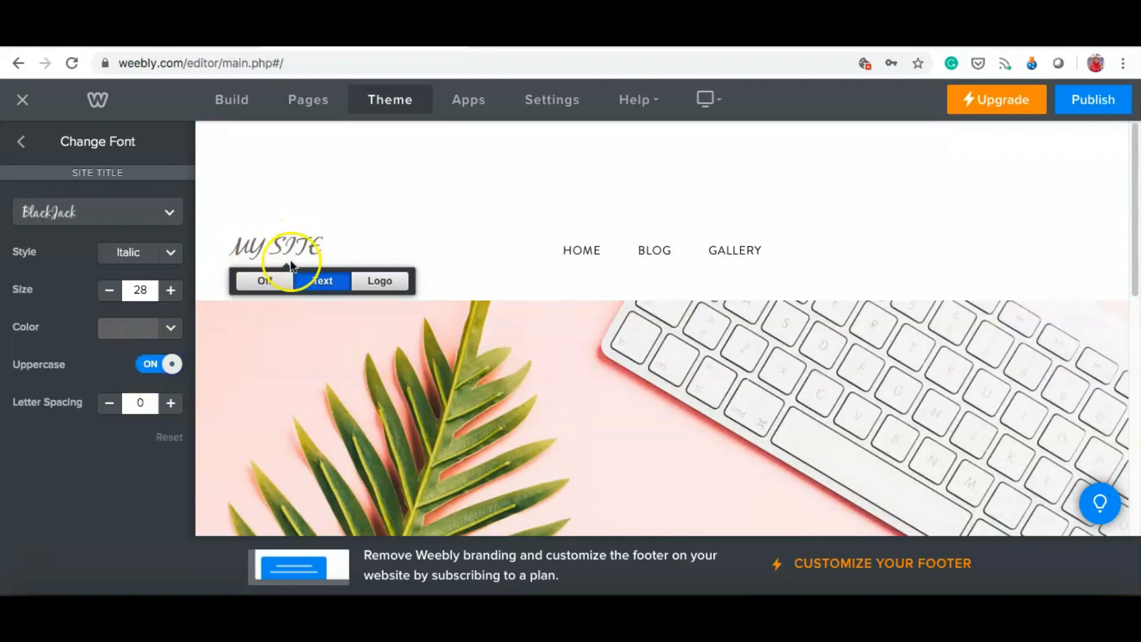
{"action": "left_click", "coordinate": [144, 369]}
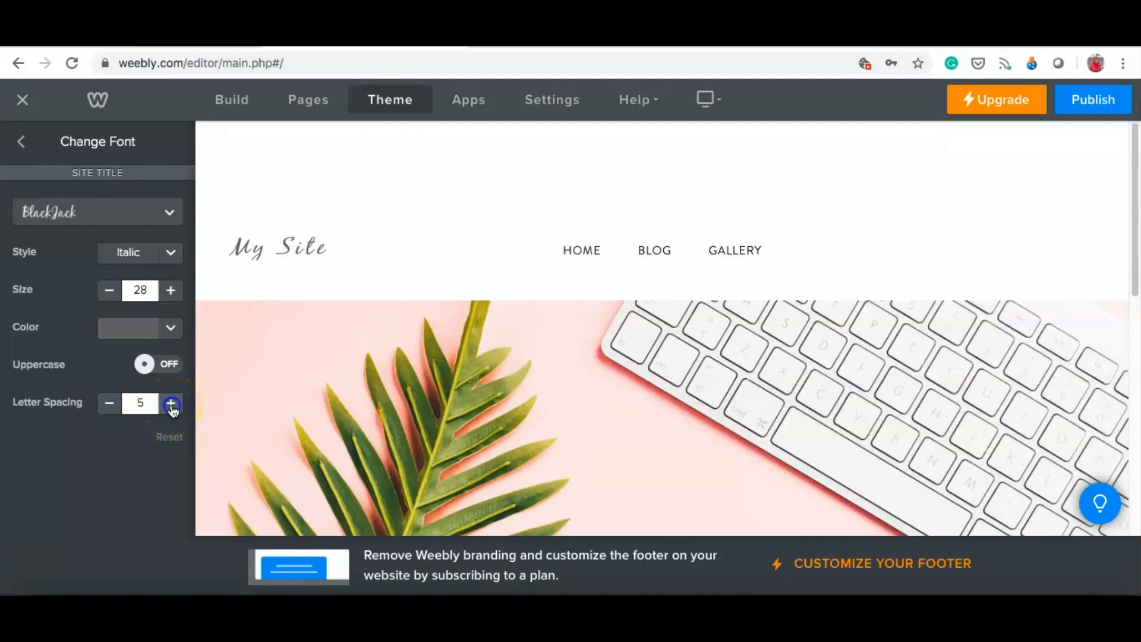
{"action": "mouse_move", "coordinate": [305, 244]}
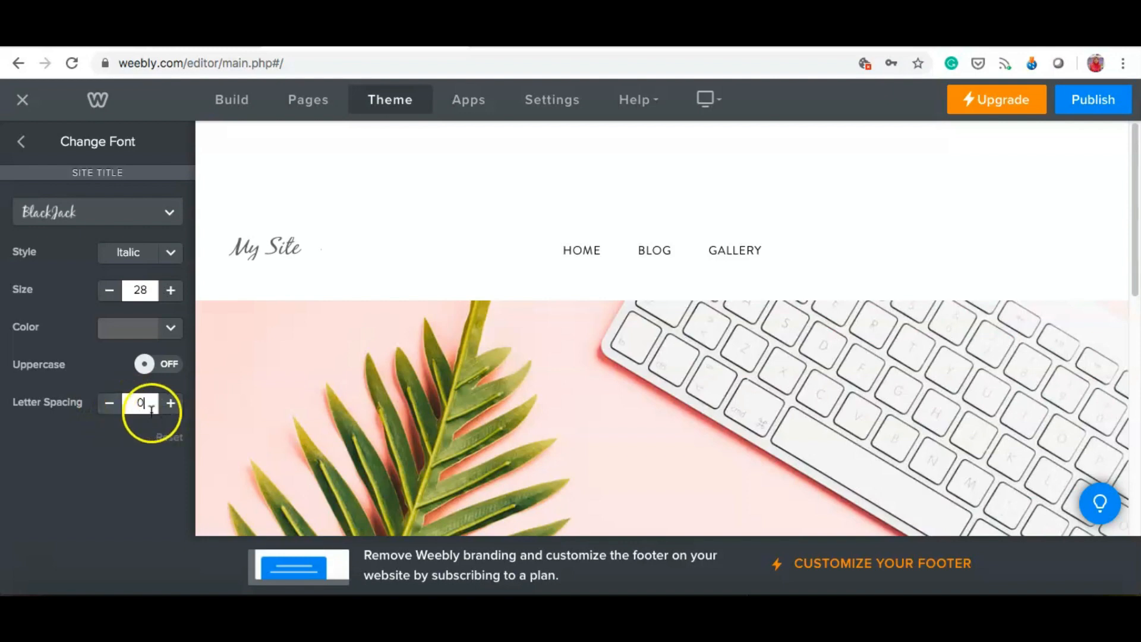
{"action": "mouse_move", "coordinate": [264, 245]}
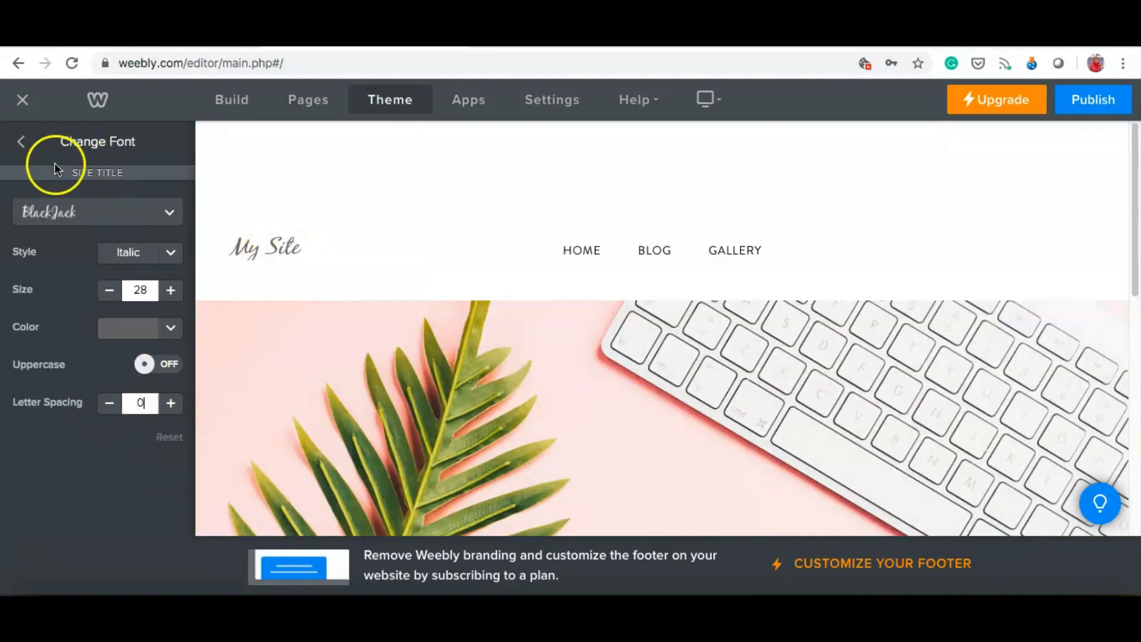
Step: Open the navigation menu's font settings and increase the main navigation text size to 23
{"action": "left_click", "coordinate": [23, 143]}
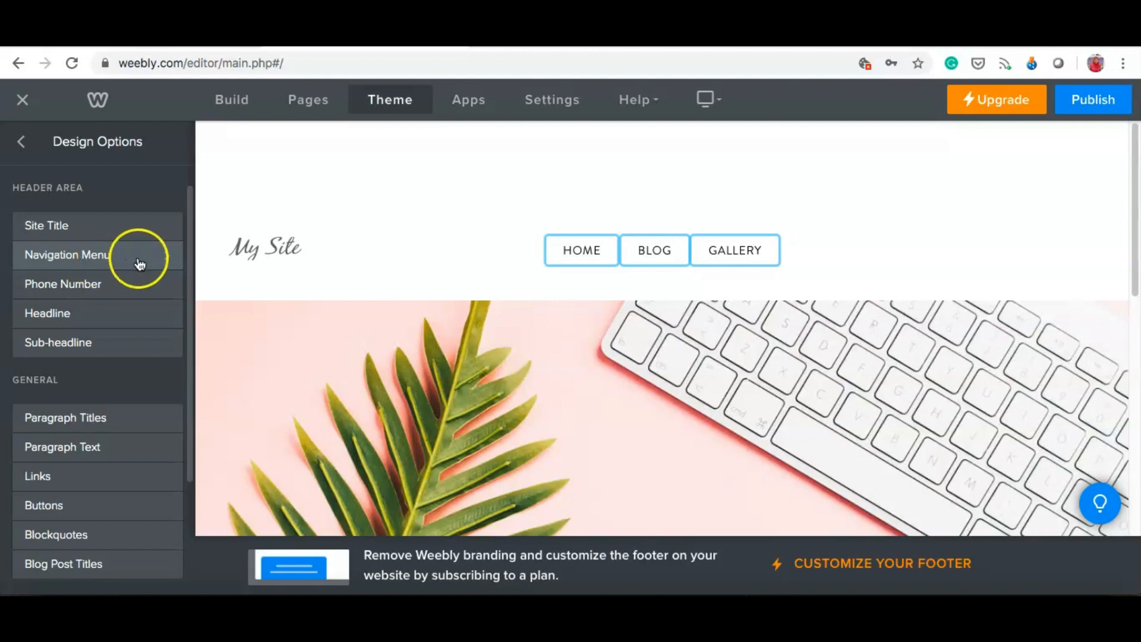
{"action": "left_click", "coordinate": [163, 255]}
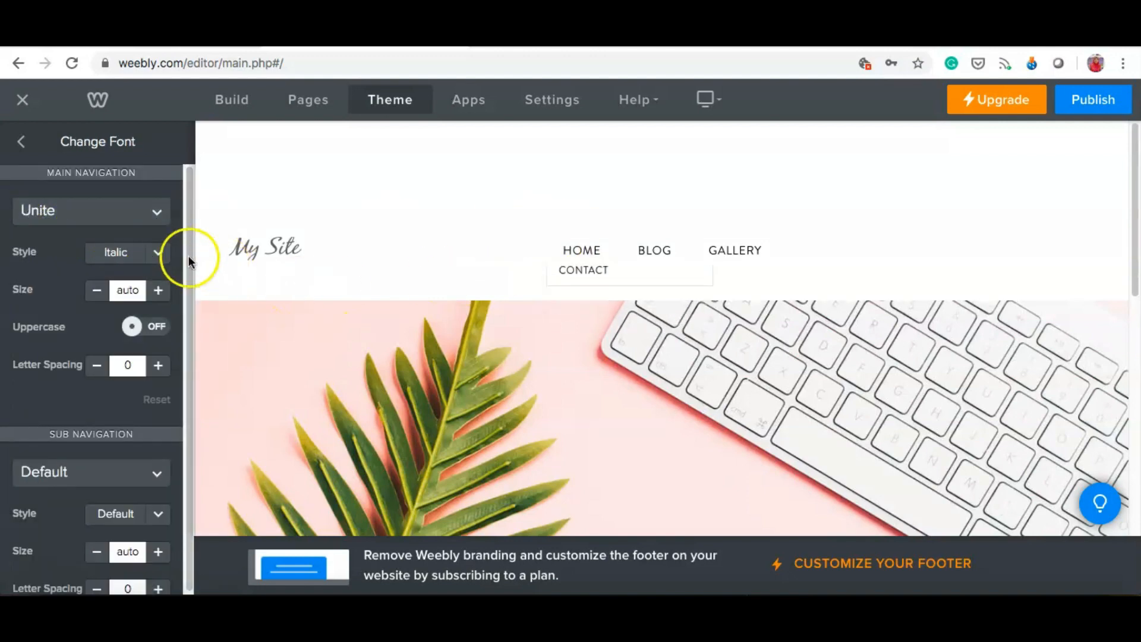
{"action": "left_click", "coordinate": [157, 292]}
{"action": "left_click", "coordinate": [157, 291]}
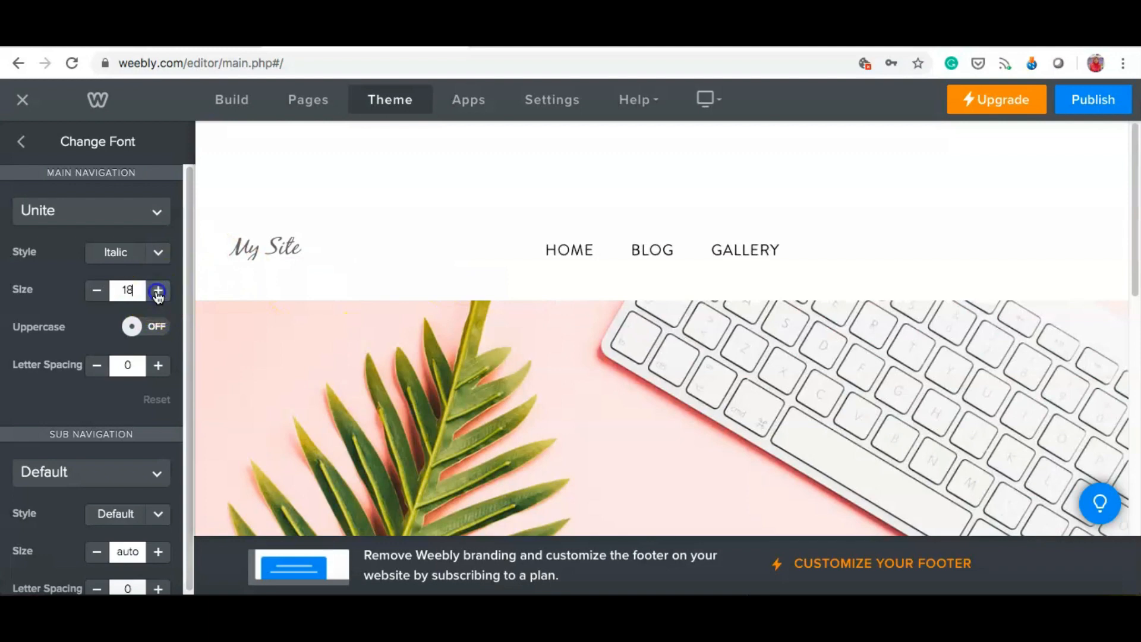
{"action": "left_click", "coordinate": [158, 291]}
{"action": "left_click", "coordinate": [158, 291]}
{"action": "left_click", "coordinate": [158, 291]}
{"action": "left_click", "coordinate": [157, 291]}
{"action": "left_click", "coordinate": [157, 291]}
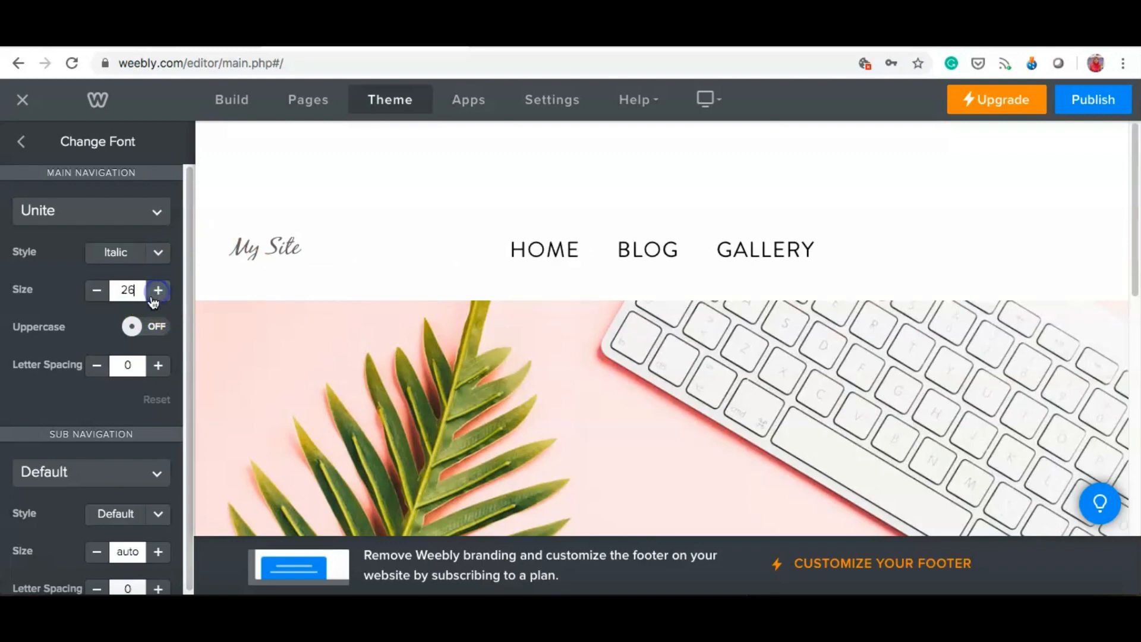
{"action": "left_click", "coordinate": [97, 290]}
{"action": "left_click", "coordinate": [97, 290]}
{"action": "left_click", "coordinate": [97, 290]}
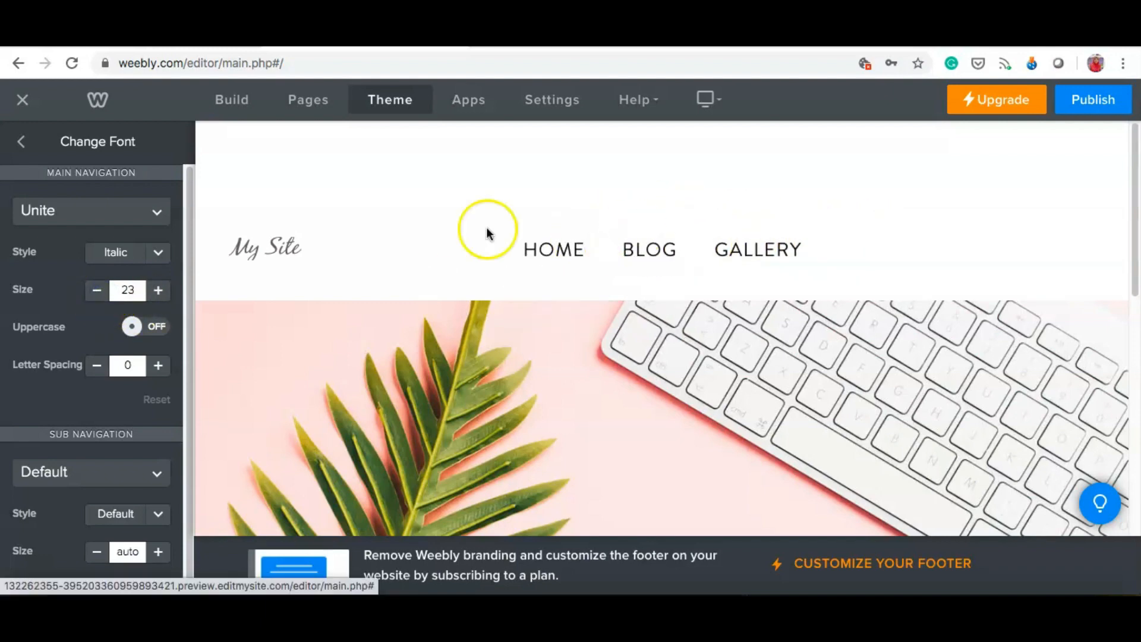
Step: Reduce the main navigation text size to 19 and turn uppercase on for its menu items
{"action": "left_click", "coordinate": [221, 254]}
{"action": "left_click", "coordinate": [97, 290]}
{"action": "left_click", "coordinate": [97, 290]}
{"action": "left_click", "coordinate": [97, 290]}
{"action": "left_click", "coordinate": [97, 290]}
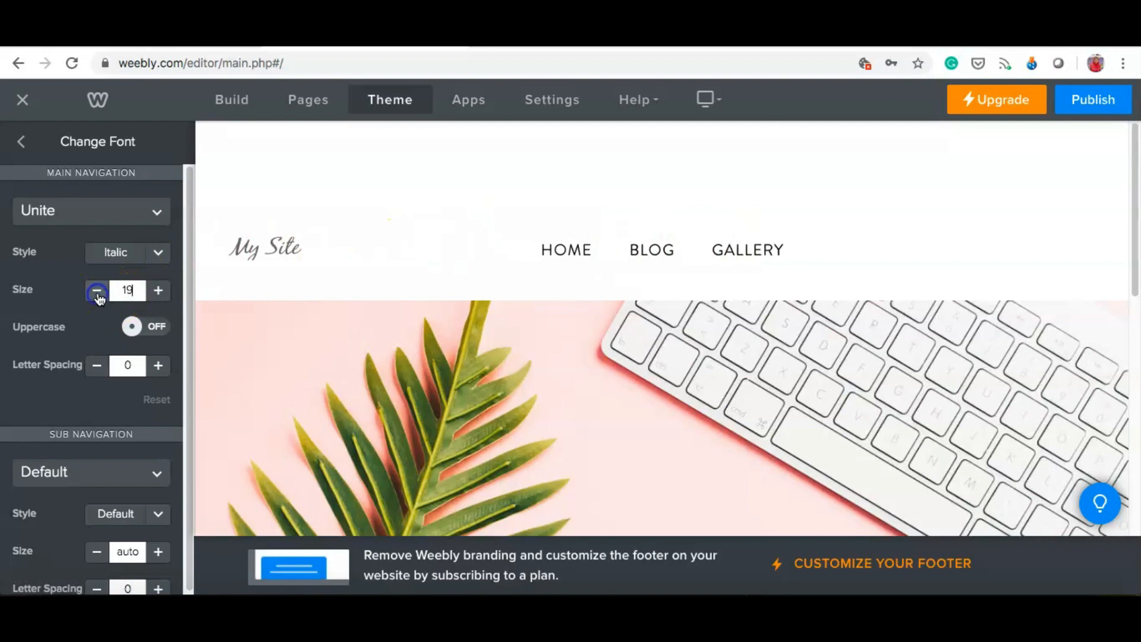
{"action": "left_click", "coordinate": [135, 330]}
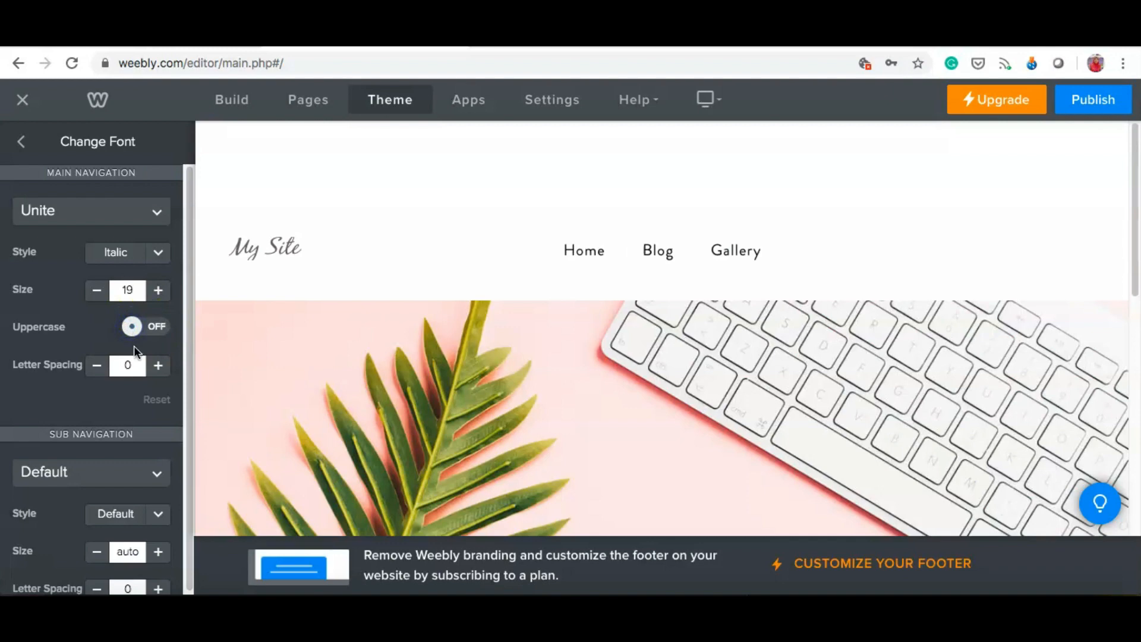
{"action": "left_click", "coordinate": [164, 335]}
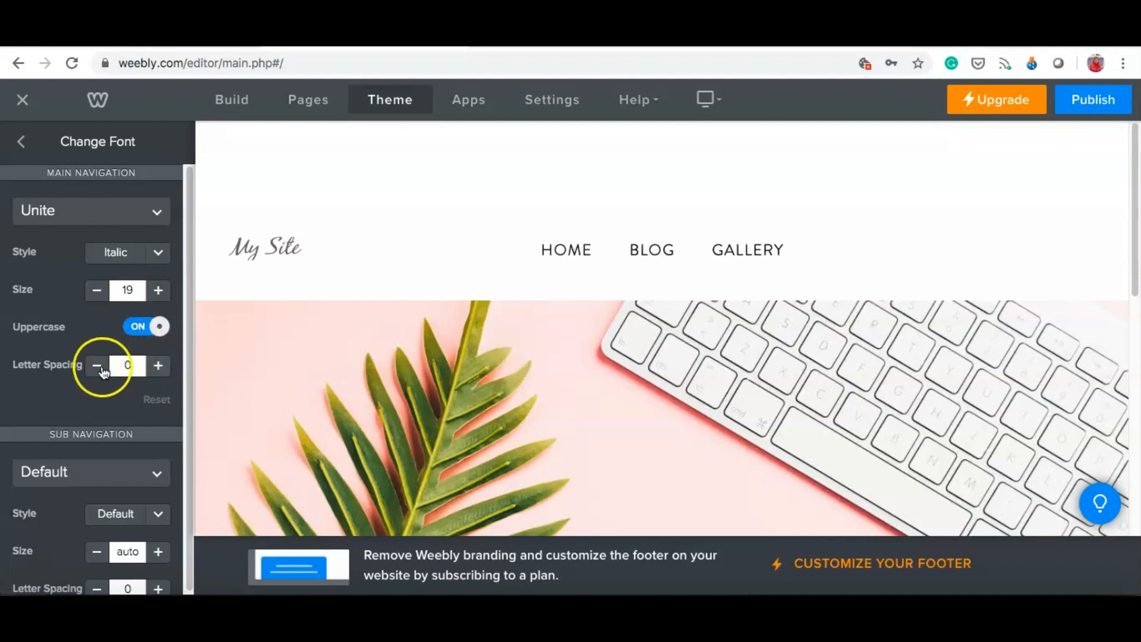
Step: Review the sub navigation font settings and preview the Home menu's submenu, leaving the settings as they are
{"action": "scroll", "coordinate": [101, 396], "scroll_direction": "down", "scroll_amount": 1}
{"action": "scroll", "coordinate": [101, 396], "scroll_direction": "down", "scroll_amount": 2}
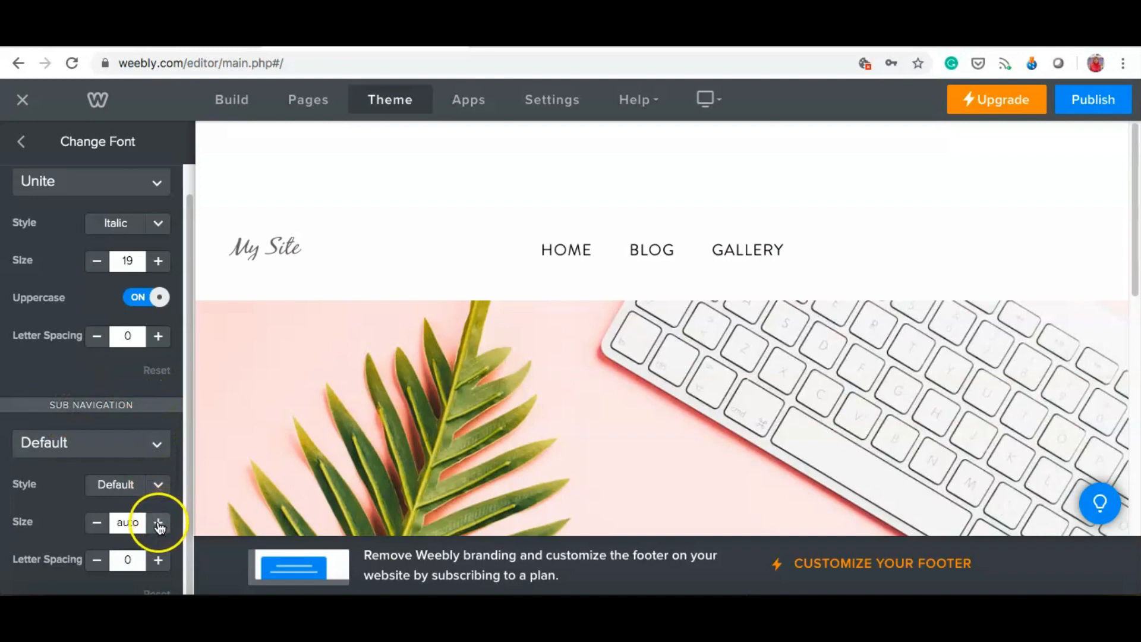
{"action": "mouse_move", "coordinate": [580, 247]}
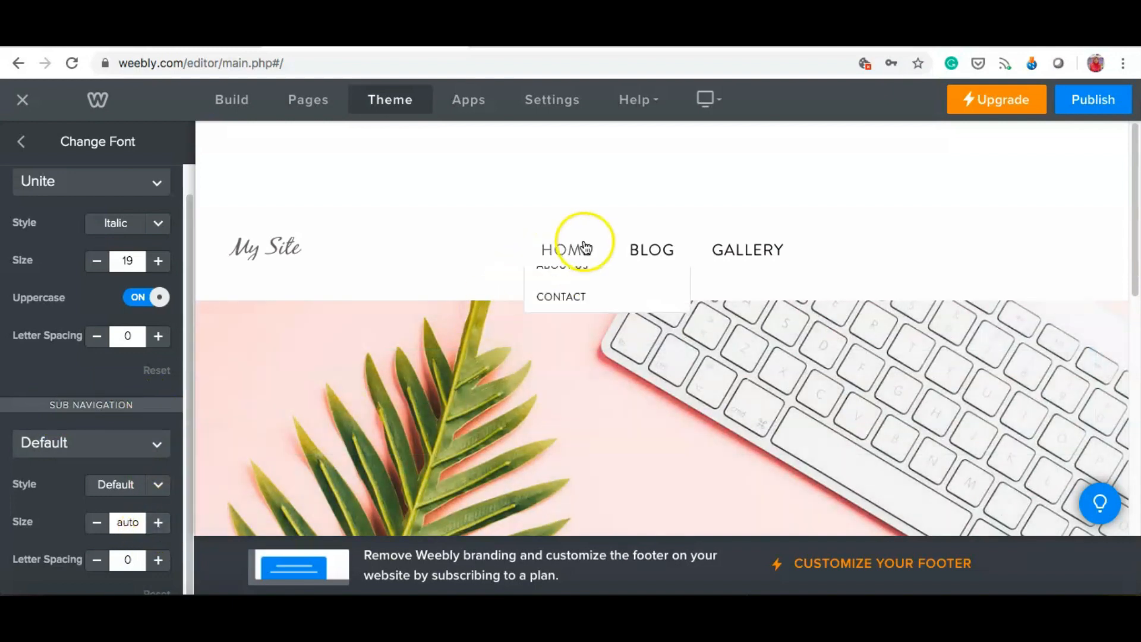
{"action": "left_click", "coordinate": [21, 142]}
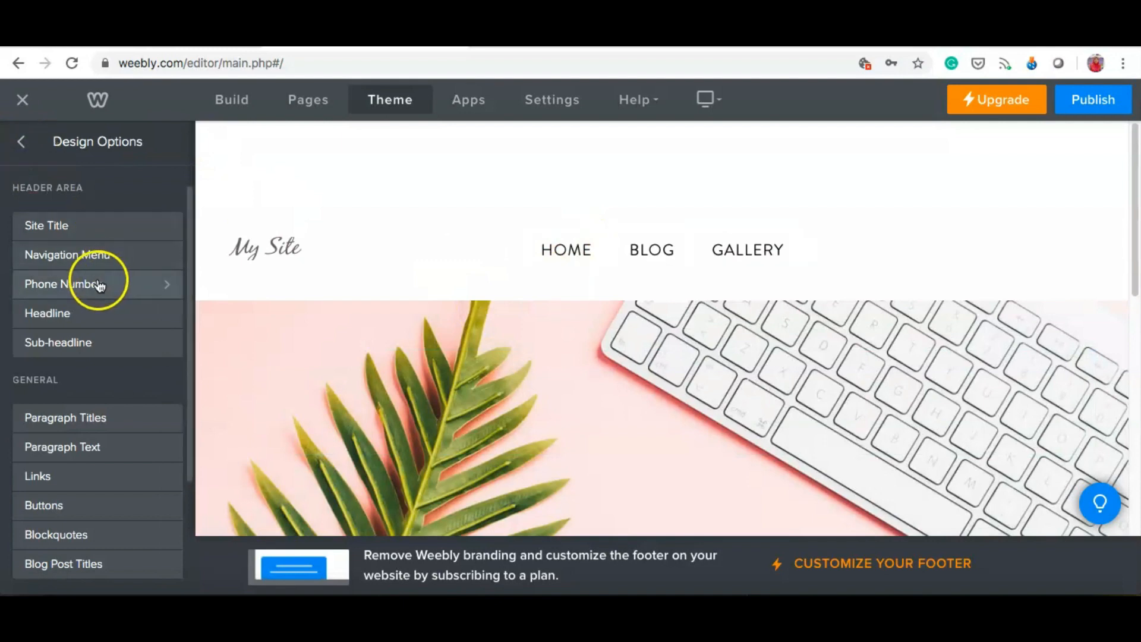
Step: Set the paragraph titles' font to OFL Sorts Mill Goudy
{"action": "scroll", "coordinate": [100, 315], "scroll_direction": "down", "scroll_amount": 3}
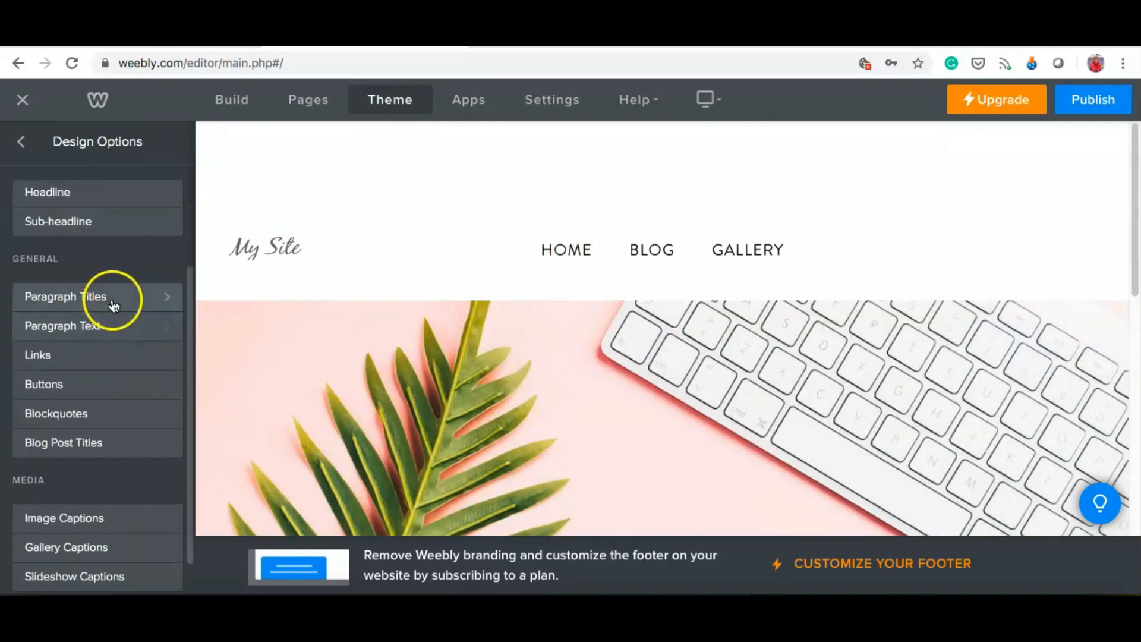
{"action": "scroll", "coordinate": [291, 326], "scroll_direction": "down", "scroll_amount": 5}
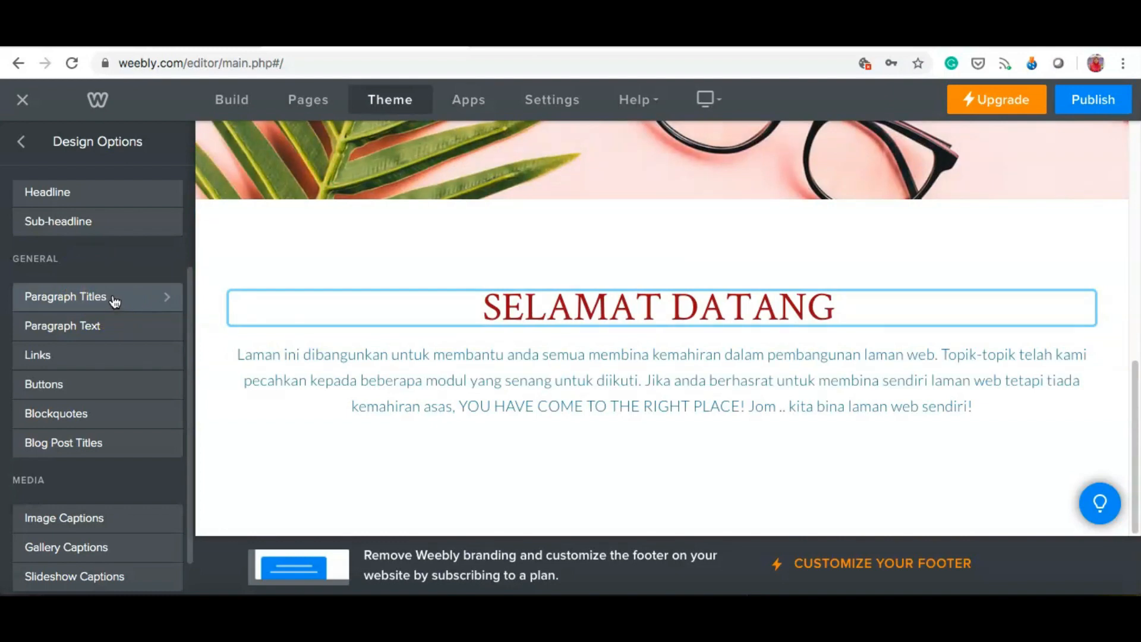
{"action": "left_click", "coordinate": [114, 297]}
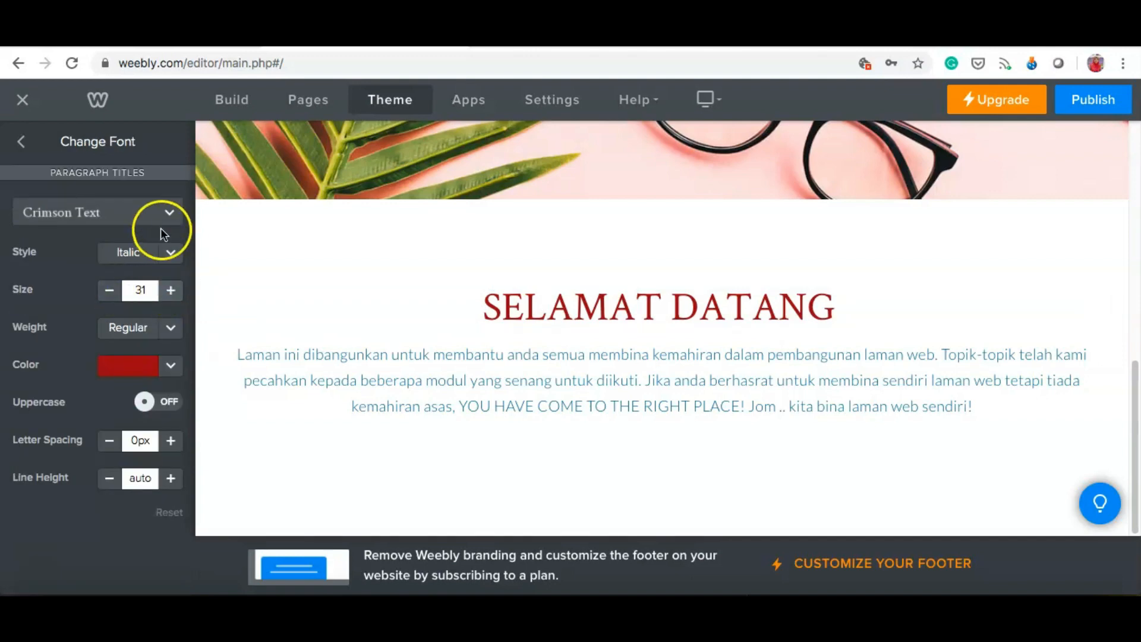
{"action": "left_click", "coordinate": [168, 212]}
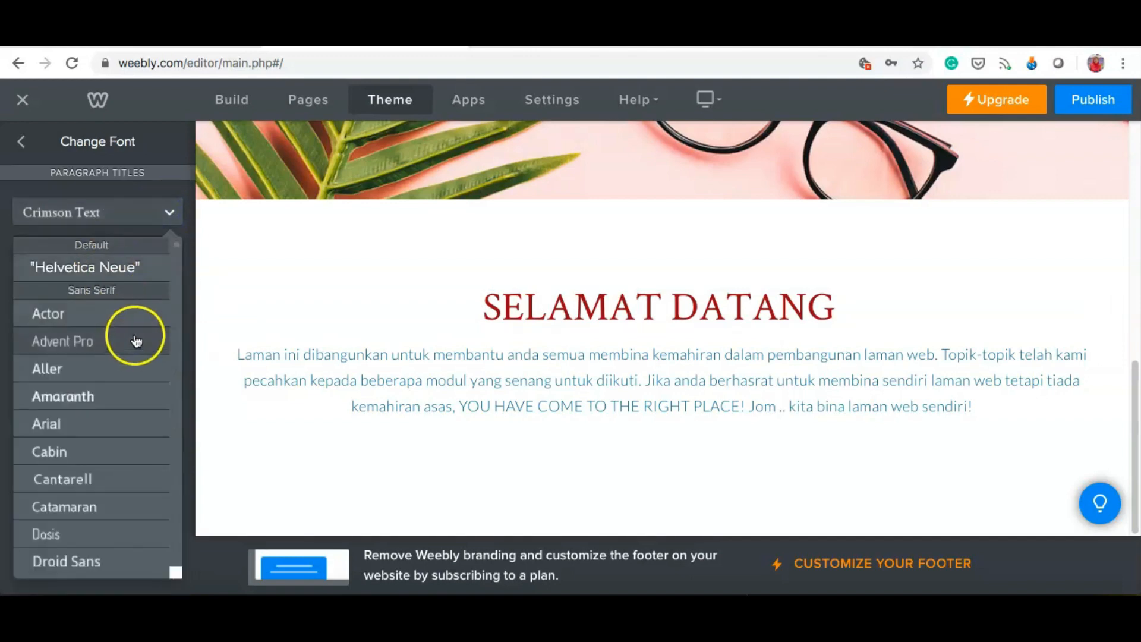
{"action": "scroll", "coordinate": [138, 363], "scroll_direction": "down", "scroll_amount": 18}
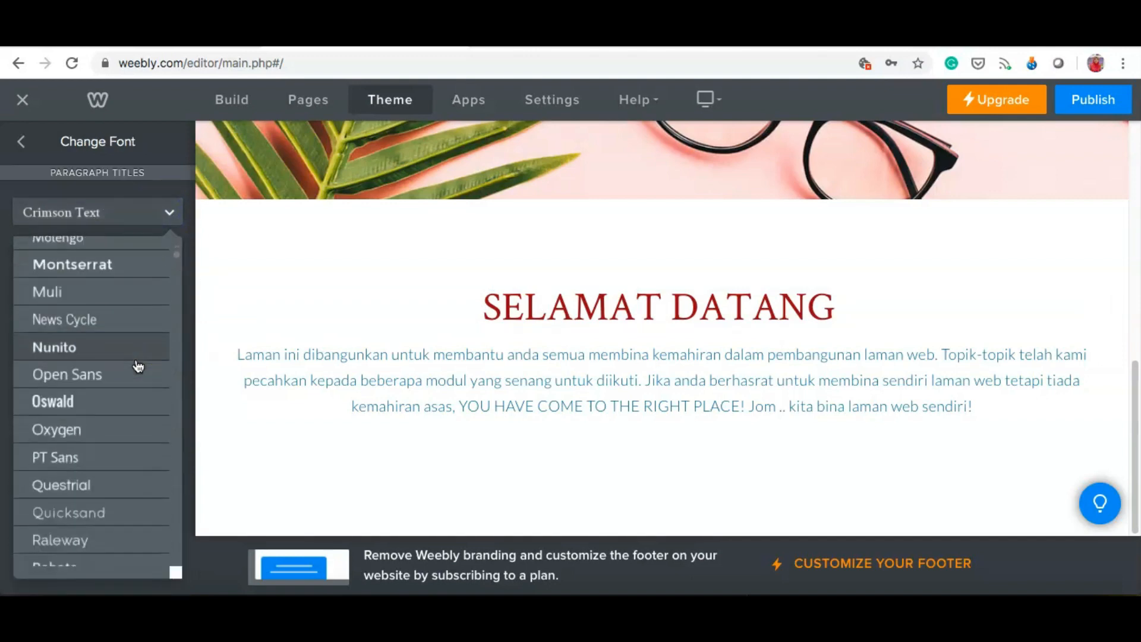
{"action": "scroll", "coordinate": [138, 365], "scroll_direction": "down", "scroll_amount": 10}
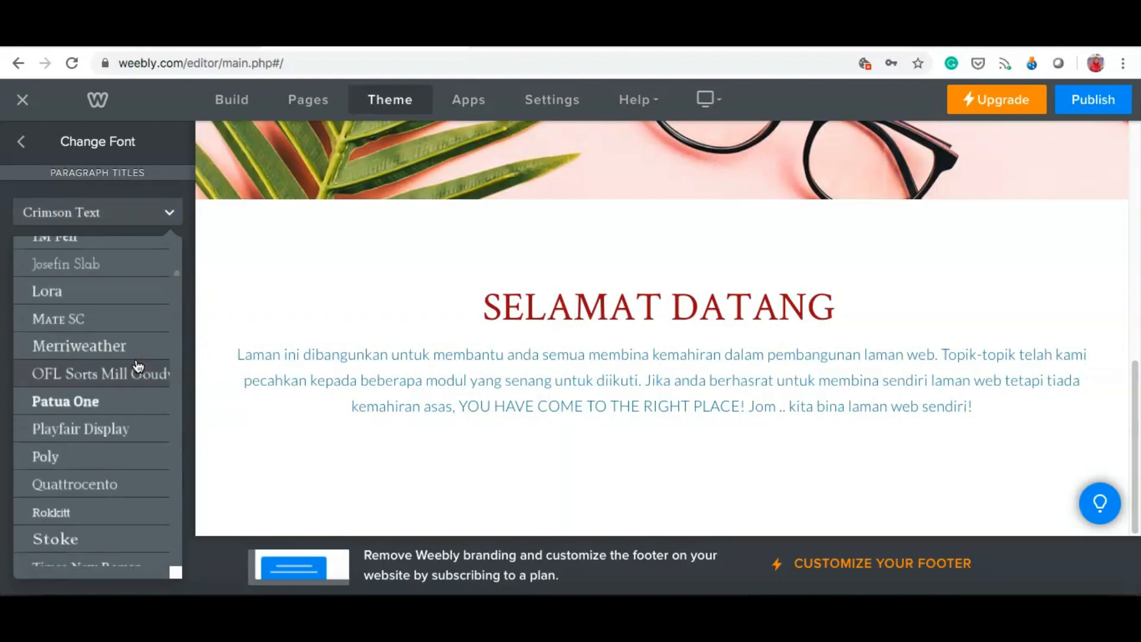
{"action": "scroll", "coordinate": [138, 365], "scroll_direction": "down", "scroll_amount": 1}
{"action": "left_click", "coordinate": [133, 362]}
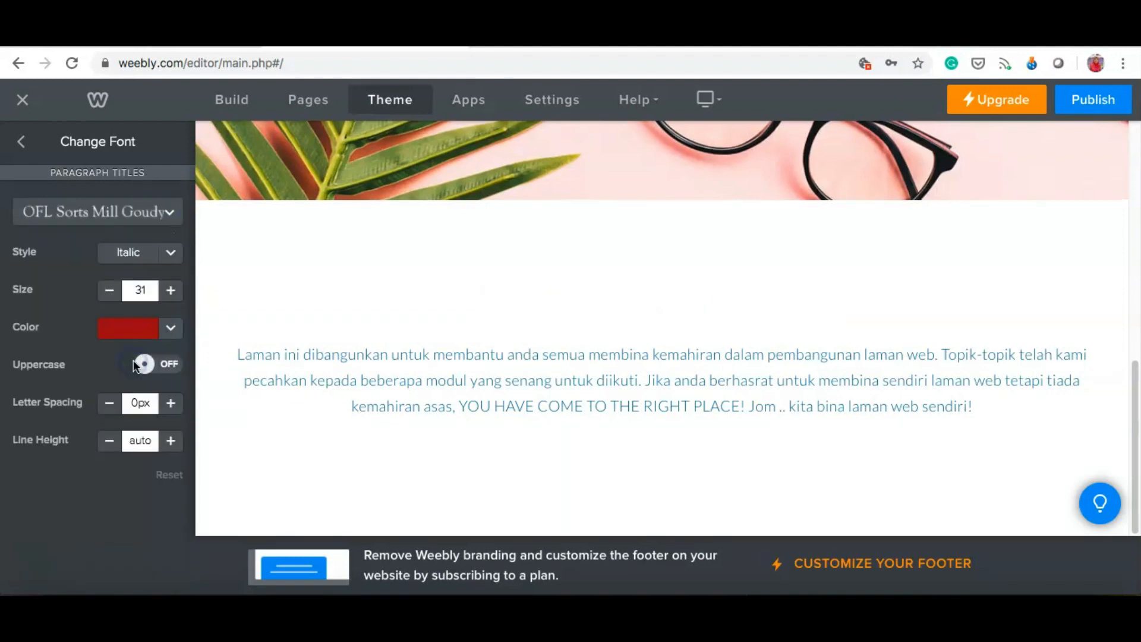
Step: Compare dark gray shades for the paragraph titles and set their color to the second-darkest gray in the palette
{"action": "left_click", "coordinate": [171, 331]}
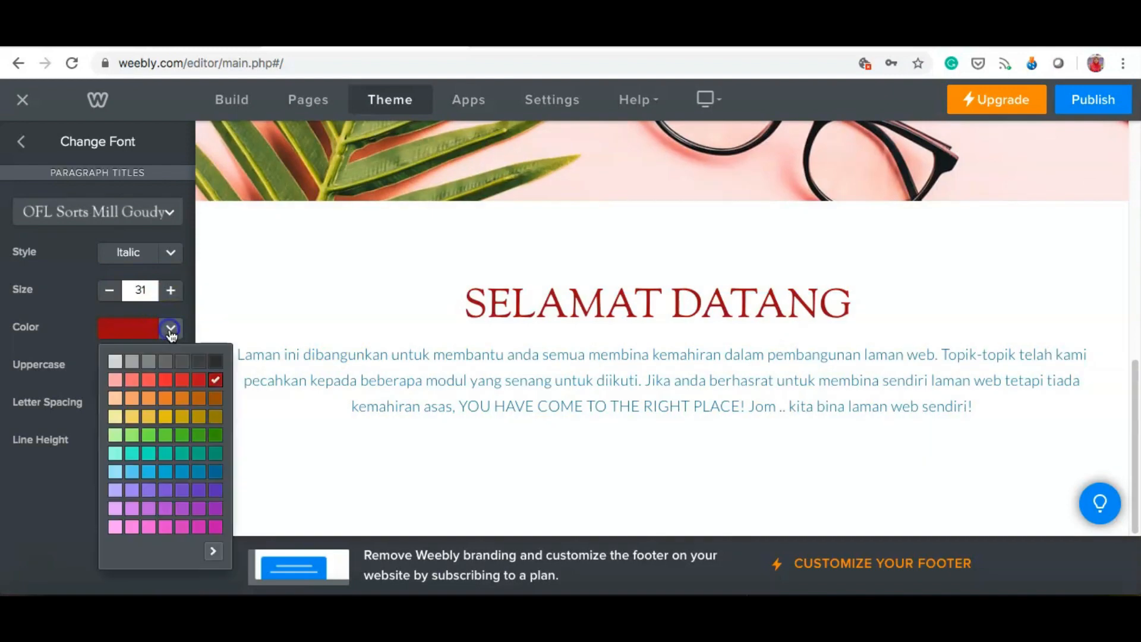
{"action": "left_click", "coordinate": [182, 363]}
{"action": "left_click", "coordinate": [146, 368]}
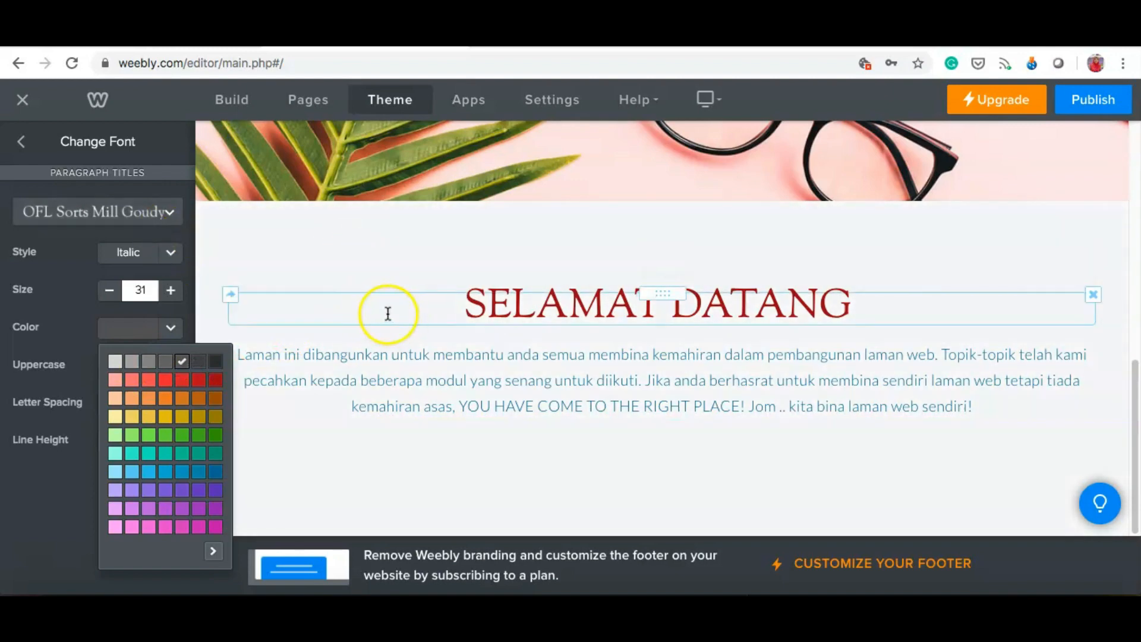
{"action": "left_click", "coordinate": [198, 360]}
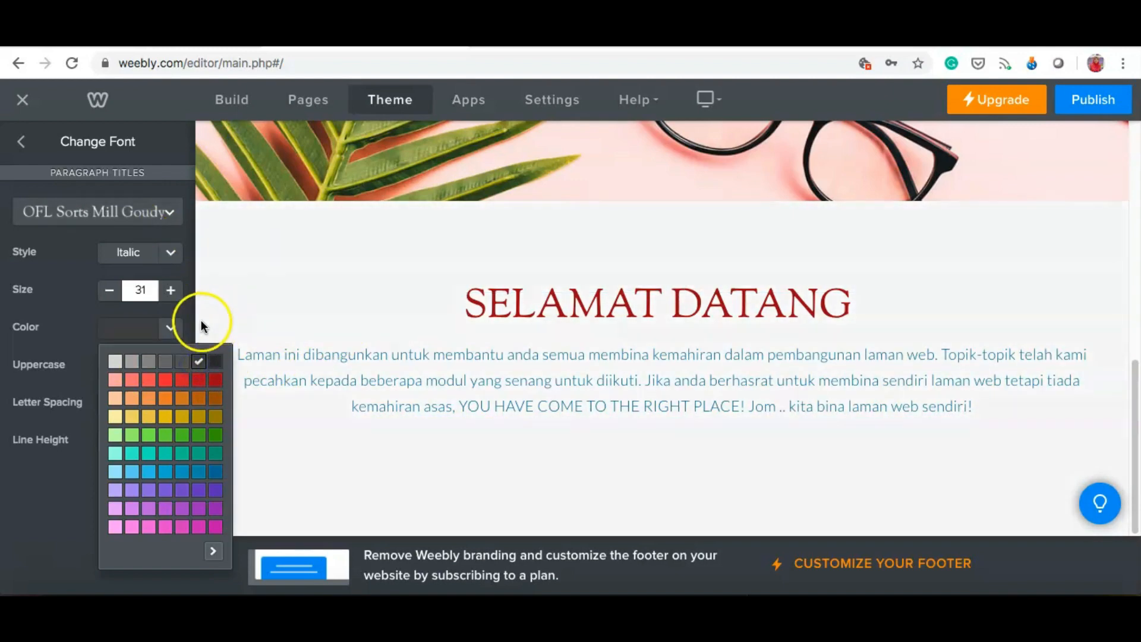
{"action": "left_click", "coordinate": [203, 326]}
{"action": "left_click", "coordinate": [271, 433]}
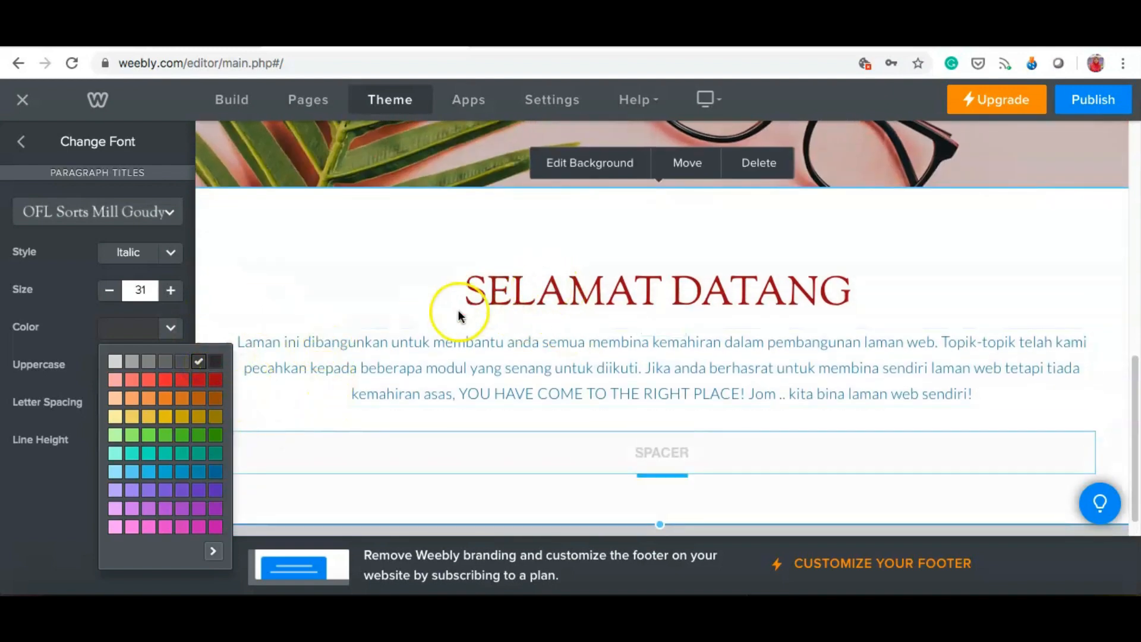
{"action": "left_click", "coordinate": [170, 327]}
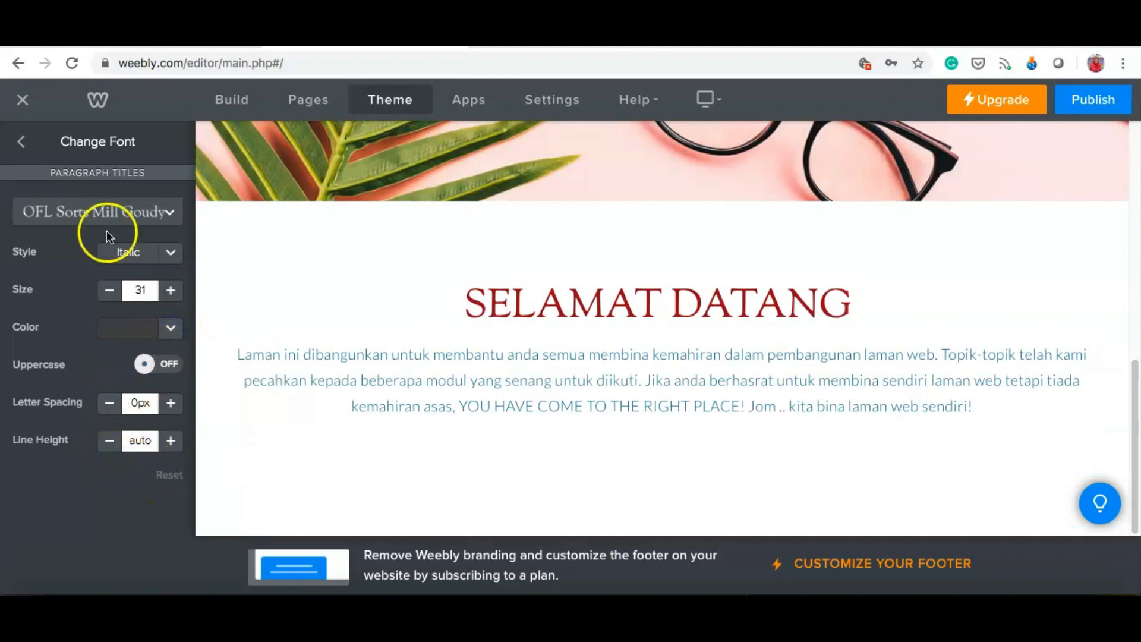
{"action": "left_click", "coordinate": [22, 142]}
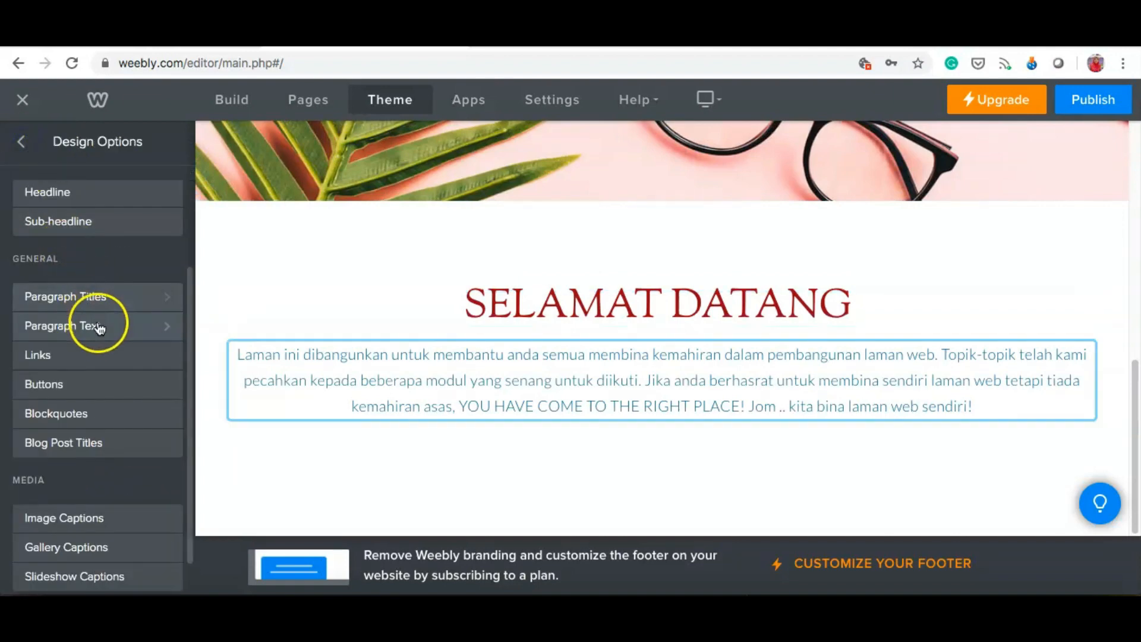
Step: Adjust the paragraph text's line height to 22 and view the available fonts, keeping Lato
{"action": "left_click", "coordinate": [148, 331]}
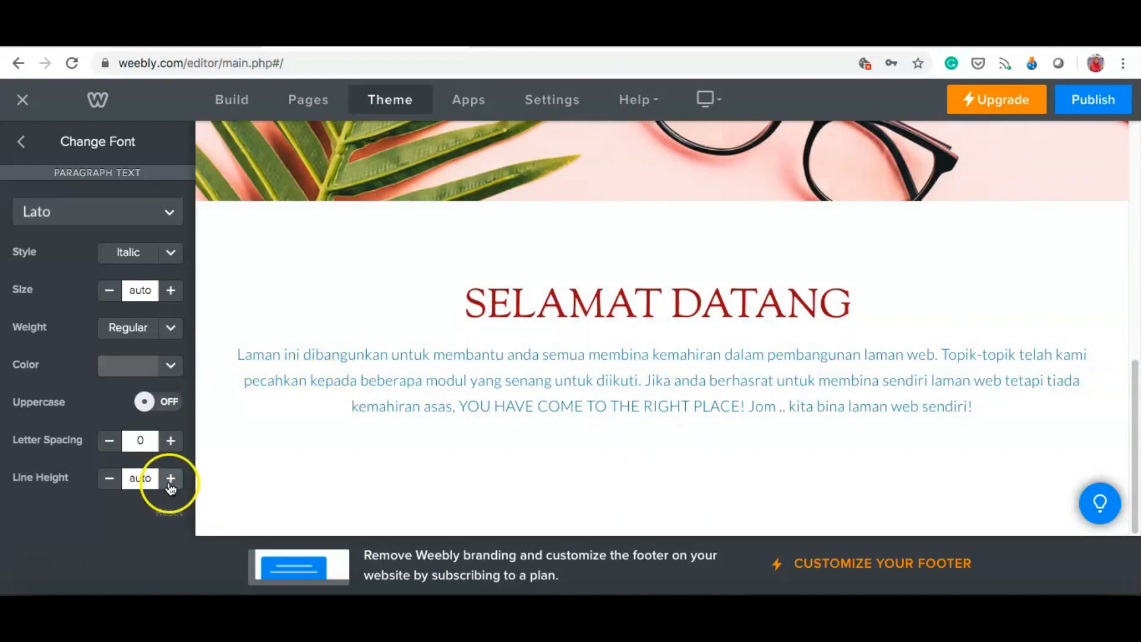
{"action": "left_click", "coordinate": [108, 479]}
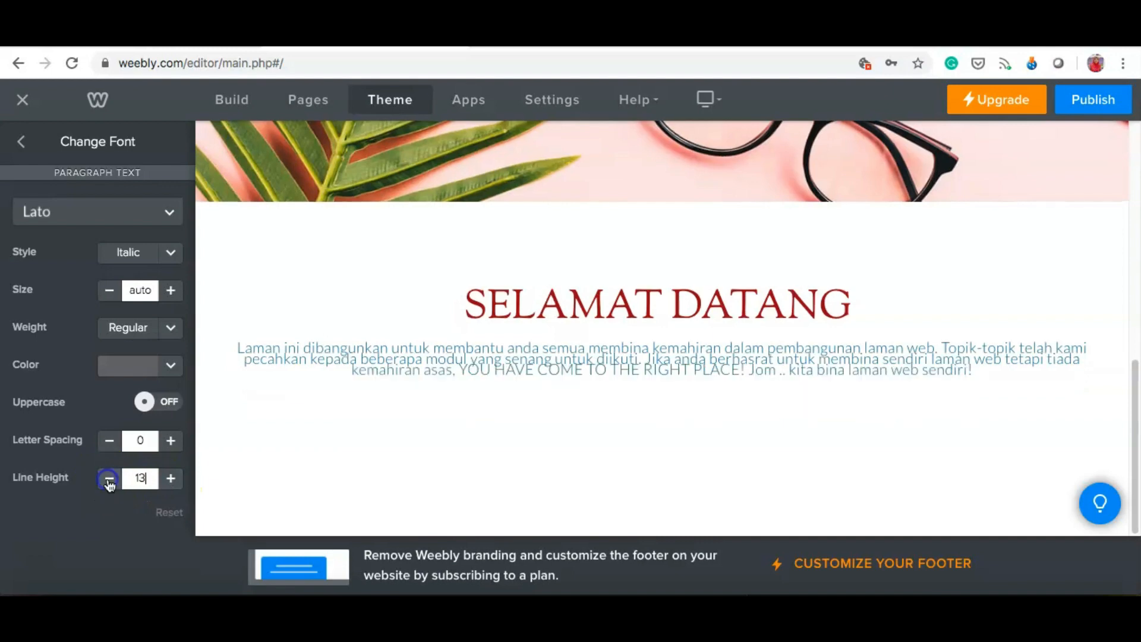
{"action": "left_click", "coordinate": [171, 483]}
{"action": "left_click", "coordinate": [171, 479]}
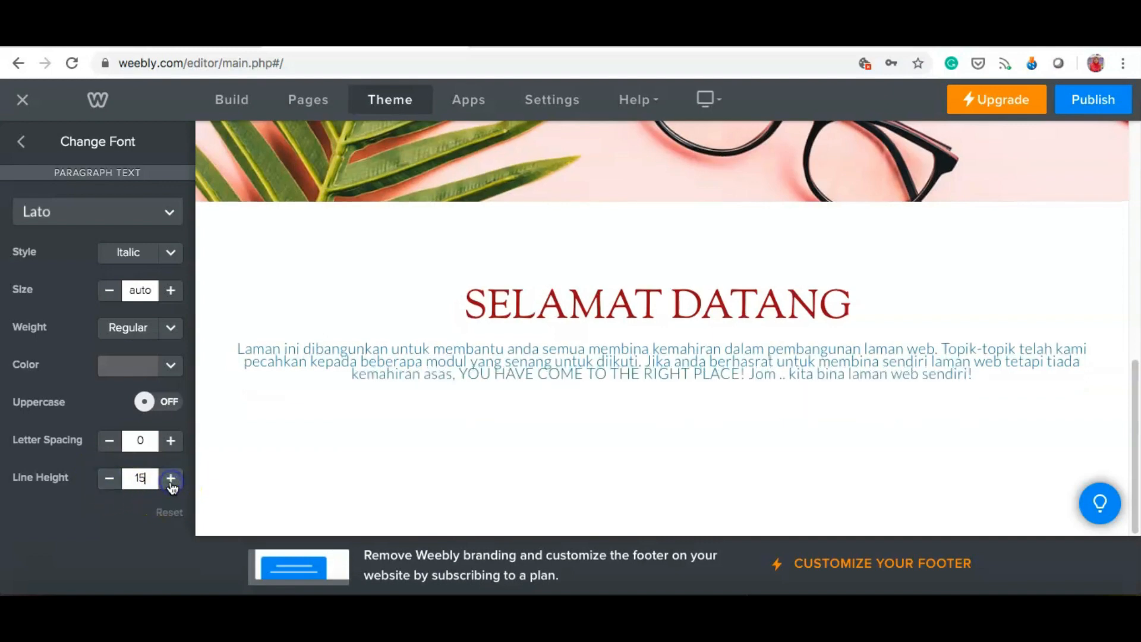
{"action": "left_click", "coordinate": [172, 479]}
{"action": "left_click", "coordinate": [171, 479]}
{"action": "left_click", "coordinate": [171, 479]}
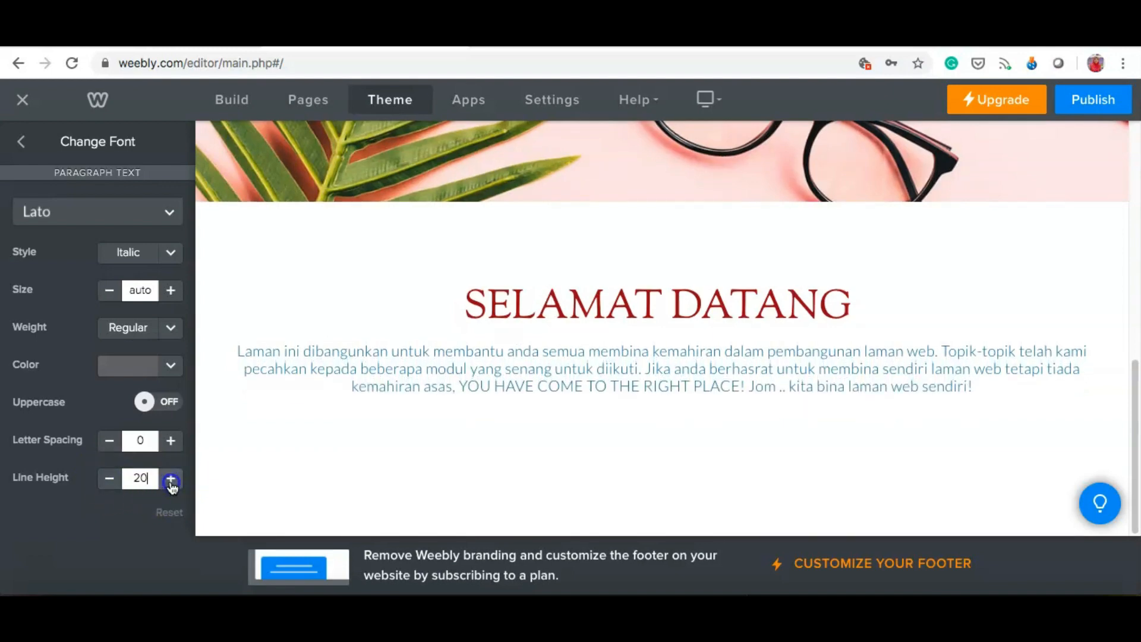
{"action": "left_click", "coordinate": [171, 479]}
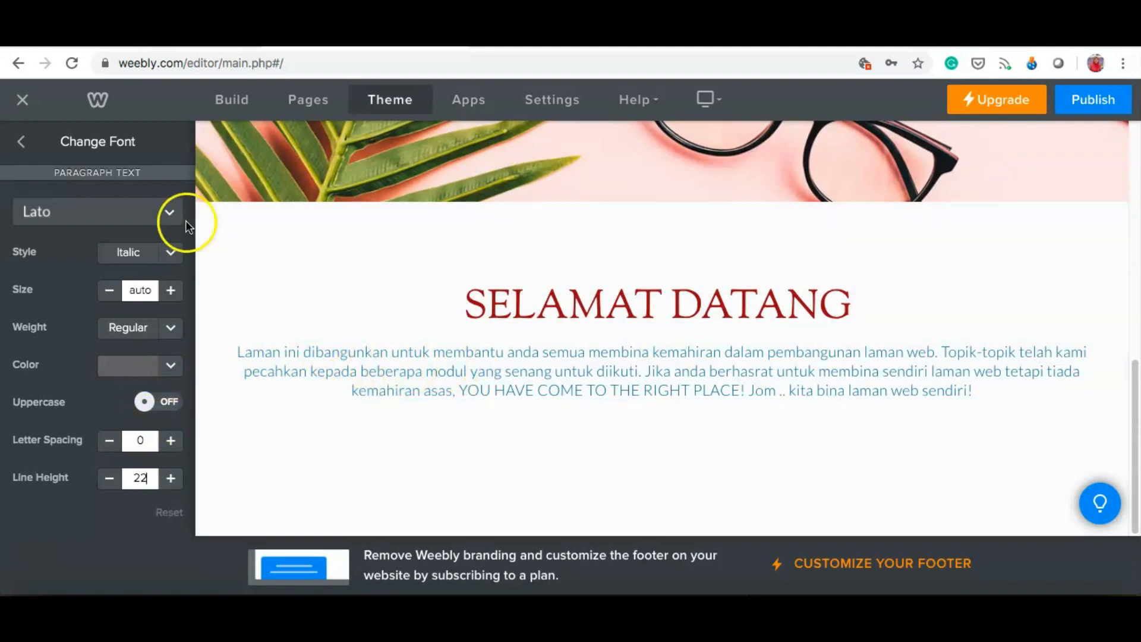
{"action": "left_click", "coordinate": [170, 213]}
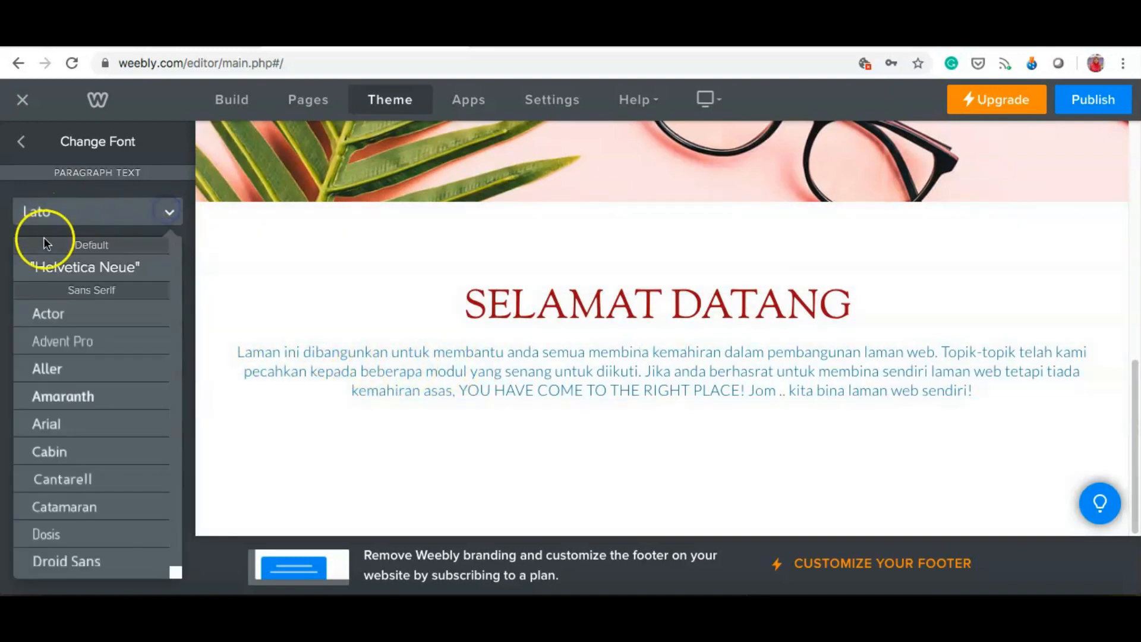
{"action": "left_click", "coordinate": [167, 213]}
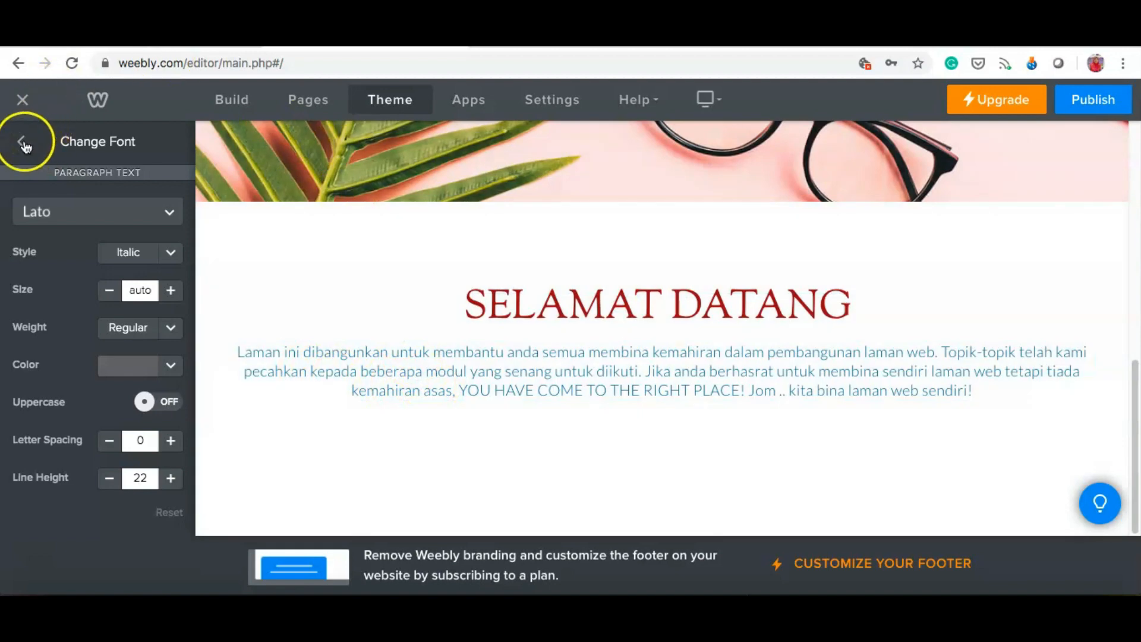
{"action": "left_click", "coordinate": [24, 143]}
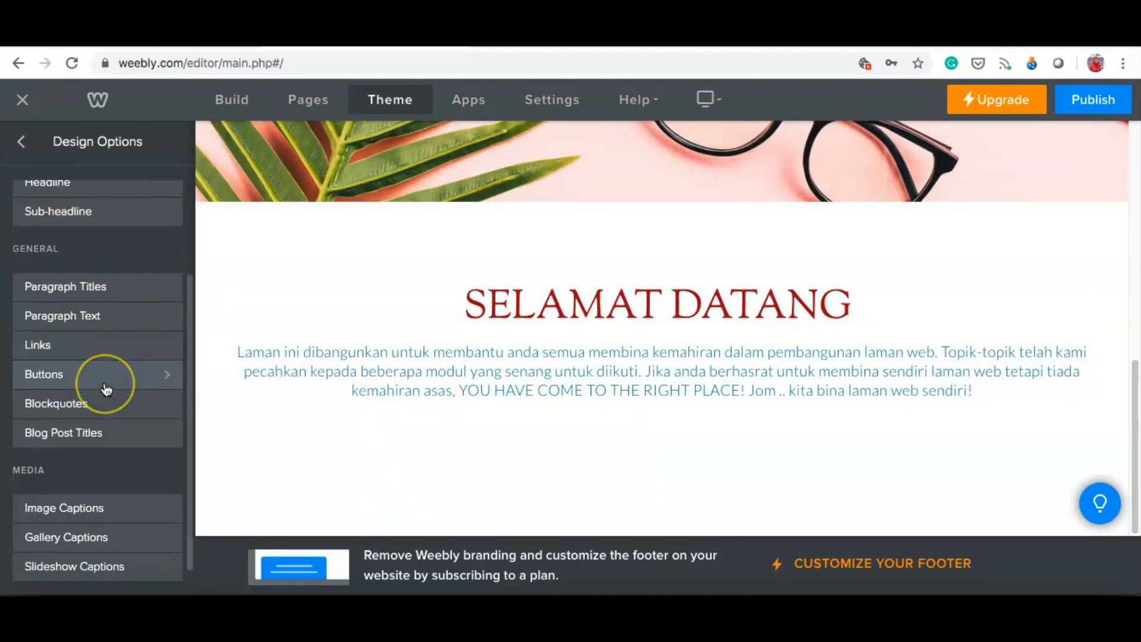
Step: Go to the site's Blog page and view the font settings for blog post titles
{"action": "scroll", "coordinate": [107, 389], "scroll_direction": "down", "scroll_amount": 2}
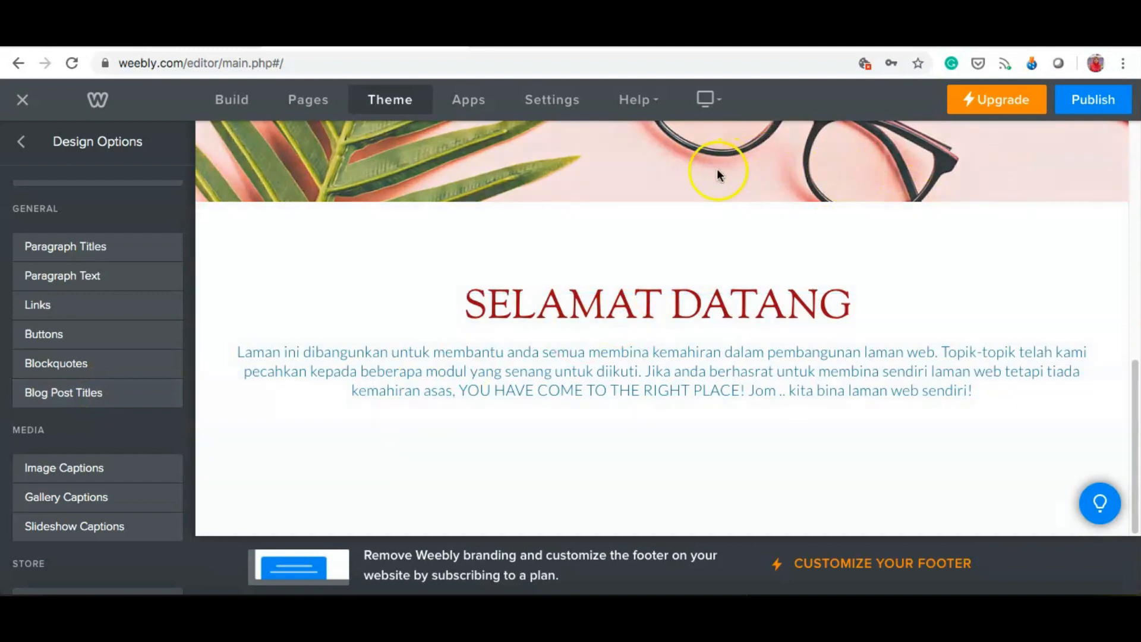
{"action": "scroll", "coordinate": [580, 231], "scroll_direction": "up", "scroll_amount": 4}
{"action": "scroll", "coordinate": [580, 231], "scroll_direction": "up", "scroll_amount": 3}
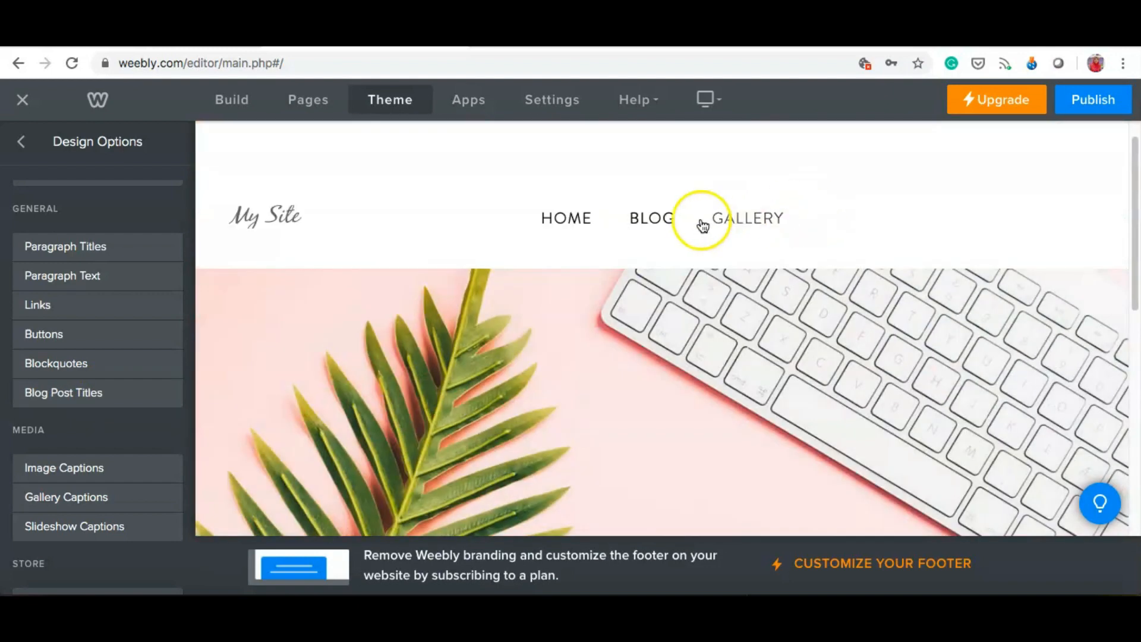
{"action": "left_click", "coordinate": [658, 218]}
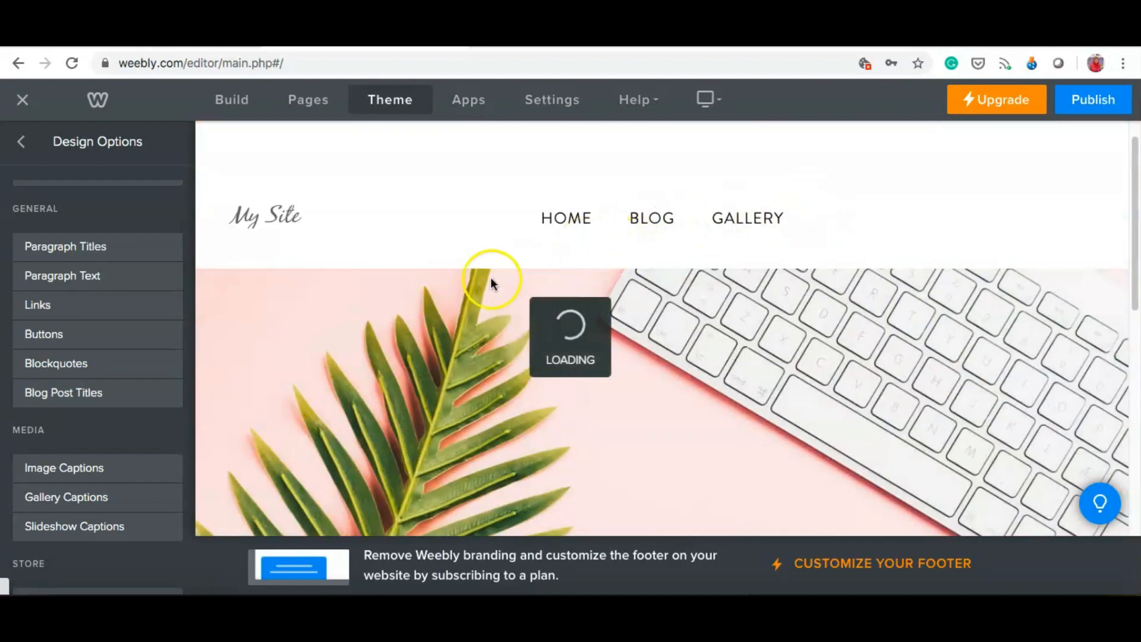
{"action": "scroll", "coordinate": [449, 333], "scroll_direction": "down", "scroll_amount": 10}
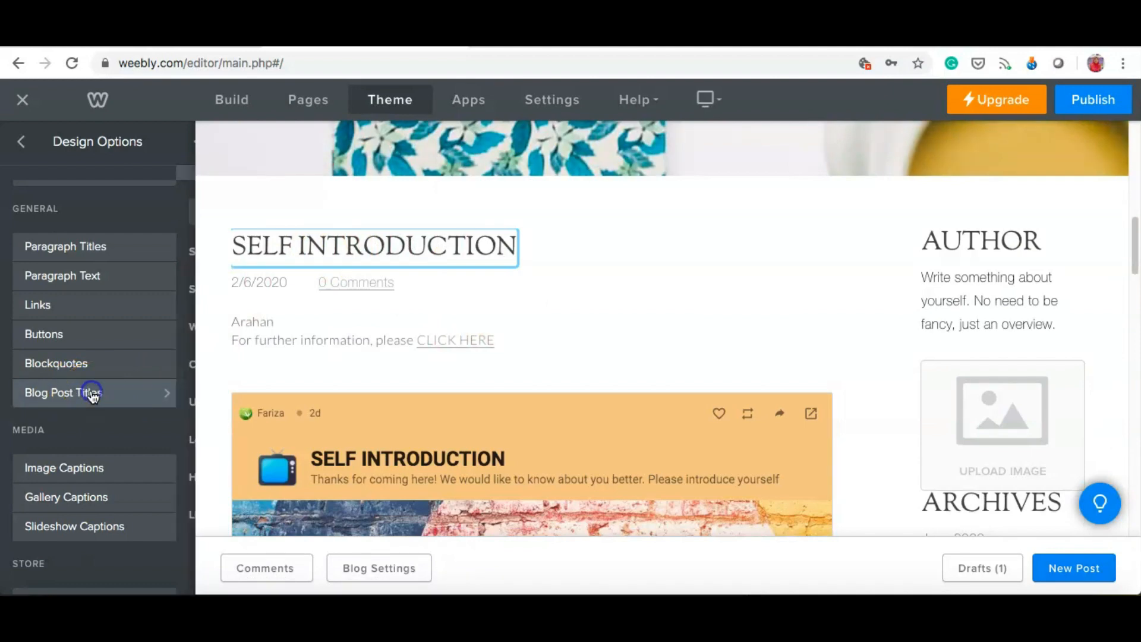
{"action": "left_click", "coordinate": [93, 393]}
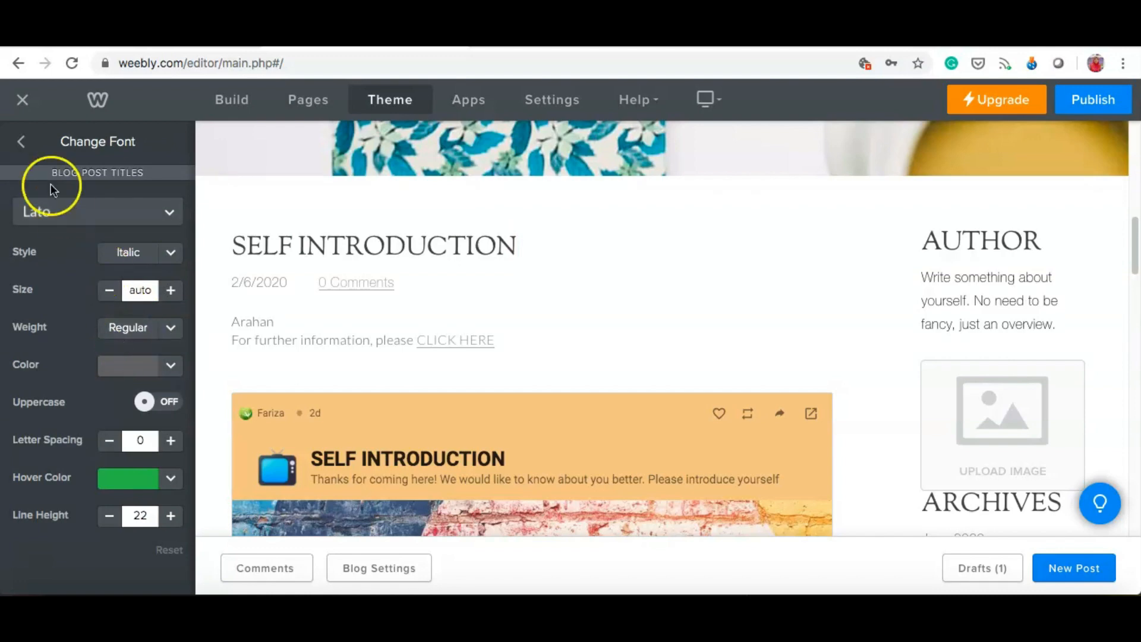
{"action": "left_click", "coordinate": [25, 147]}
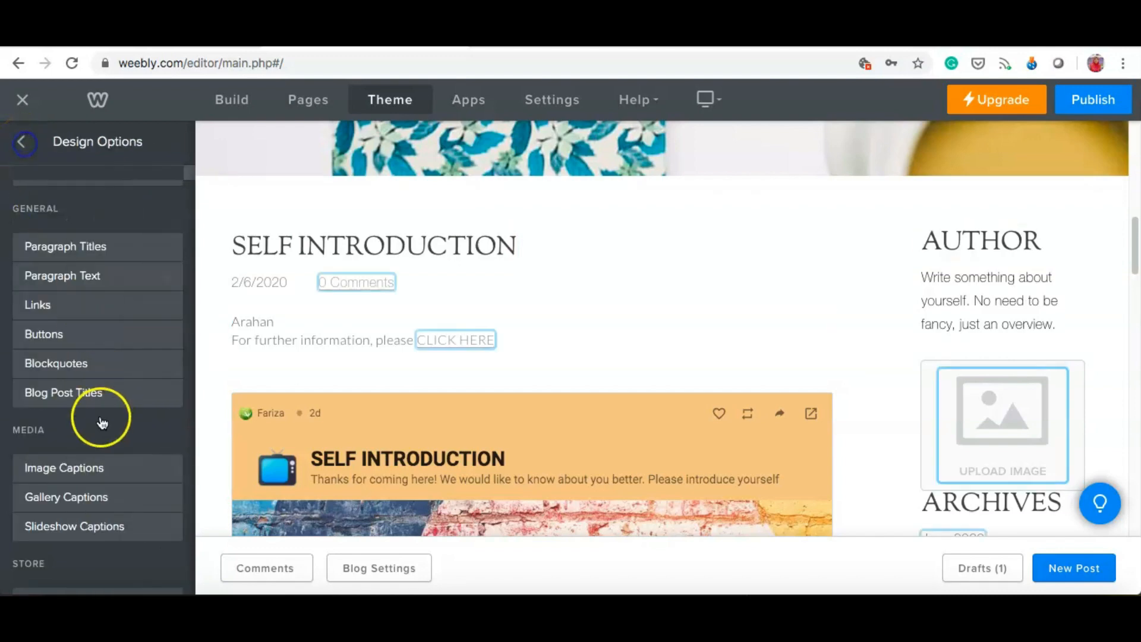
Step: View the font settings for slideshow captions and return to the list of text elements
{"action": "scroll", "coordinate": [101, 424], "scroll_direction": "down", "scroll_amount": 1}
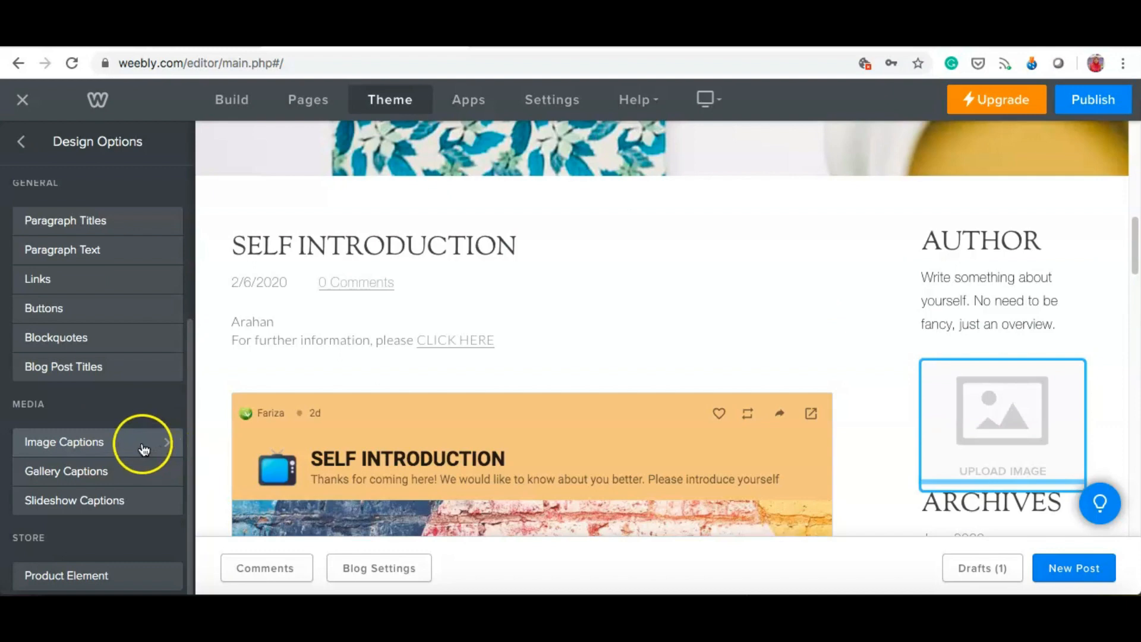
{"action": "left_click", "coordinate": [162, 505]}
{"action": "left_click", "coordinate": [25, 146]}
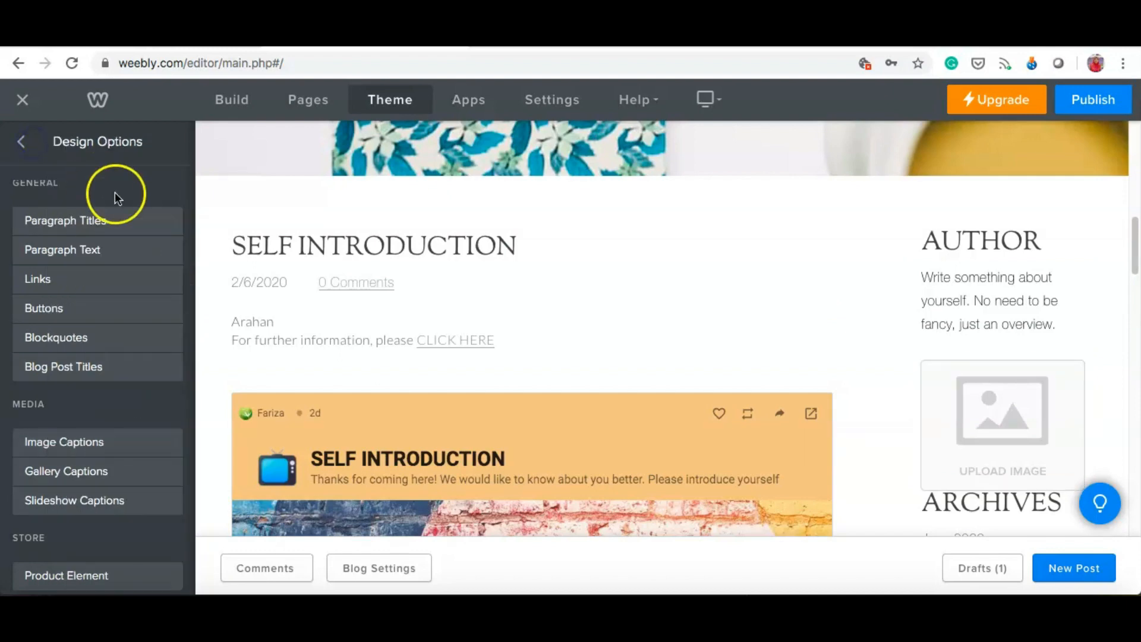
Step: Turn on Fixed Navigation in the theme options
{"action": "left_click", "coordinate": [22, 141]}
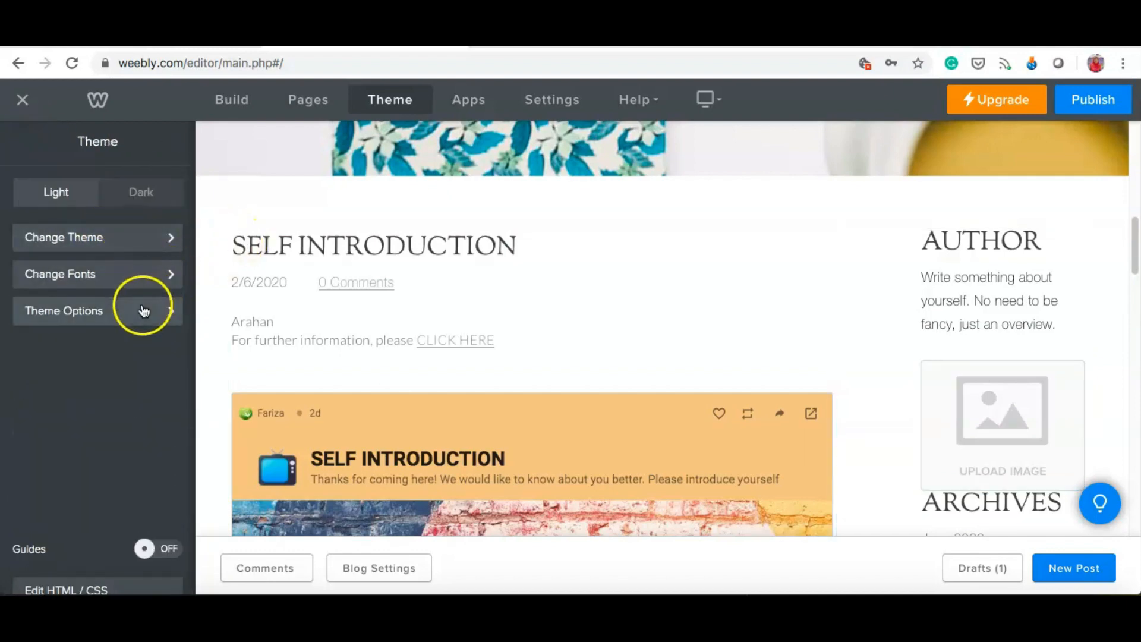
{"action": "left_click", "coordinate": [161, 318]}
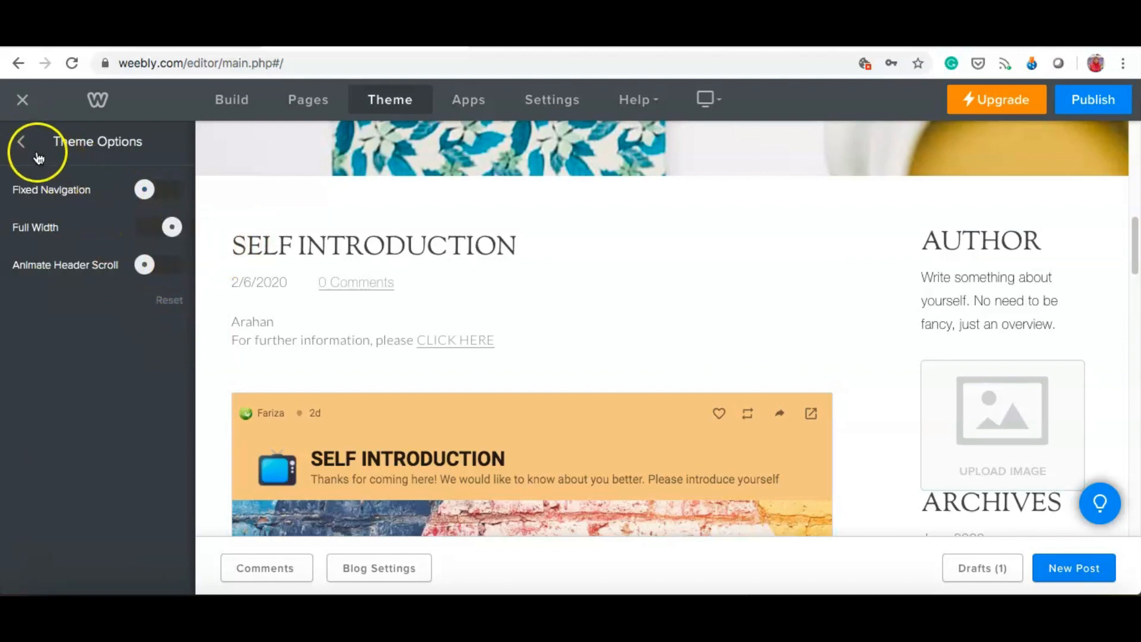
{"action": "left_click", "coordinate": [174, 191]}
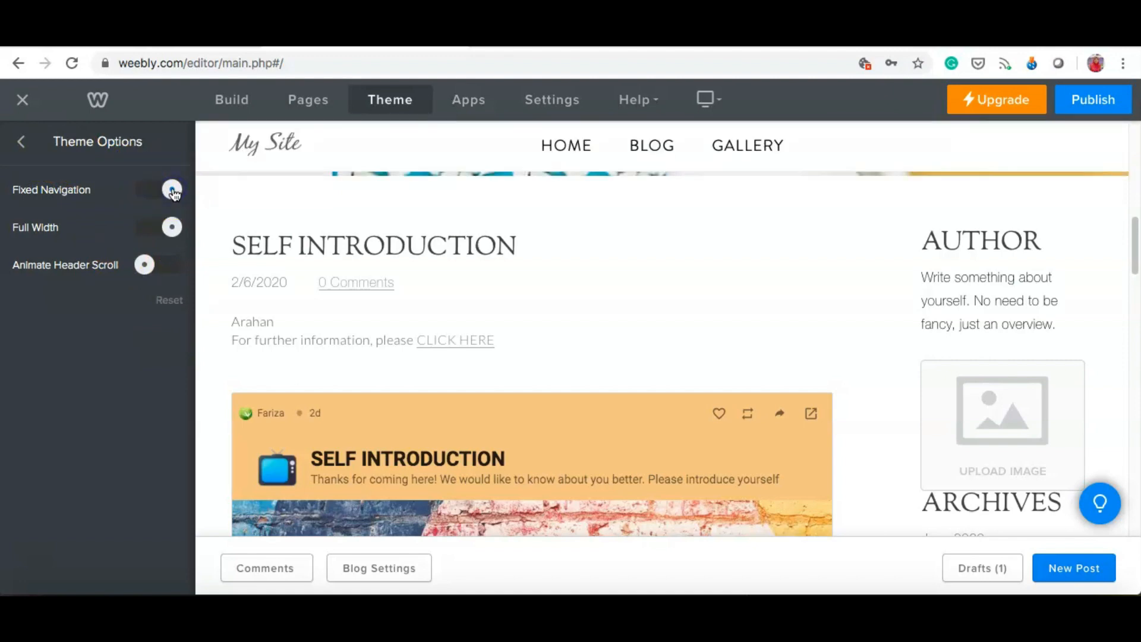
Step: Preview the fixed header on the Blog page and turn Fixed Navigation off in the theme options
{"action": "scroll", "coordinate": [297, 200], "scroll_direction": "up", "scroll_amount": 10}
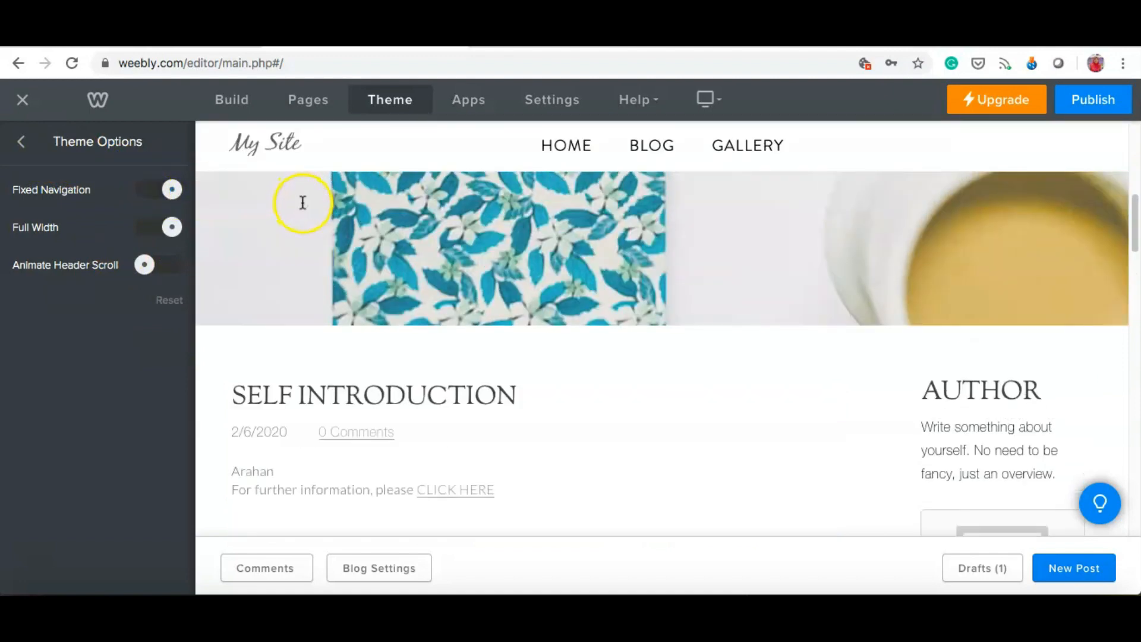
{"action": "scroll", "coordinate": [303, 203], "scroll_direction": "down", "scroll_amount": 10}
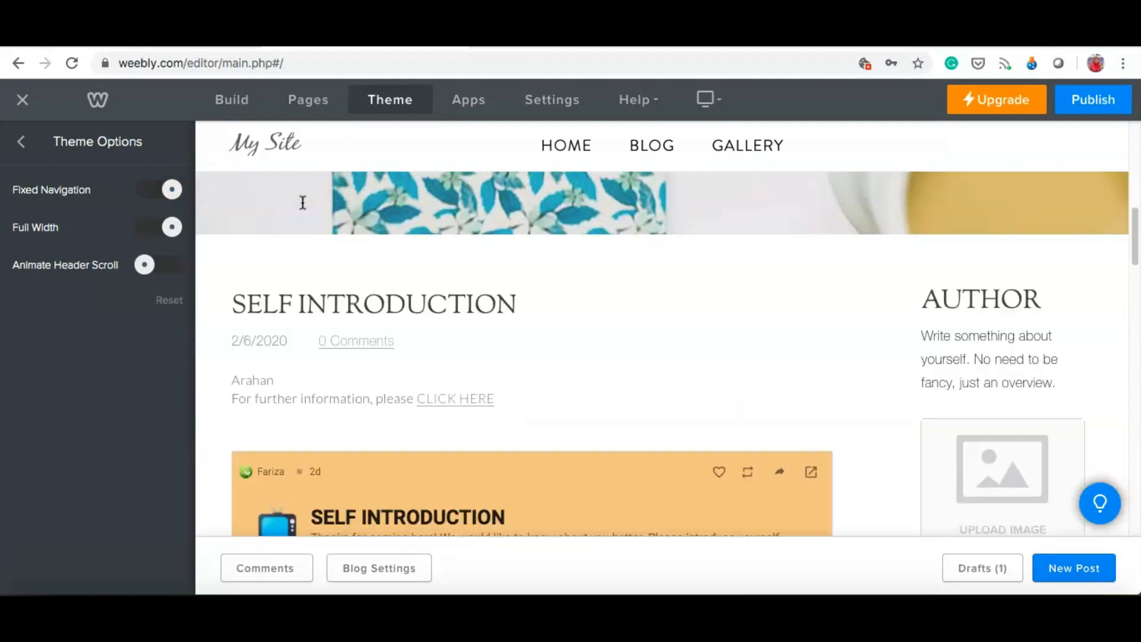
{"action": "scroll", "coordinate": [301, 200], "scroll_direction": "down", "scroll_amount": 3}
{"action": "scroll", "coordinate": [301, 200], "scroll_direction": "up", "scroll_amount": 10}
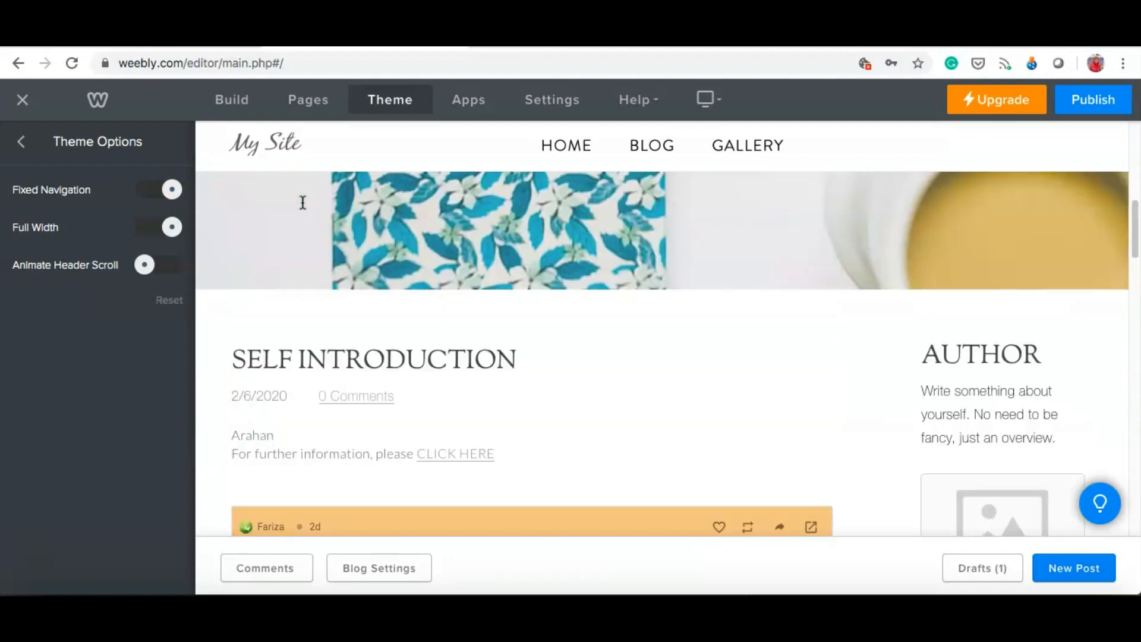
{"action": "left_click", "coordinate": [127, 195]}
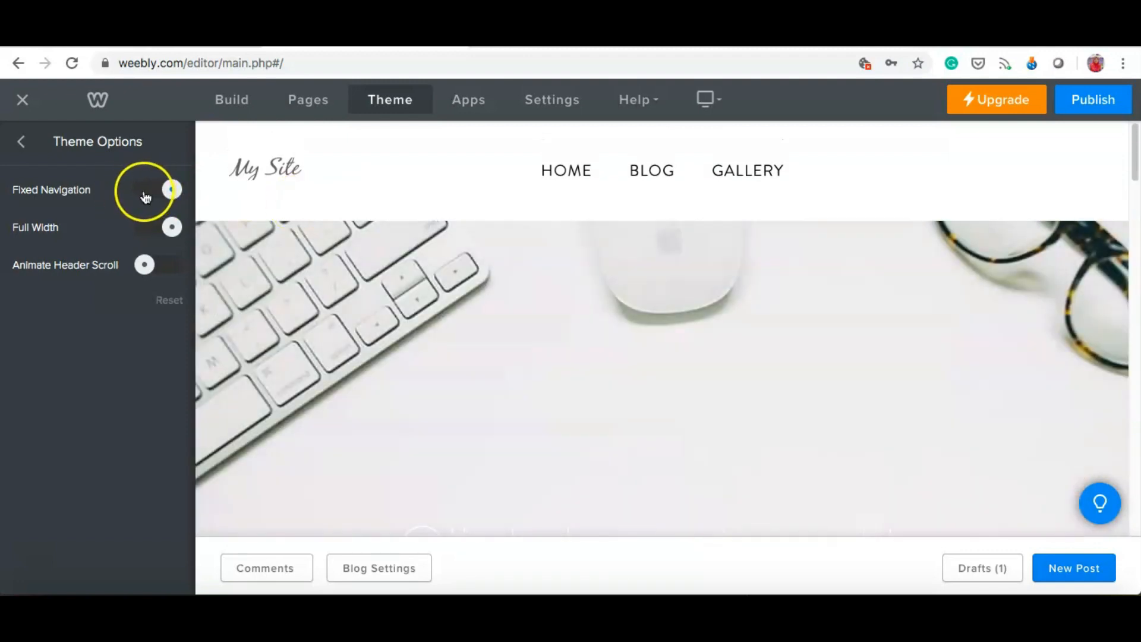
{"action": "left_click", "coordinate": [146, 194]}
{"action": "scroll", "coordinate": [420, 233], "scroll_direction": "down", "scroll_amount": 1}
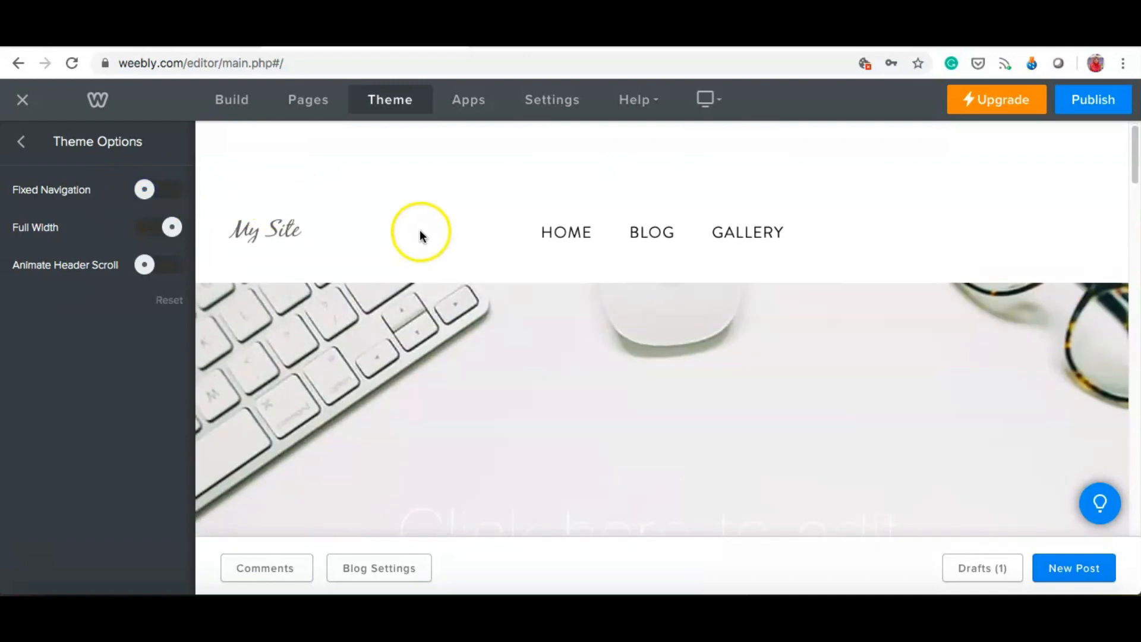
{"action": "left_click", "coordinate": [176, 191]}
{"action": "left_click", "coordinate": [247, 178]}
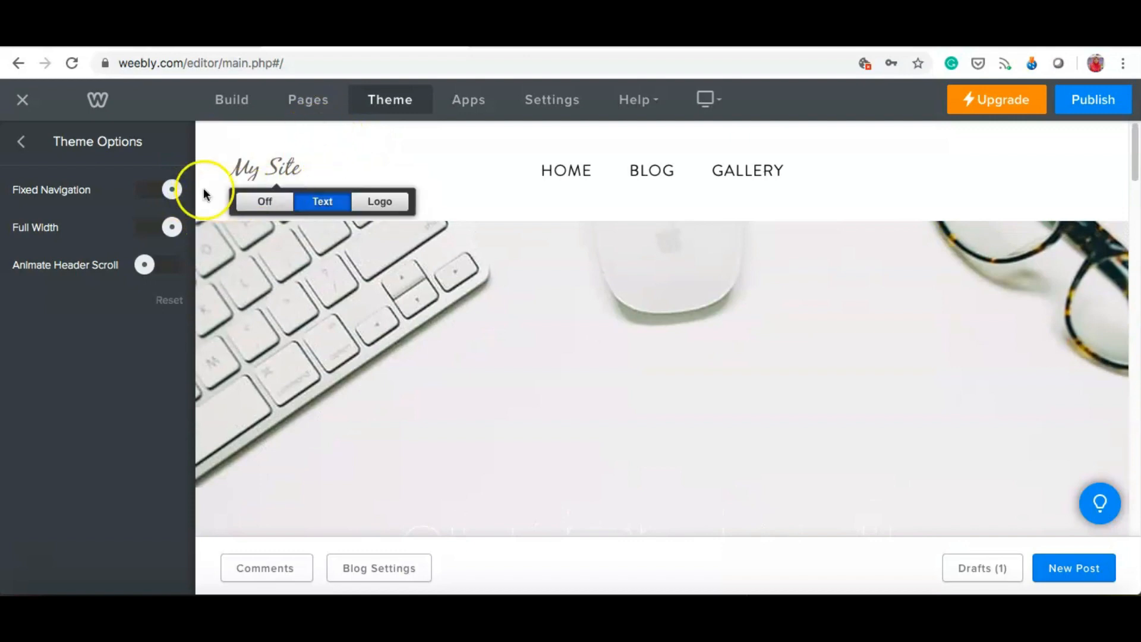
{"action": "left_click", "coordinate": [147, 191]}
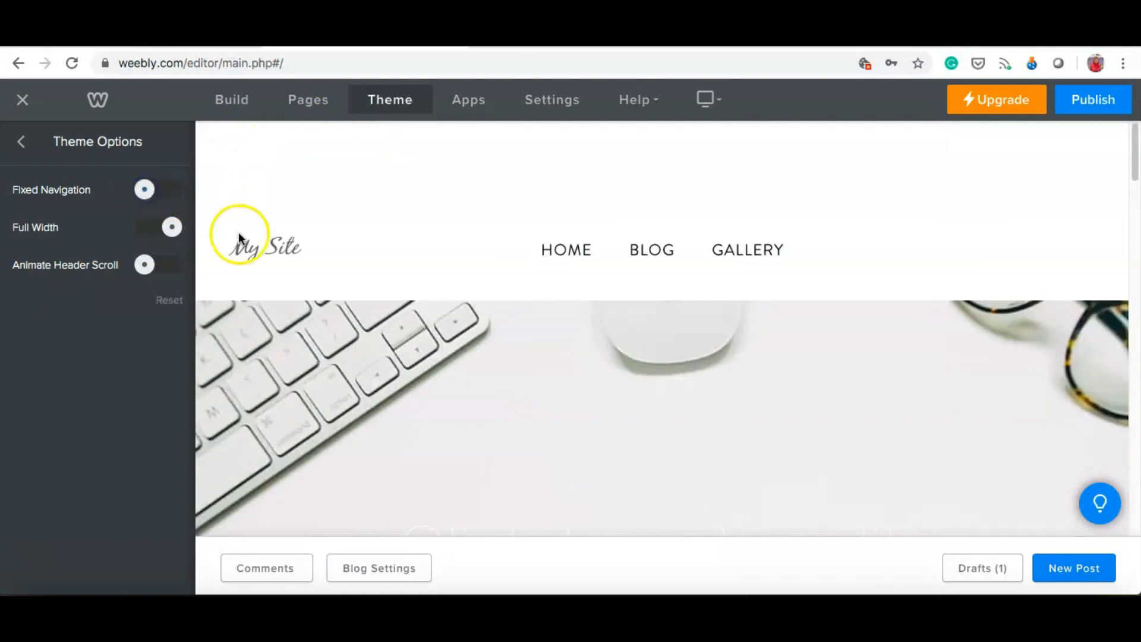
Step: Turn off the Full Width theme option, preview the Blog page and turn it back on
{"action": "left_click", "coordinate": [142, 232]}
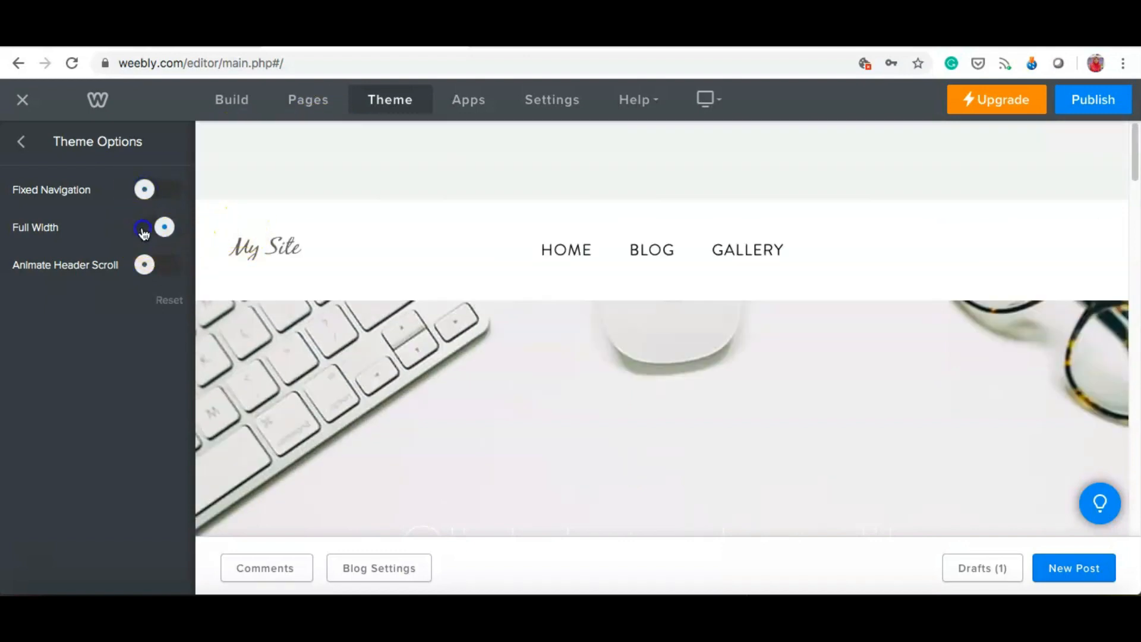
{"action": "left_click", "coordinate": [128, 232]}
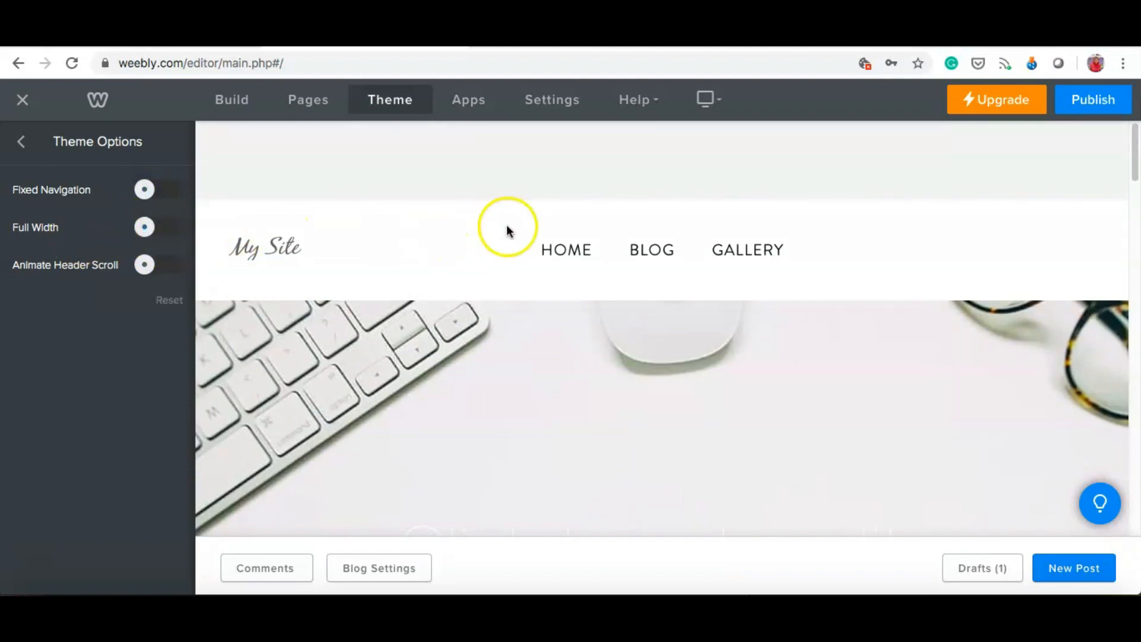
{"action": "scroll", "coordinate": [511, 229], "scroll_direction": "down", "scroll_amount": 5}
{"action": "left_click", "coordinate": [175, 226]}
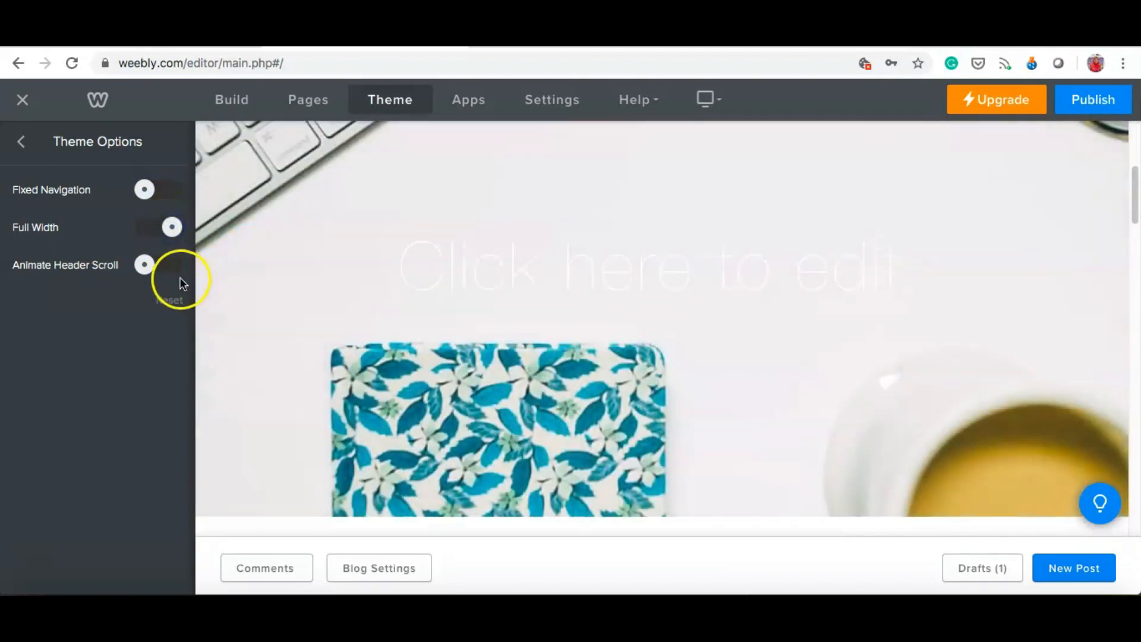
Step: Turn on Animate Header Scroll, preview its effect on the Blog page and turn it off again
{"action": "left_click", "coordinate": [178, 272]}
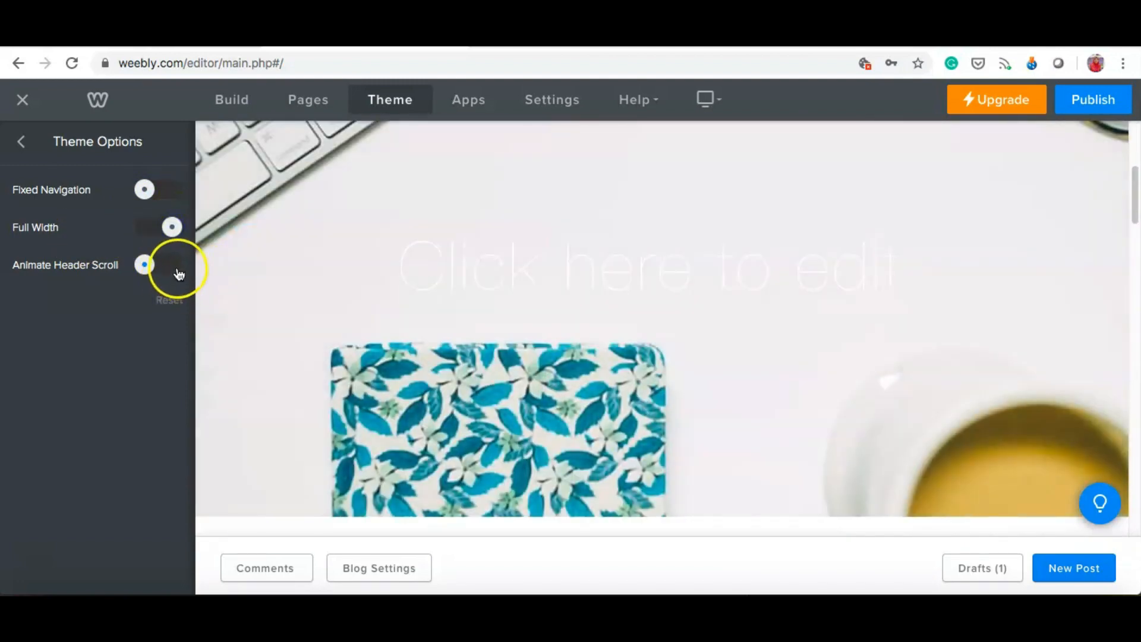
{"action": "left_click", "coordinate": [379, 273]}
{"action": "scroll", "coordinate": [381, 273], "scroll_direction": "down", "scroll_amount": 5}
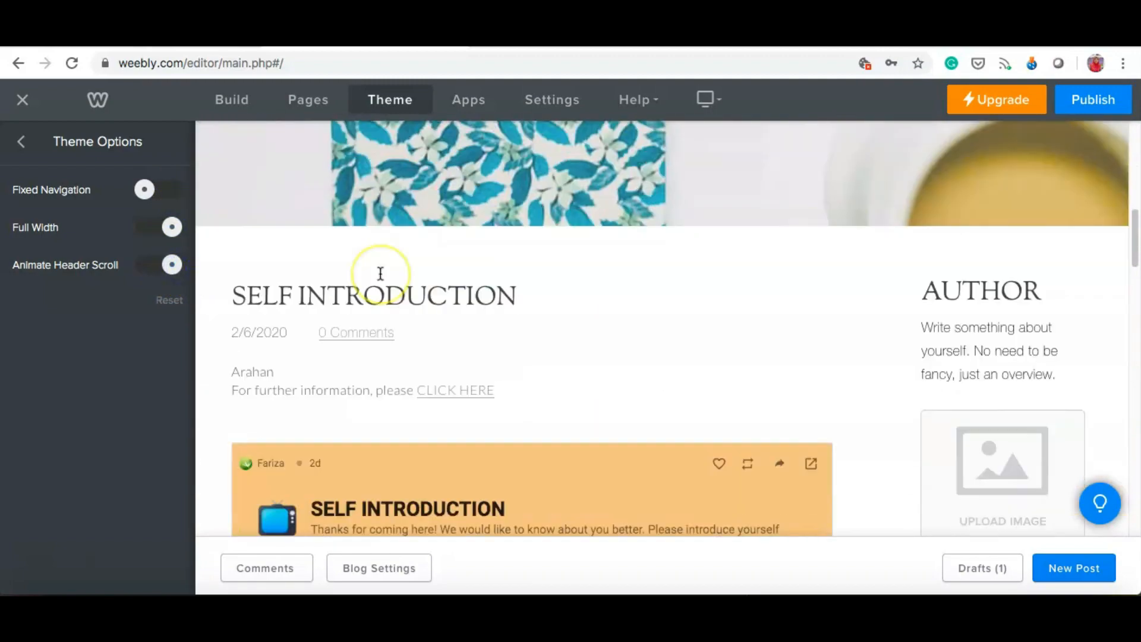
{"action": "scroll", "coordinate": [380, 274], "scroll_direction": "down", "scroll_amount": 3}
{"action": "left_click", "coordinate": [148, 265]}
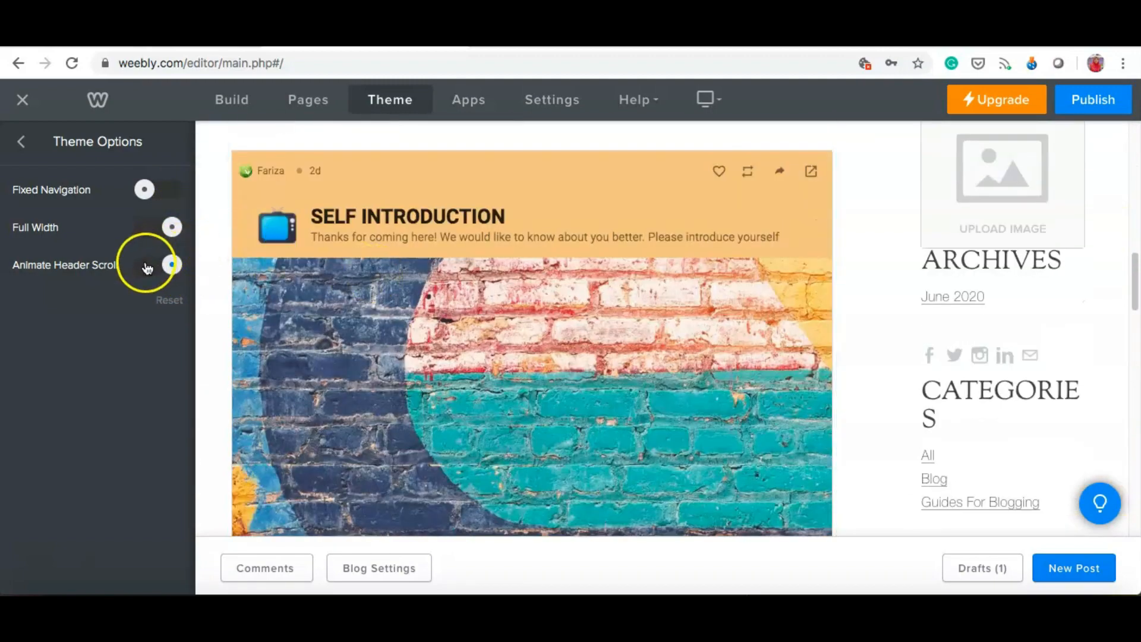
Step: Turn off Full Width in the theme options and return to the main theme settings
{"action": "left_click", "coordinate": [150, 232]}
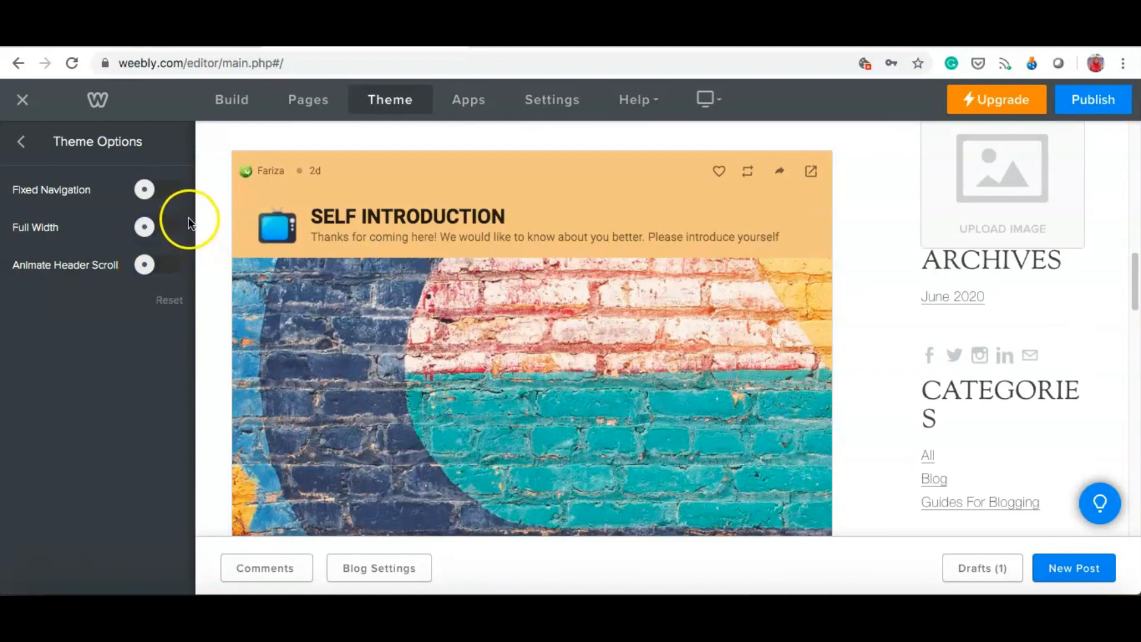
{"action": "left_click", "coordinate": [27, 143]}
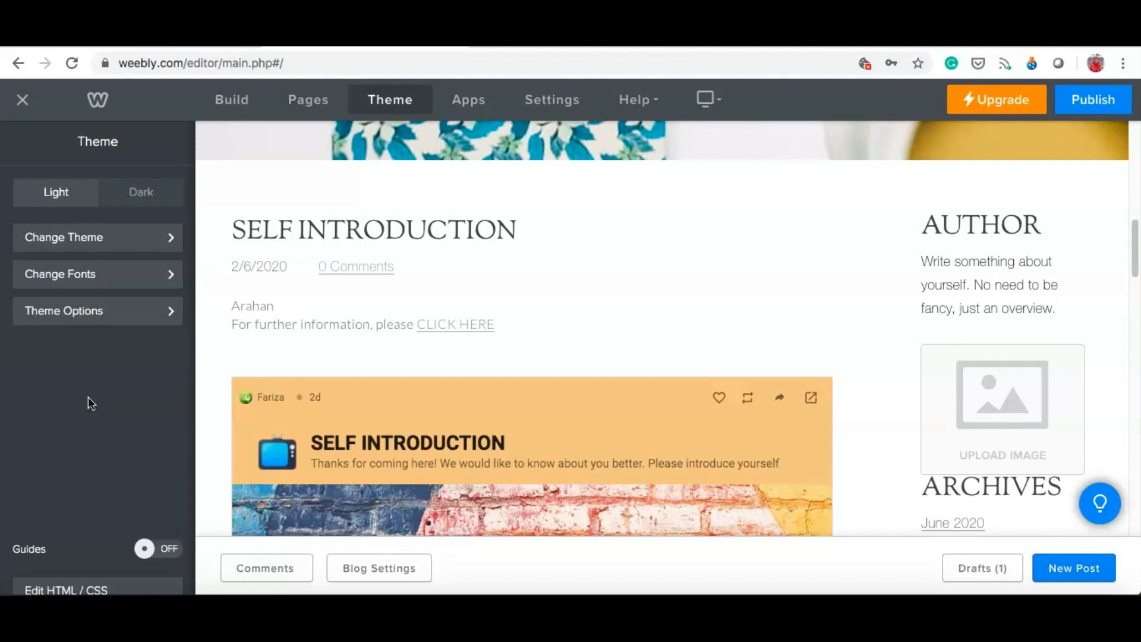
Step: Try the theme's Dark variant, look over the Blog page and switch back to Light
{"action": "left_click", "coordinate": [158, 197]}
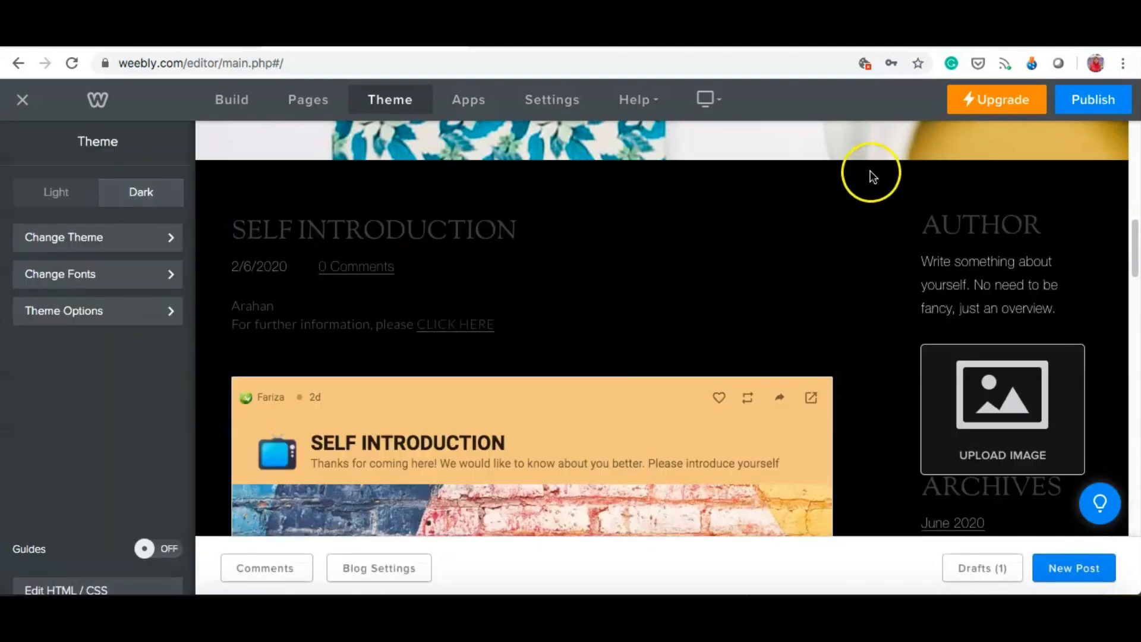
{"action": "scroll", "coordinate": [867, 407], "scroll_direction": "down", "scroll_amount": 10}
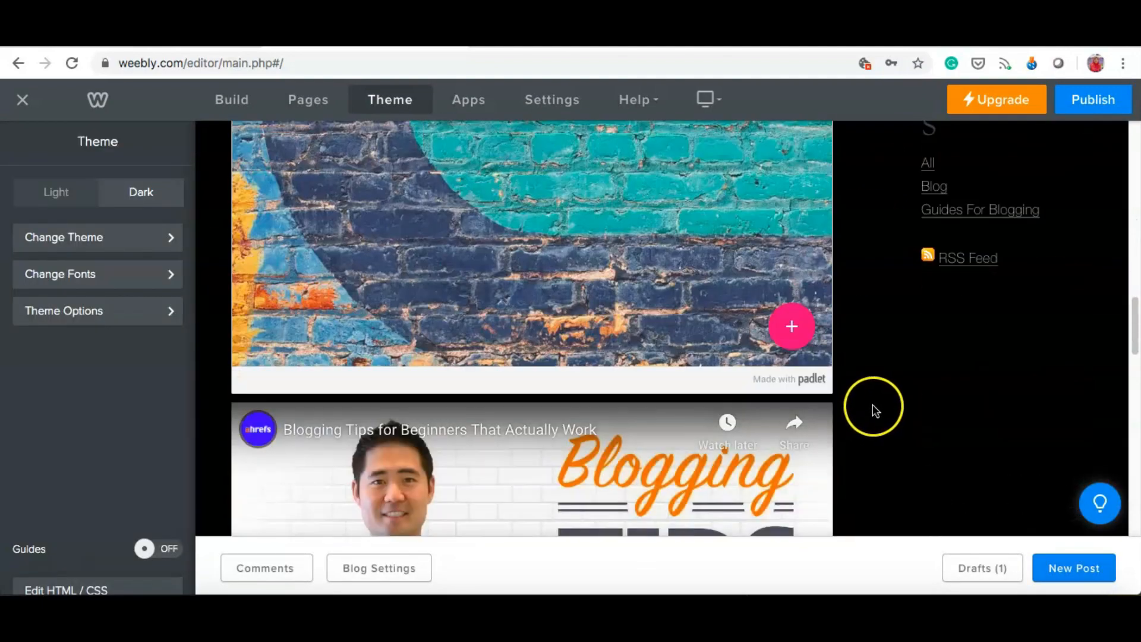
{"action": "scroll", "coordinate": [871, 402], "scroll_direction": "up", "scroll_amount": 15}
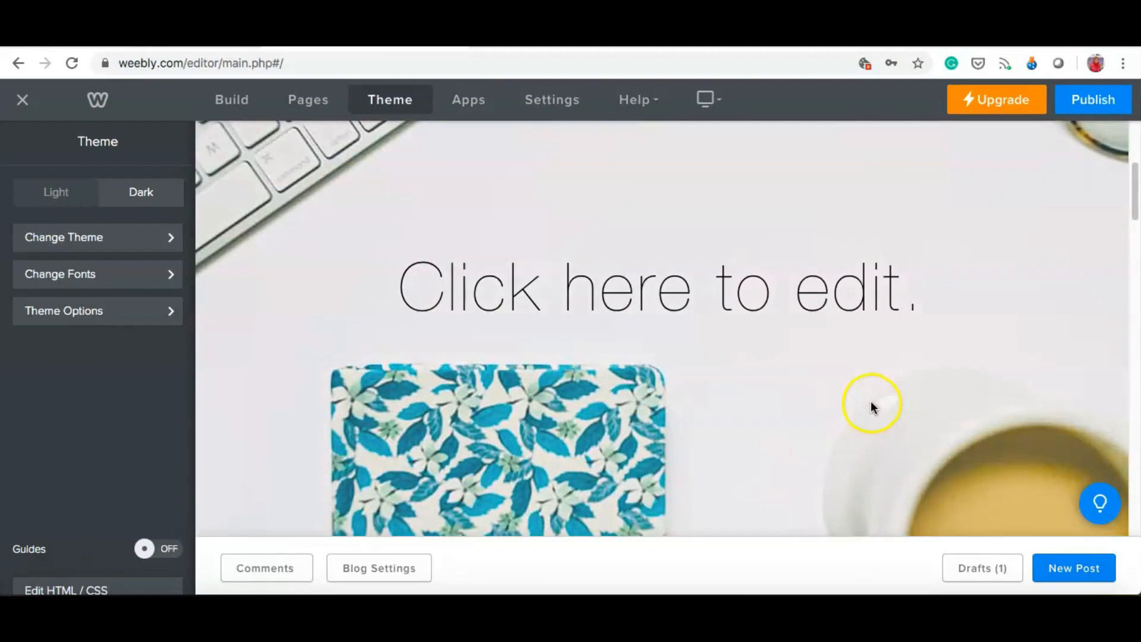
{"action": "scroll", "coordinate": [869, 402], "scroll_direction": "down", "scroll_amount": 8}
{"action": "scroll", "coordinate": [870, 402], "scroll_direction": "up", "scroll_amount": 3}
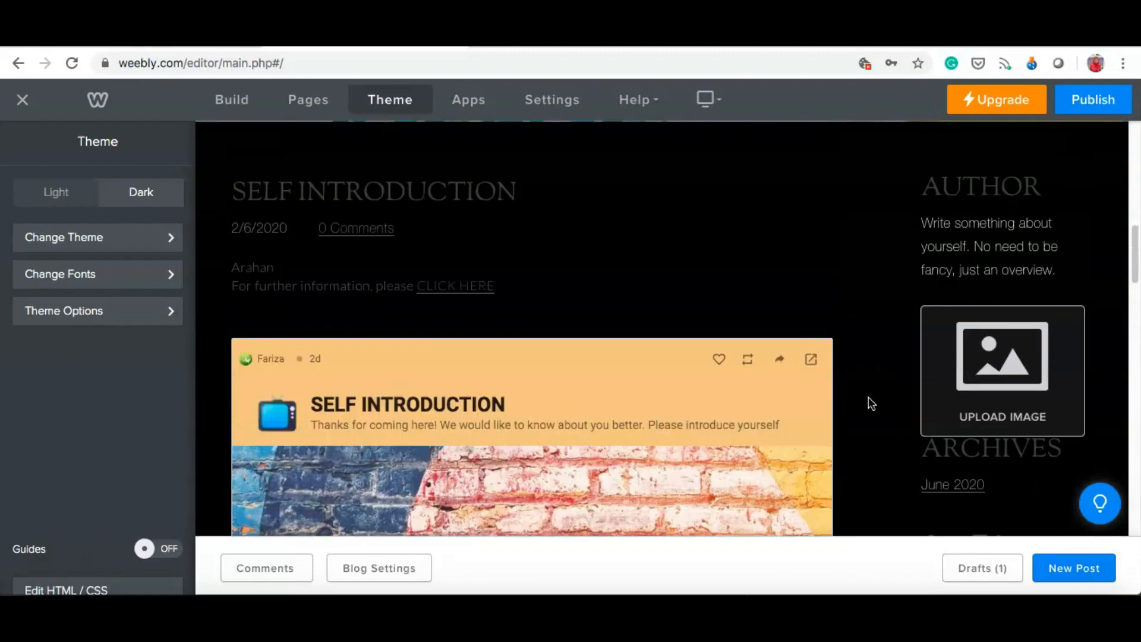
{"action": "left_click", "coordinate": [66, 196]}
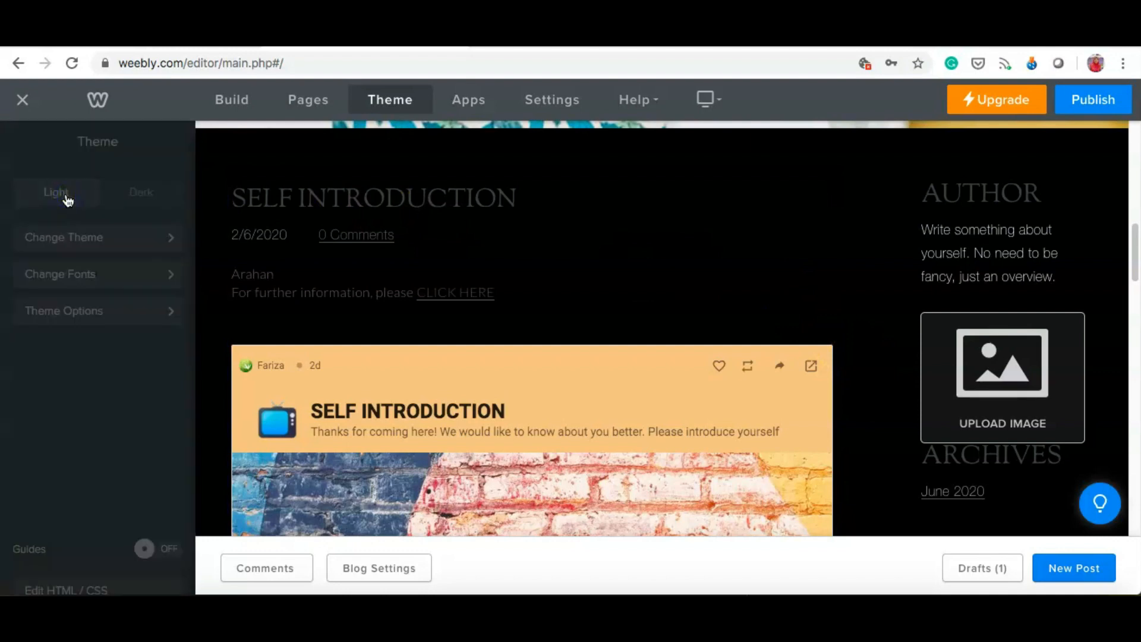
{"action": "left_click", "coordinate": [74, 197]}
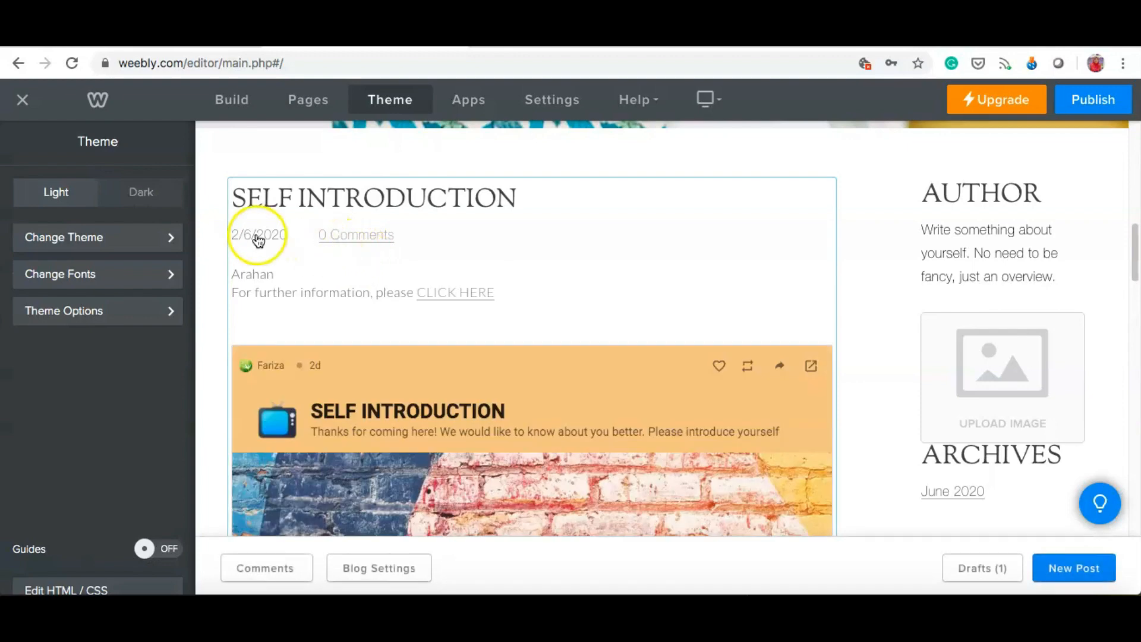
{"action": "scroll", "coordinate": [257, 238], "scroll_direction": "up", "scroll_amount": 1}
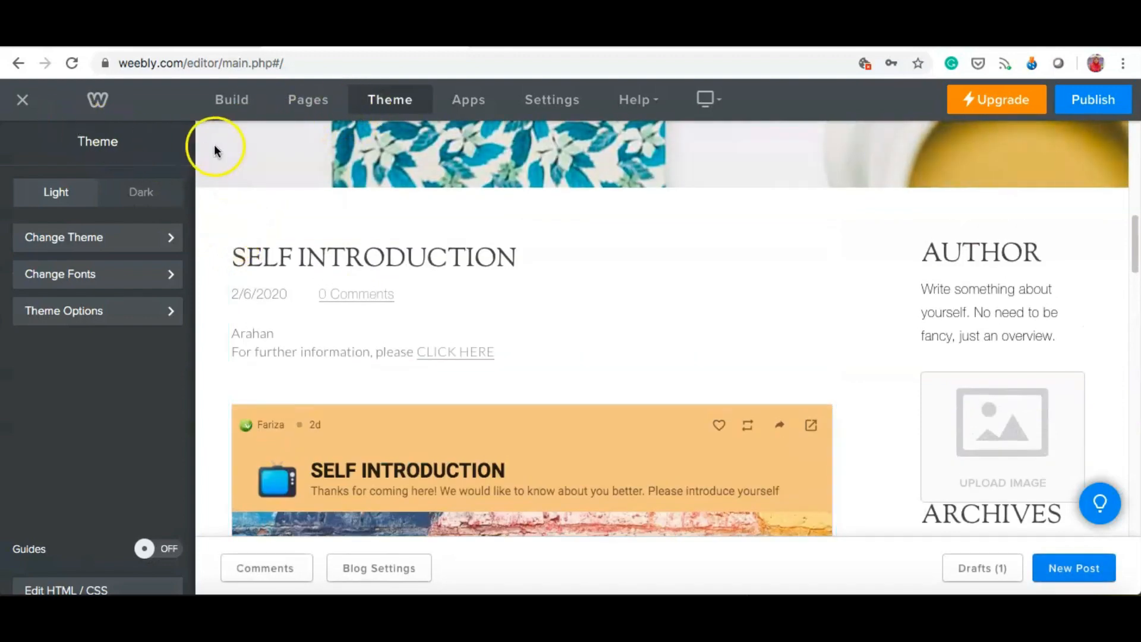
Step: Open the site's general settings, view the domain name selection for changing the site address and close it
{"action": "left_click", "coordinate": [550, 106]}
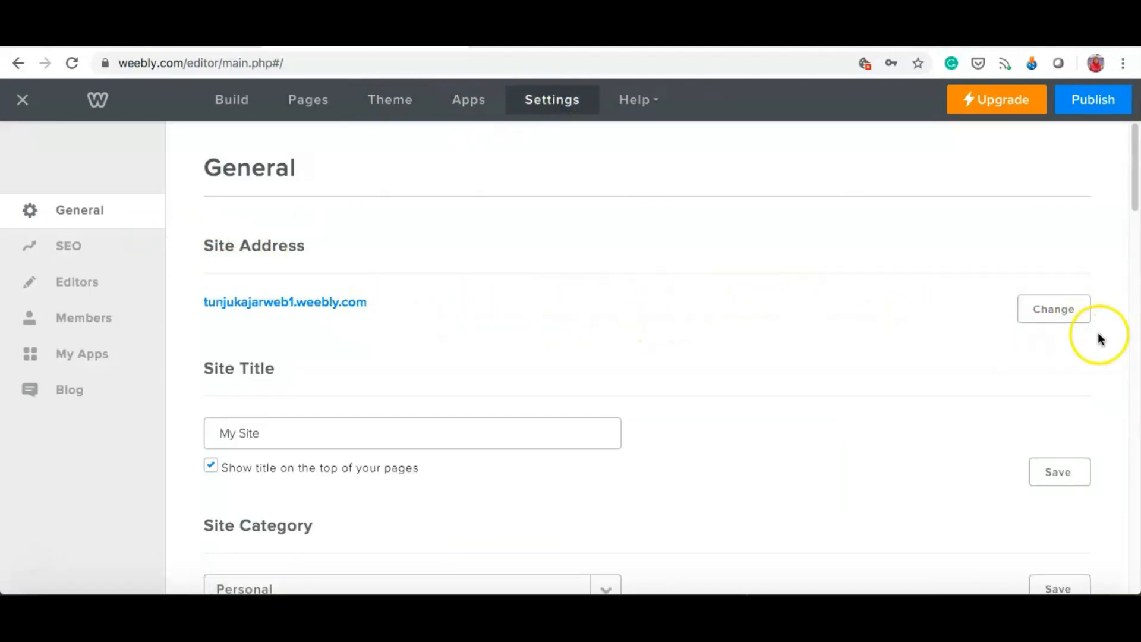
{"action": "left_click", "coordinate": [1072, 318]}
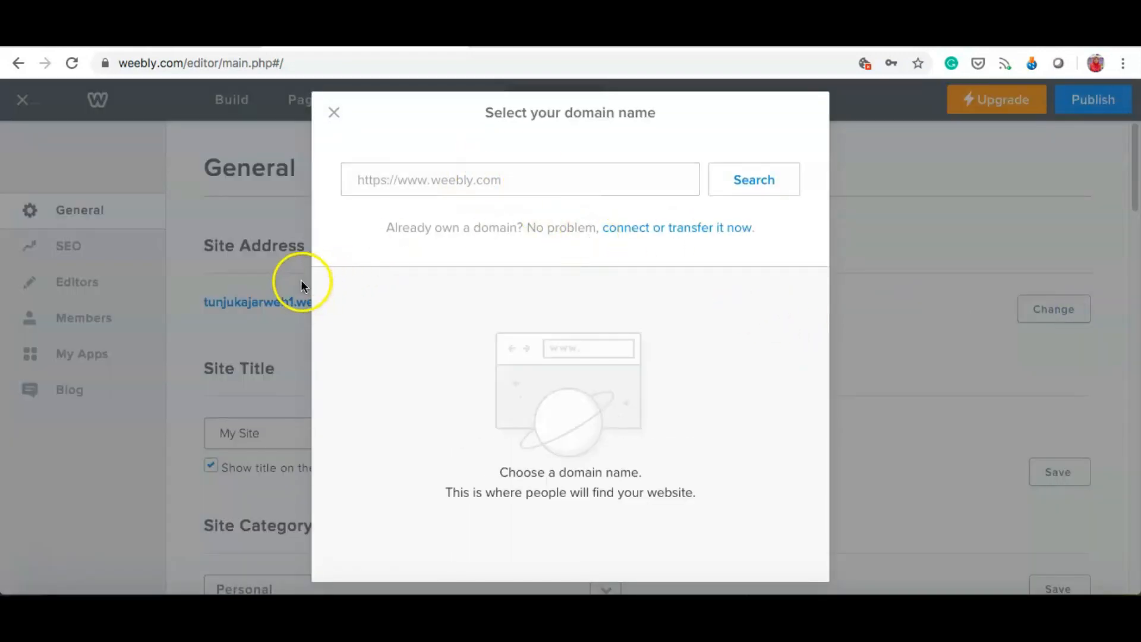
{"action": "left_click", "coordinate": [432, 179]}
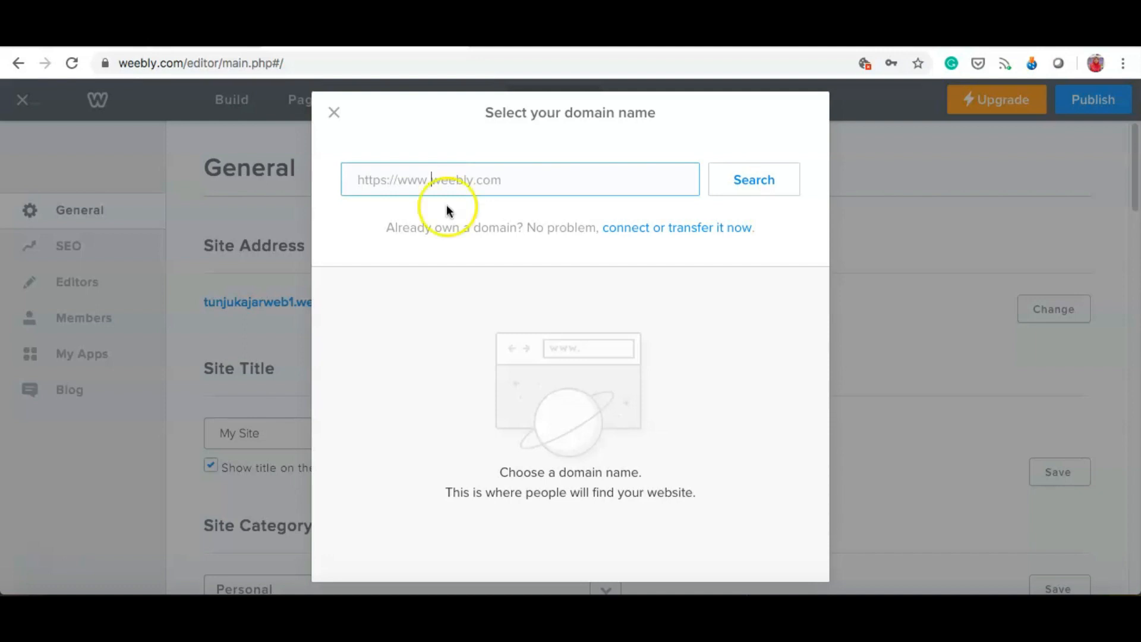
{"action": "left_click", "coordinate": [332, 111]}
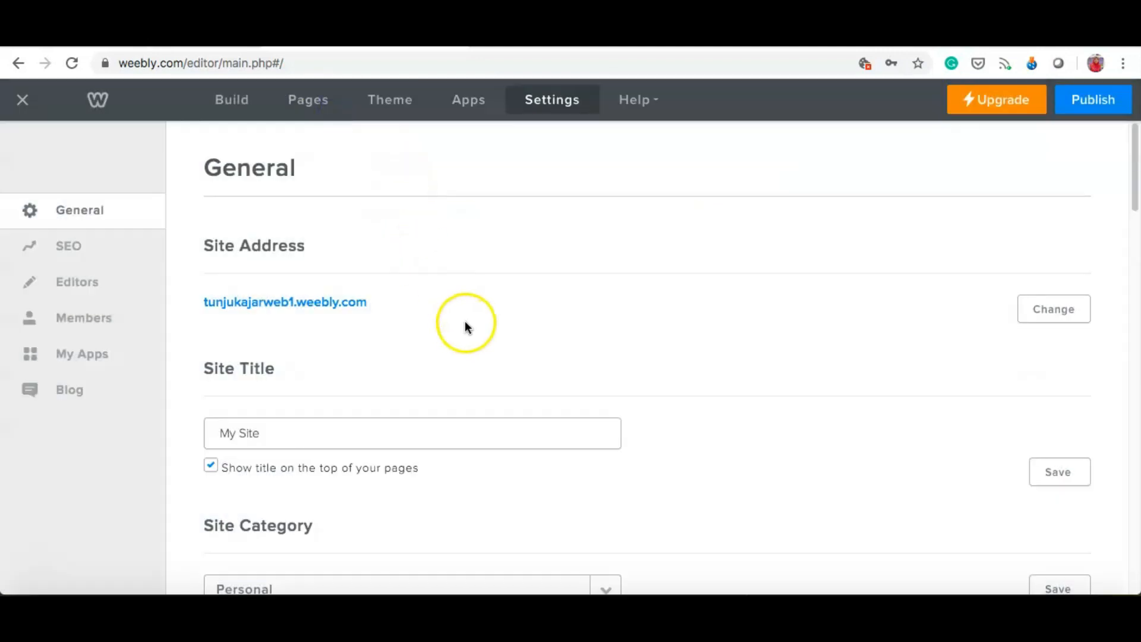
Step: Review the site title and category fields in the general settings, highlighting the site title text
{"action": "scroll", "coordinate": [459, 324], "scroll_direction": "down", "scroll_amount": 3}
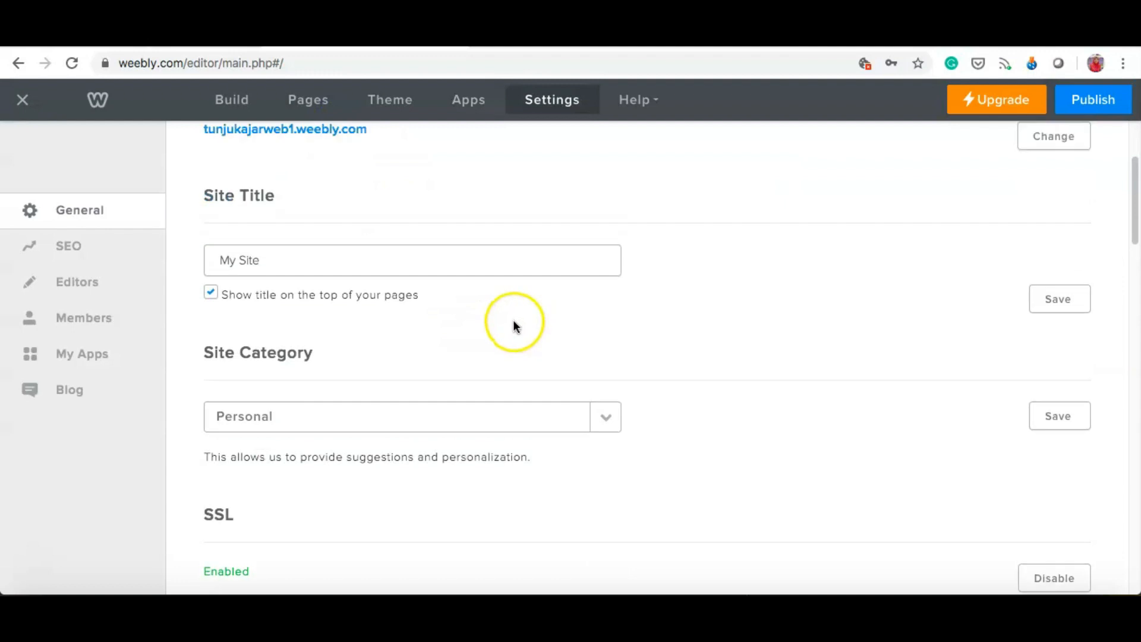
{"action": "scroll", "coordinate": [274, 335], "scroll_direction": "up", "scroll_amount": 1}
{"action": "left_click_drag", "start_coordinate": [257, 306], "coordinate": [219, 311]}
{"action": "scroll", "coordinate": [500, 331], "scroll_direction": "up", "scroll_amount": 3}
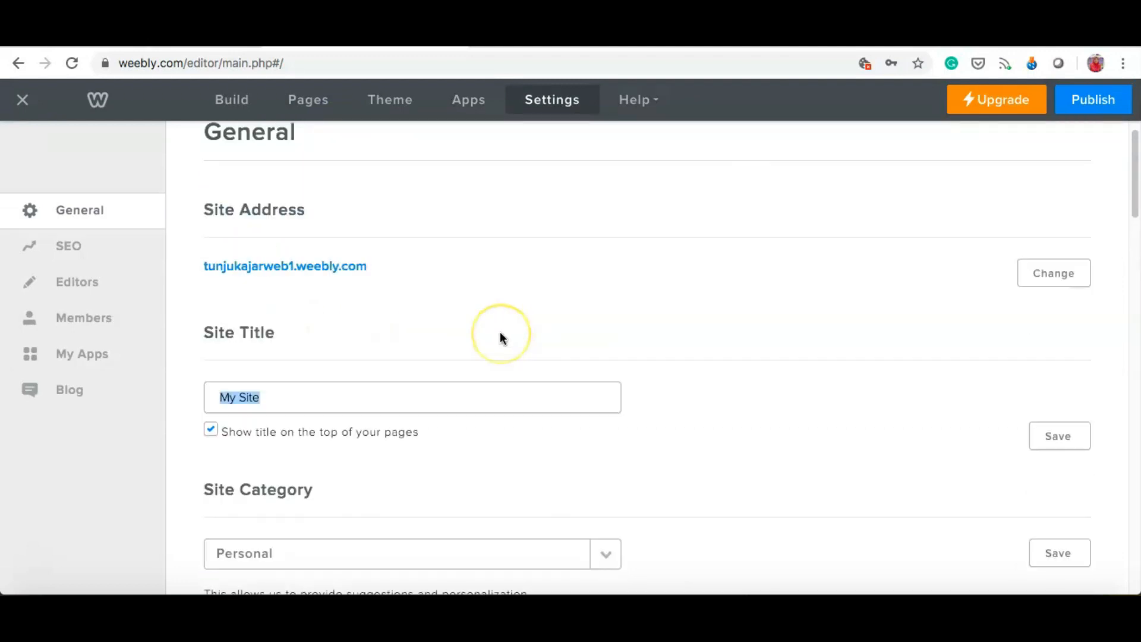
Step: Return to the page editor and check where the site title is displayed in the page header
{"action": "left_click", "coordinate": [232, 109]}
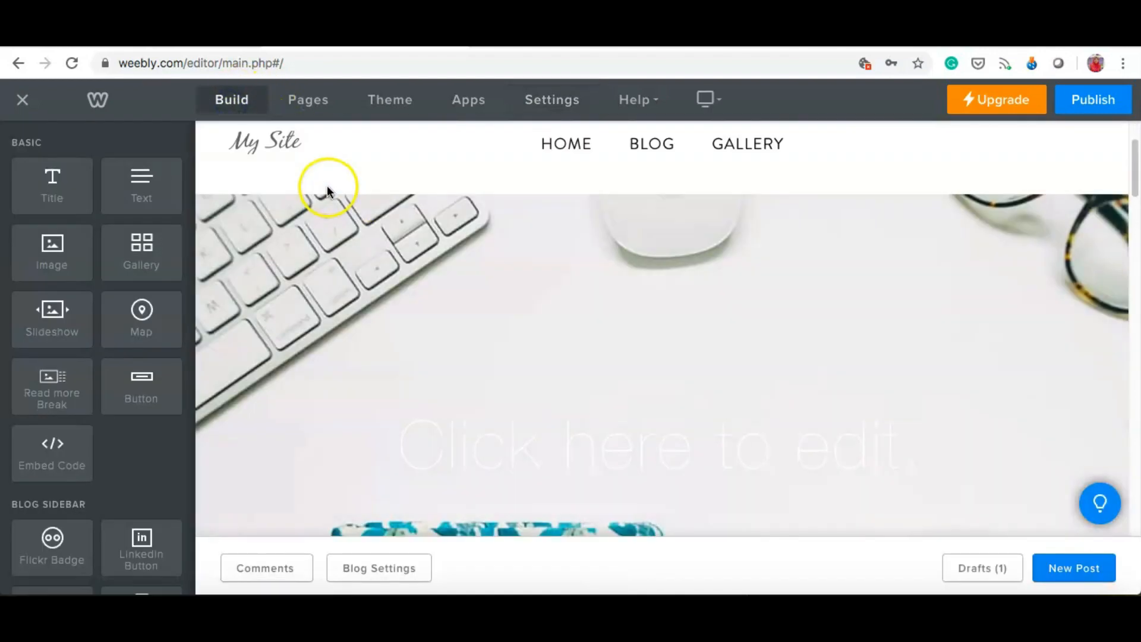
{"action": "scroll", "coordinate": [327, 191], "scroll_direction": "up", "scroll_amount": 2}
{"action": "mouse_move", "coordinate": [275, 248]}
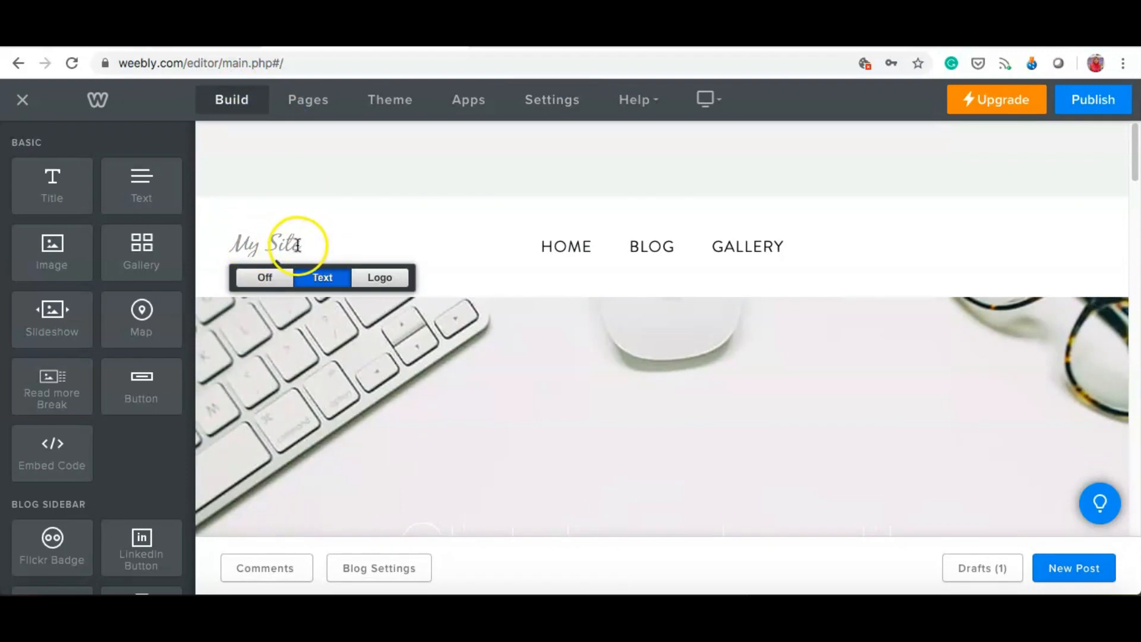
{"action": "scroll", "coordinate": [381, 249], "scroll_direction": "down", "scroll_amount": 2}
{"action": "scroll", "coordinate": [381, 249], "scroll_direction": "down", "scroll_amount": 1}
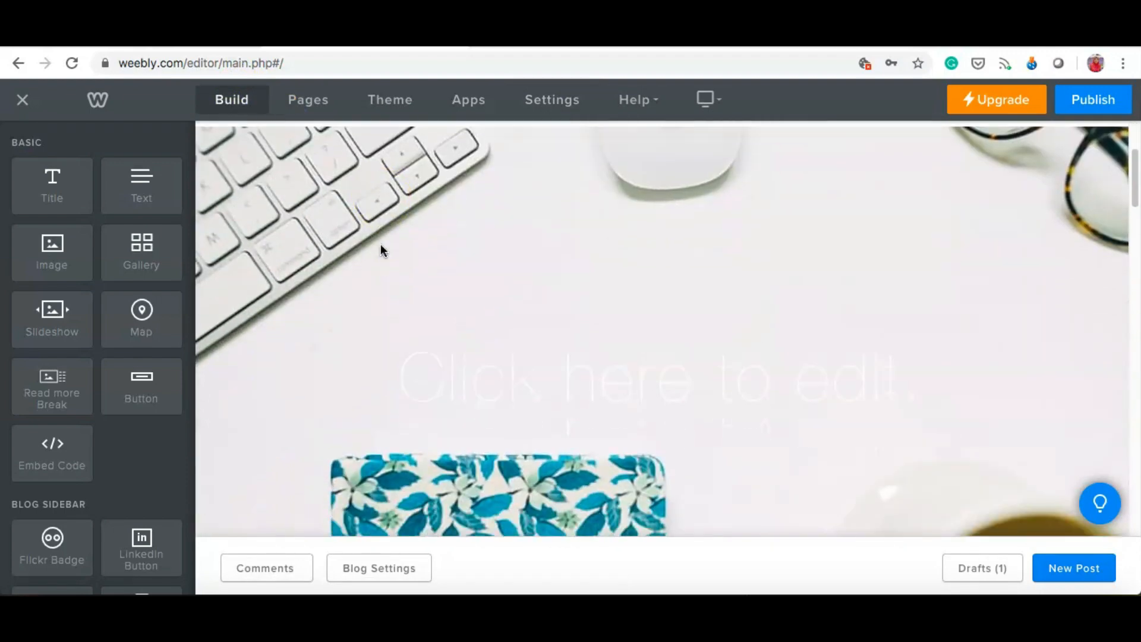
{"action": "scroll", "coordinate": [381, 248], "scroll_direction": "up", "scroll_amount": 3}
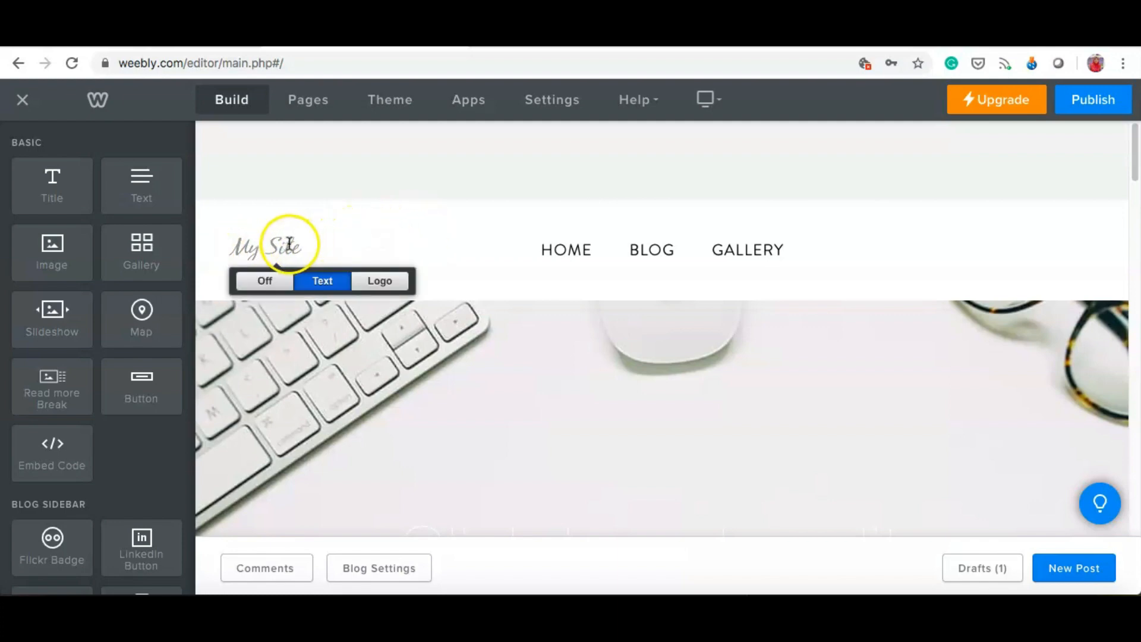
Step: Set the site title to "Tunjuk Ajar Web" in the general settings and save it
{"action": "left_click", "coordinate": [556, 104]}
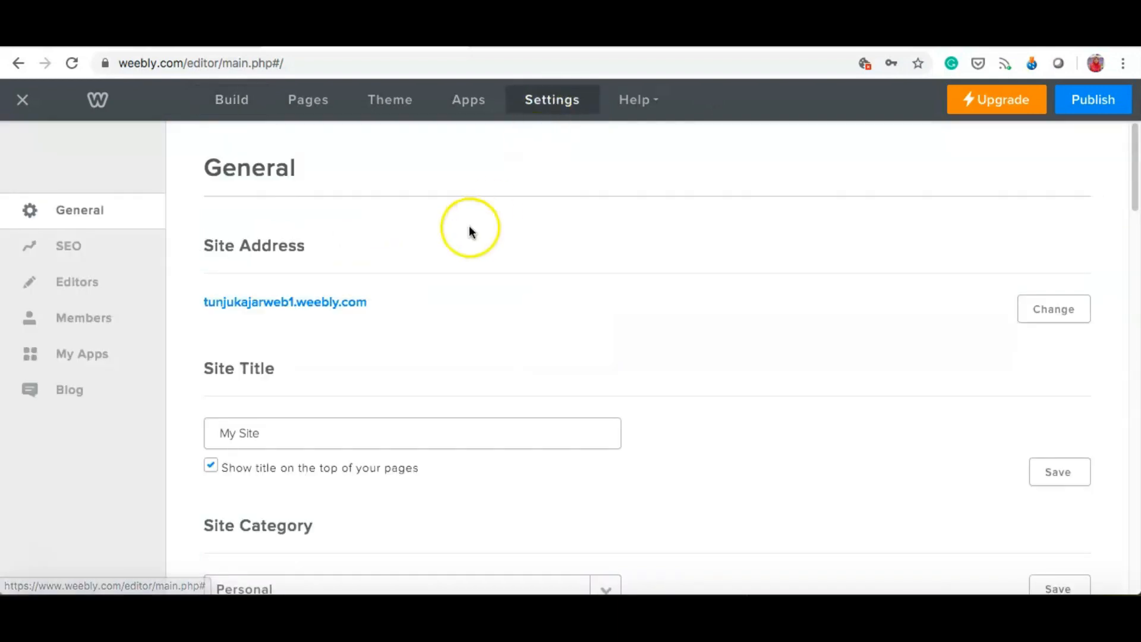
{"action": "scroll", "coordinate": [342, 363], "scroll_direction": "down", "scroll_amount": 1}
{"action": "left_click_drag", "start_coordinate": [351, 376], "coordinate": [221, 376]}
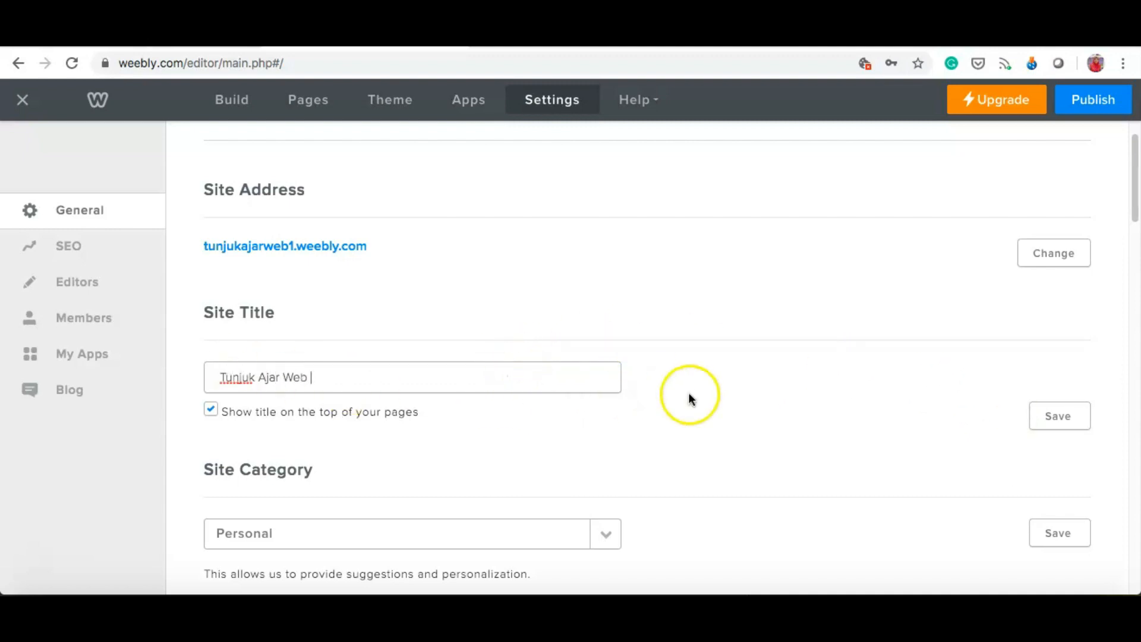
{"action": "left_click", "coordinate": [1061, 418]}
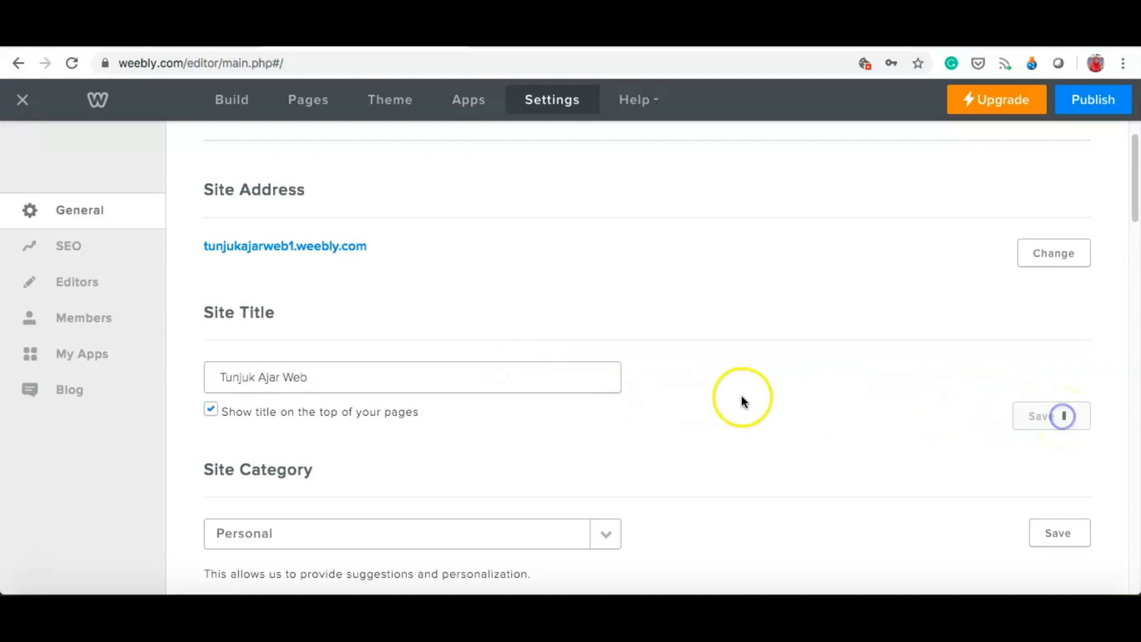
Step: Return to the page editor and inspect the updated site title and its display options in the page header
{"action": "scroll", "coordinate": [740, 394], "scroll_direction": "down", "scroll_amount": 1}
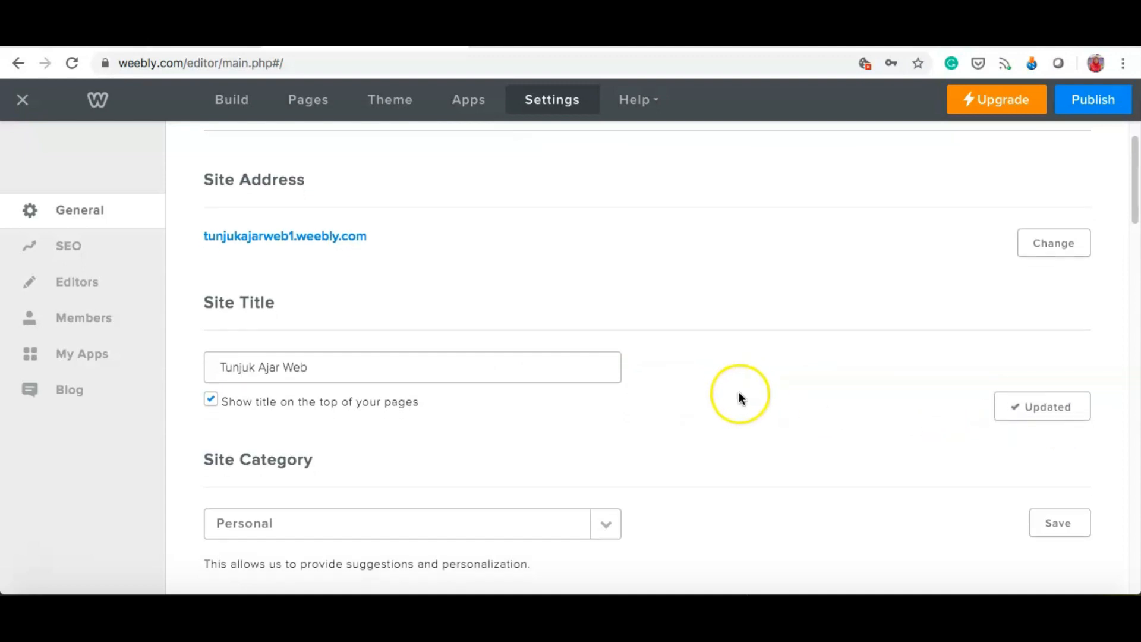
{"action": "scroll", "coordinate": [740, 389], "scroll_direction": "up", "scroll_amount": 1}
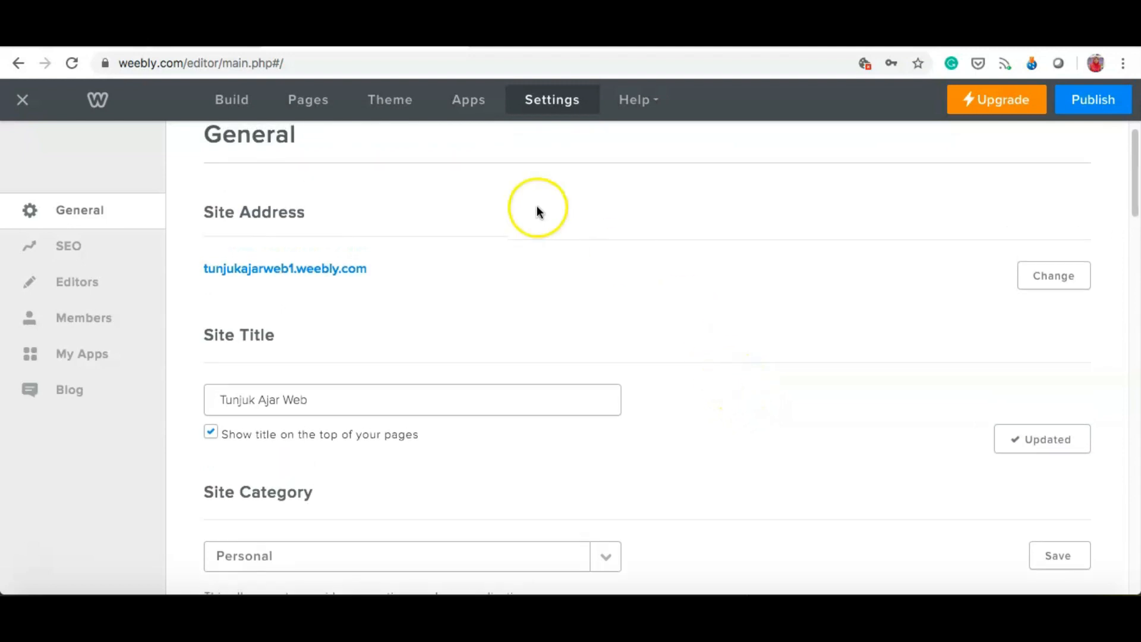
{"action": "left_click", "coordinate": [225, 102]}
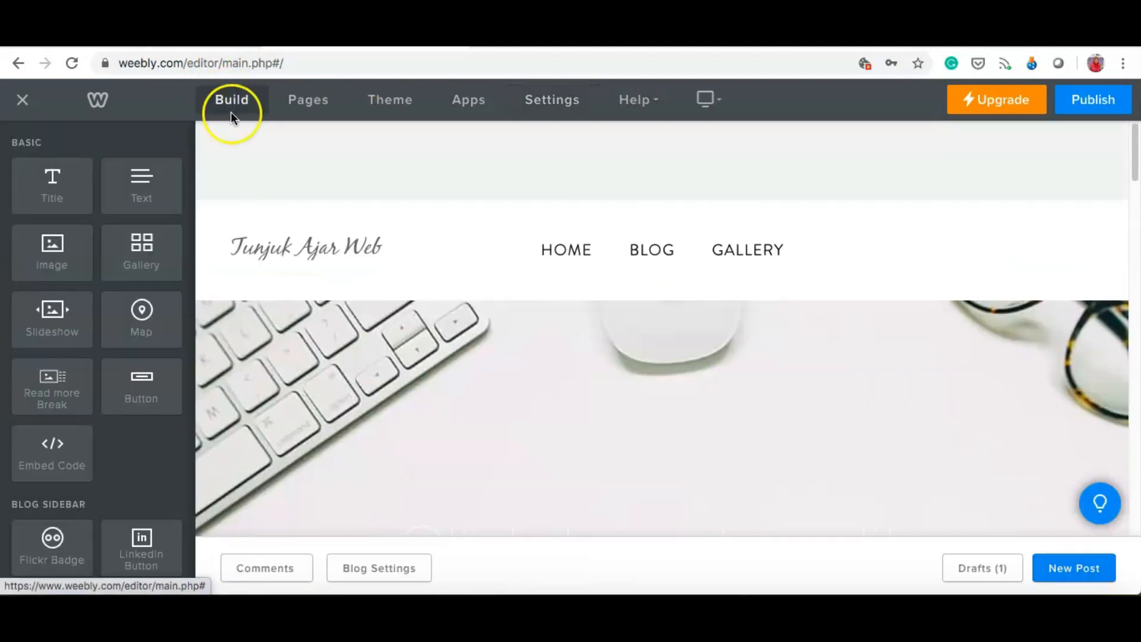
{"action": "left_click", "coordinate": [595, 289]}
{"action": "left_click", "coordinate": [300, 255]}
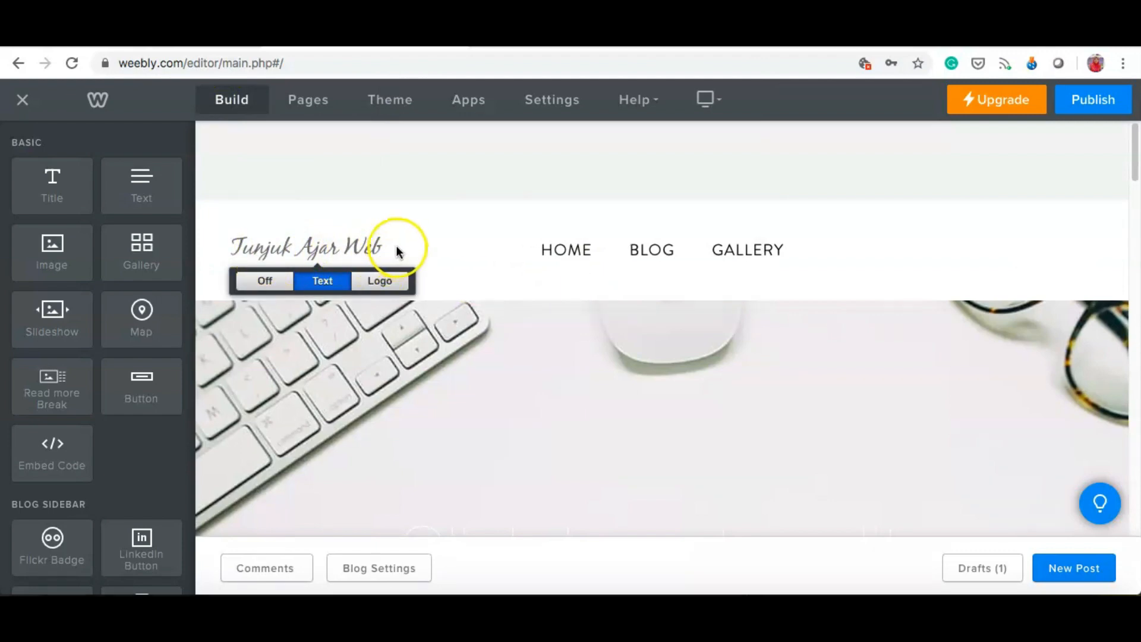
Step: Choose Personal as the site category in the general settings and save it
{"action": "left_click", "coordinate": [553, 101]}
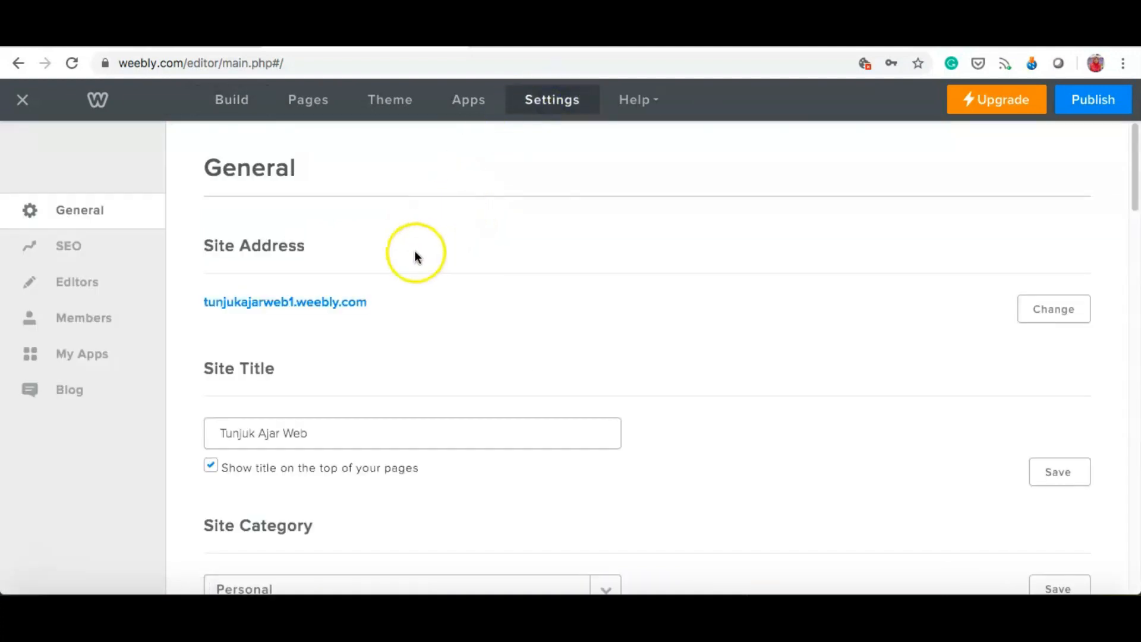
{"action": "scroll", "coordinate": [461, 312], "scroll_direction": "down", "scroll_amount": 4}
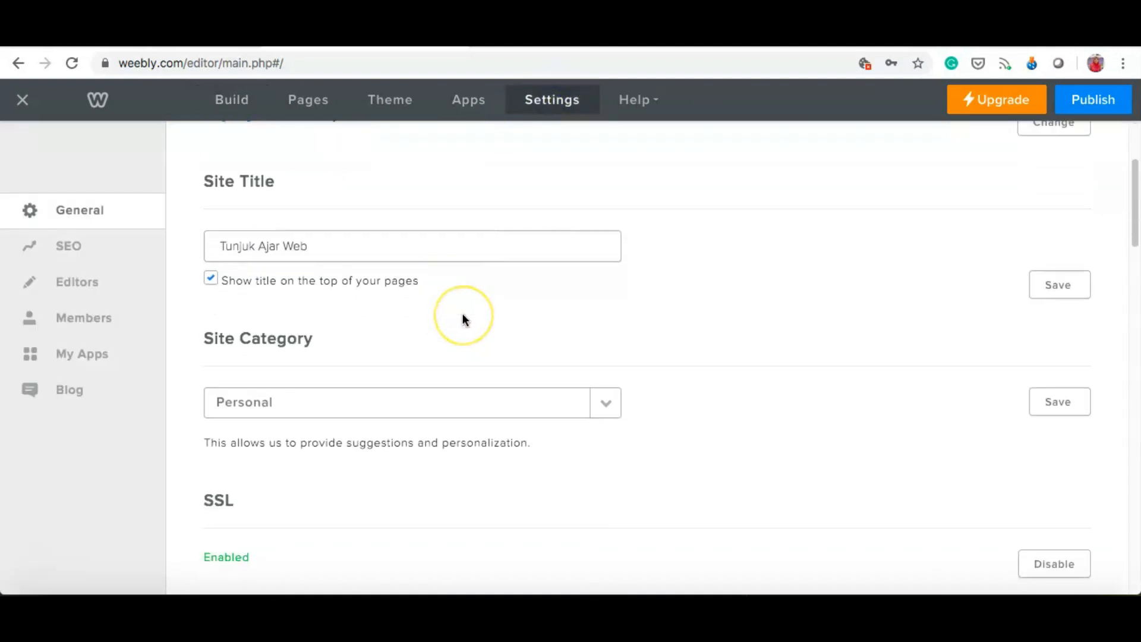
{"action": "scroll", "coordinate": [461, 320], "scroll_direction": "down", "scroll_amount": 1}
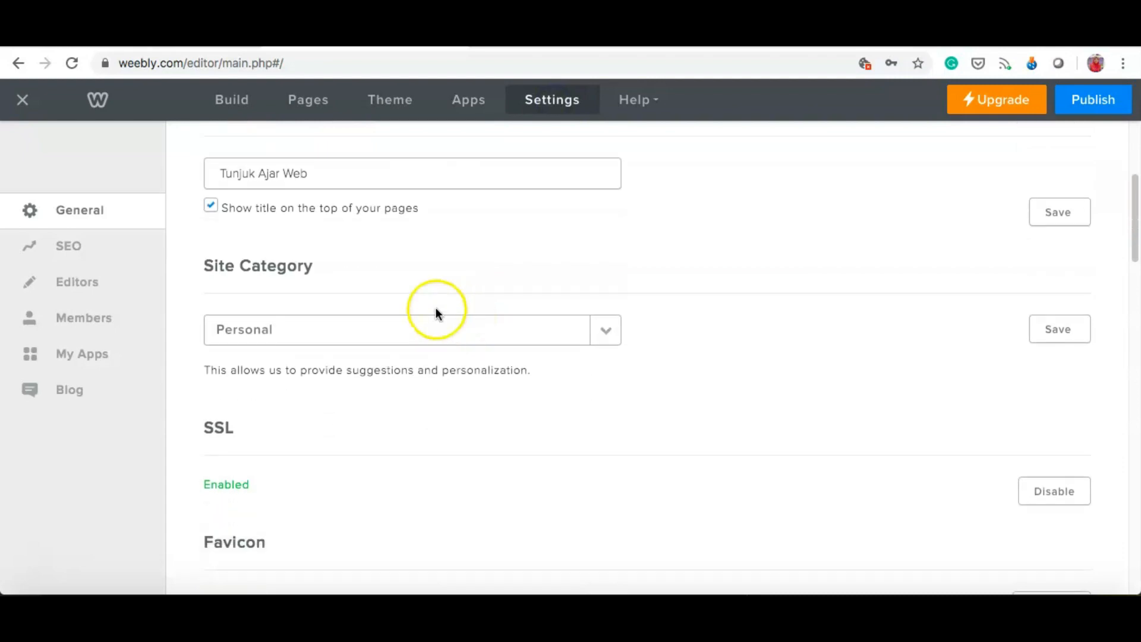
{"action": "left_click", "coordinate": [607, 330]}
{"action": "scroll", "coordinate": [632, 350], "scroll_direction": "down", "scroll_amount": 2}
{"action": "scroll", "coordinate": [470, 332], "scroll_direction": "down", "scroll_amount": 1}
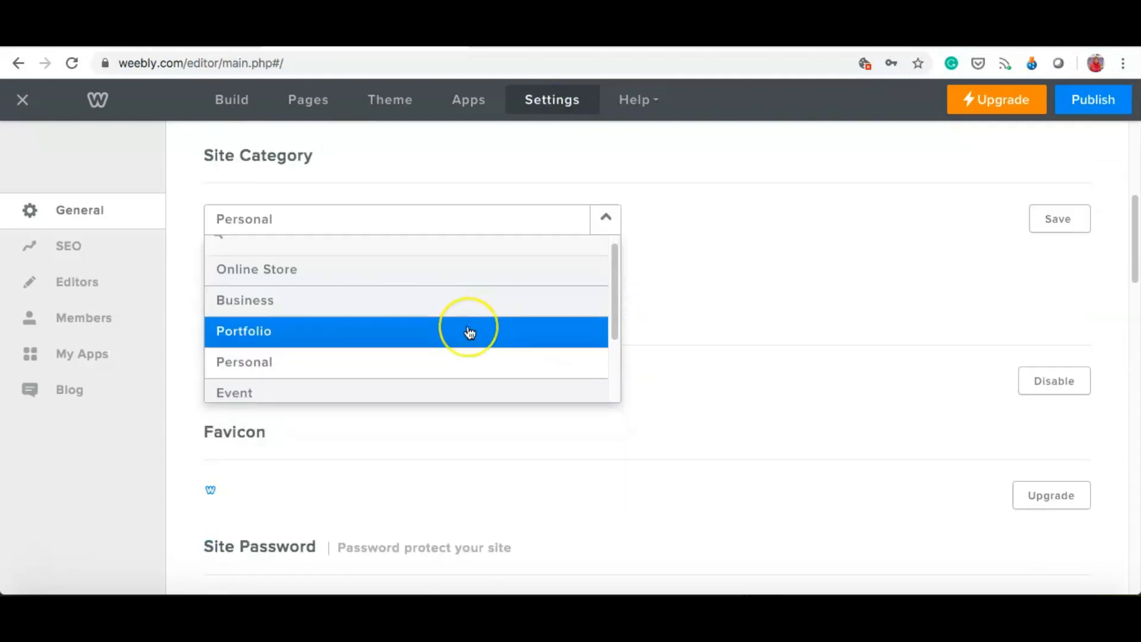
{"action": "scroll", "coordinate": [467, 328], "scroll_direction": "down", "scroll_amount": 1}
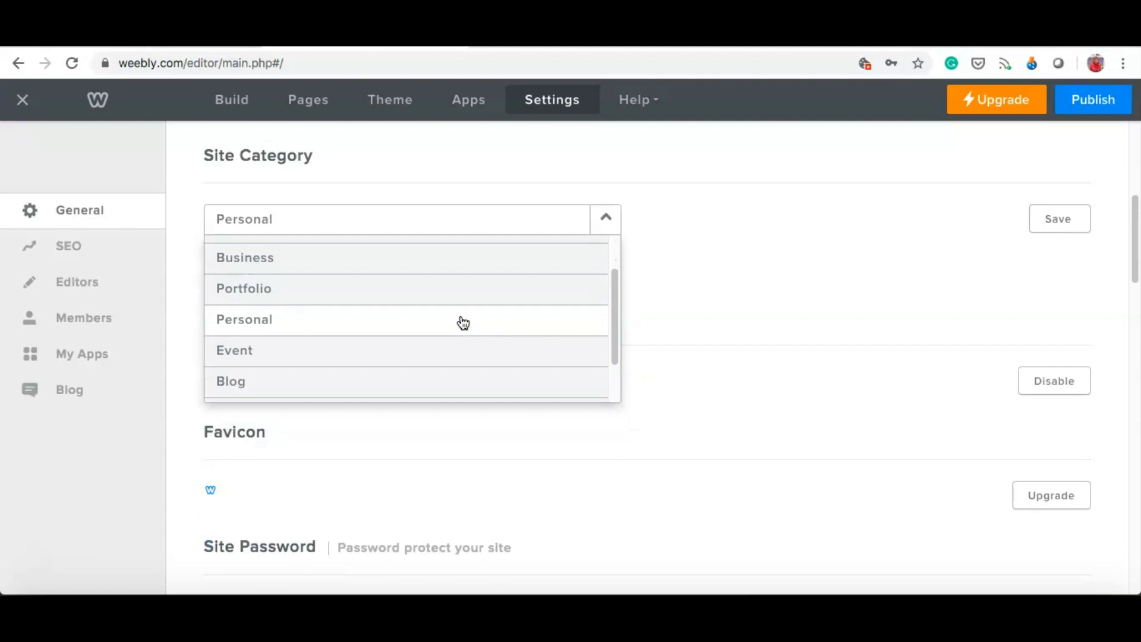
{"action": "left_click", "coordinate": [463, 321]}
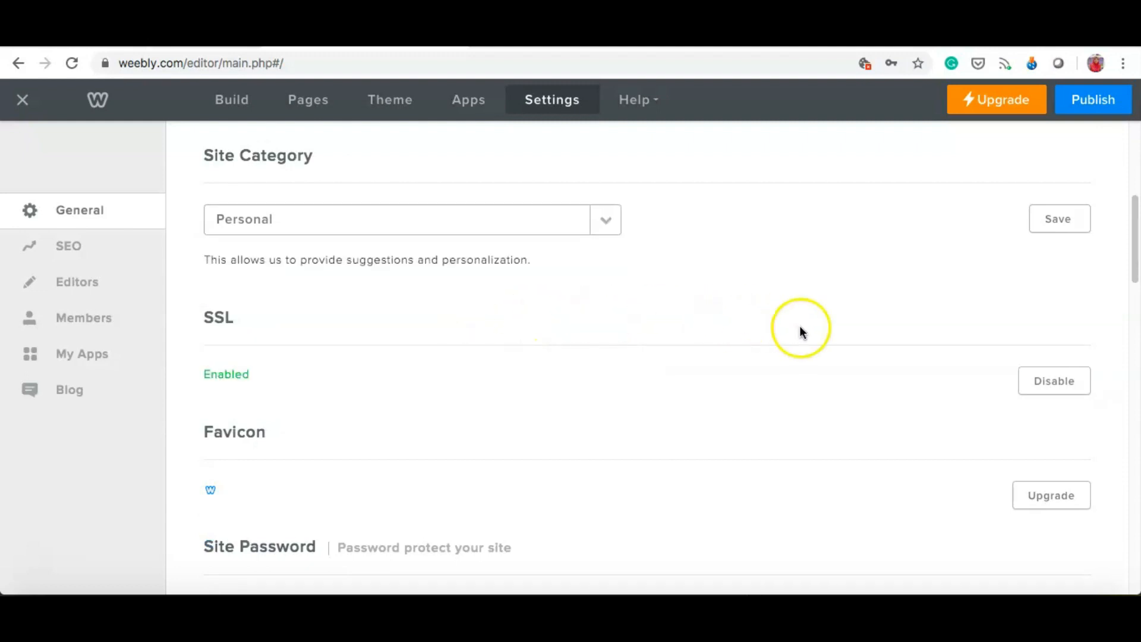
{"action": "left_click", "coordinate": [1046, 224]}
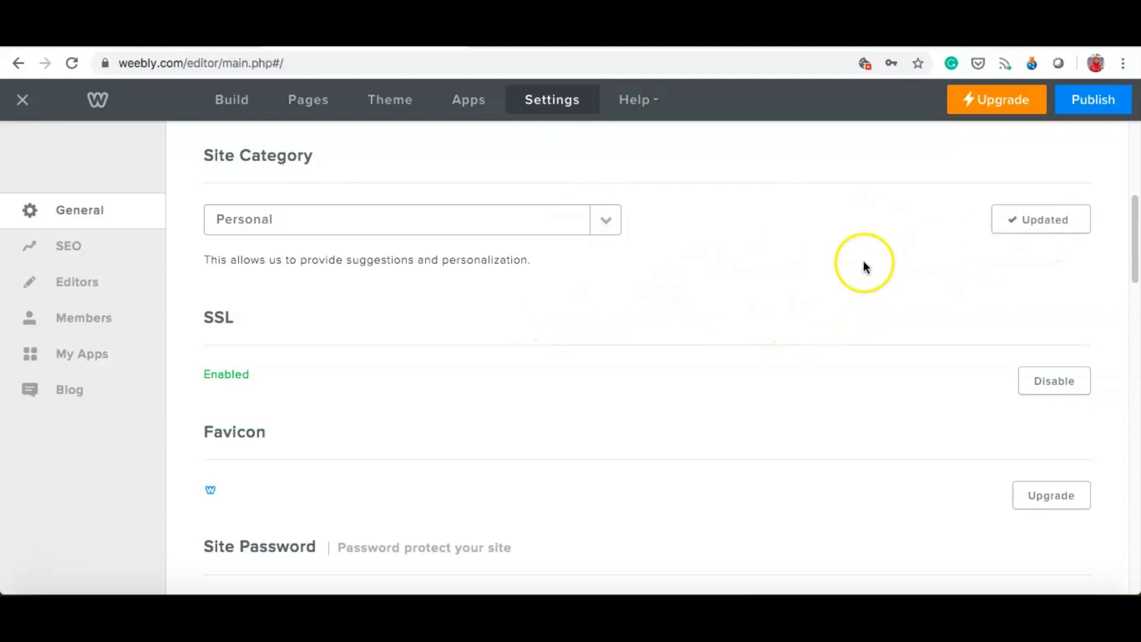
Step: Review the SSL, favicon, site password, navigation, archive and site formatting sections of the general settings
{"action": "scroll", "coordinate": [768, 258], "scroll_direction": "down", "scroll_amount": 2}
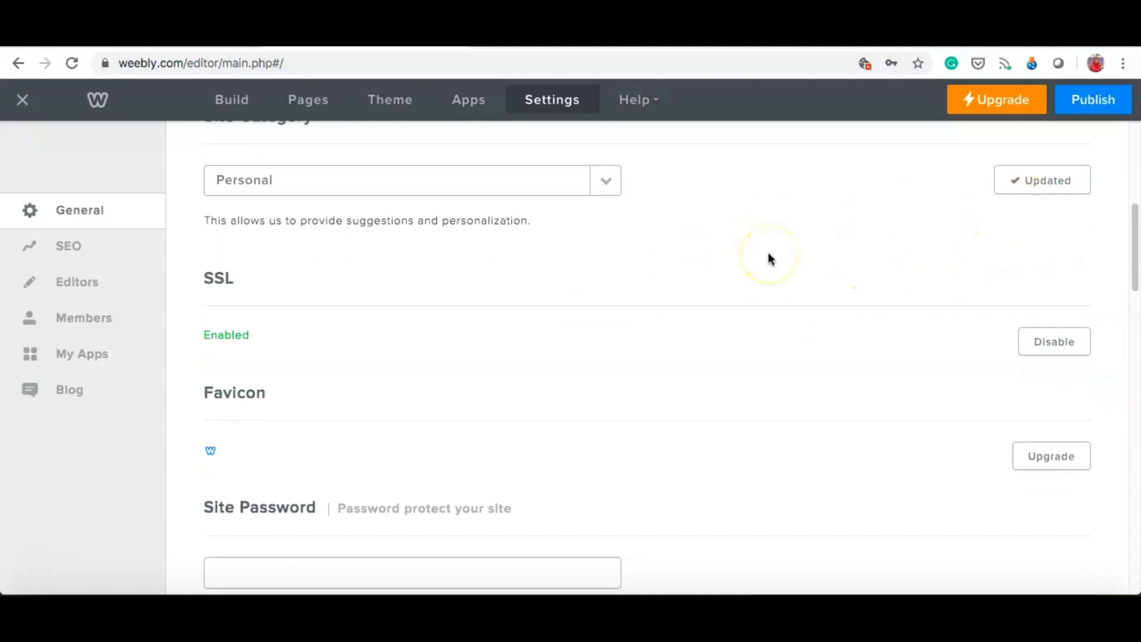
{"action": "scroll", "coordinate": [768, 258], "scroll_direction": "down", "scroll_amount": 1}
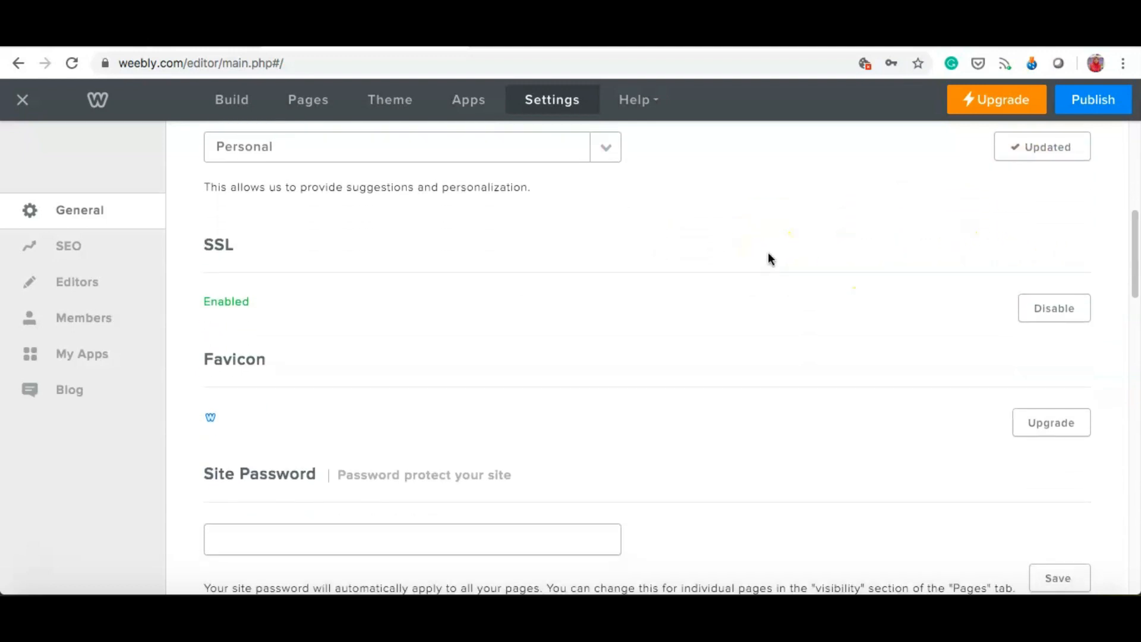
{"action": "scroll", "coordinate": [768, 252], "scroll_direction": "down", "scroll_amount": 2}
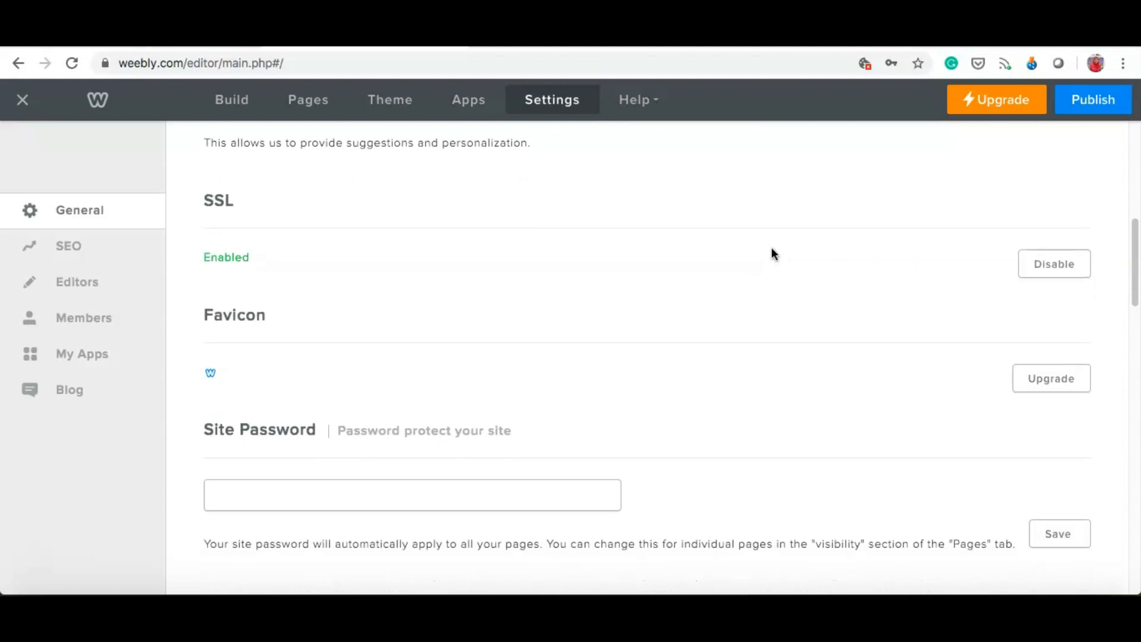
{"action": "left_click", "coordinate": [769, 251]}
{"action": "scroll", "coordinate": [769, 251], "scroll_direction": "down", "scroll_amount": 1}
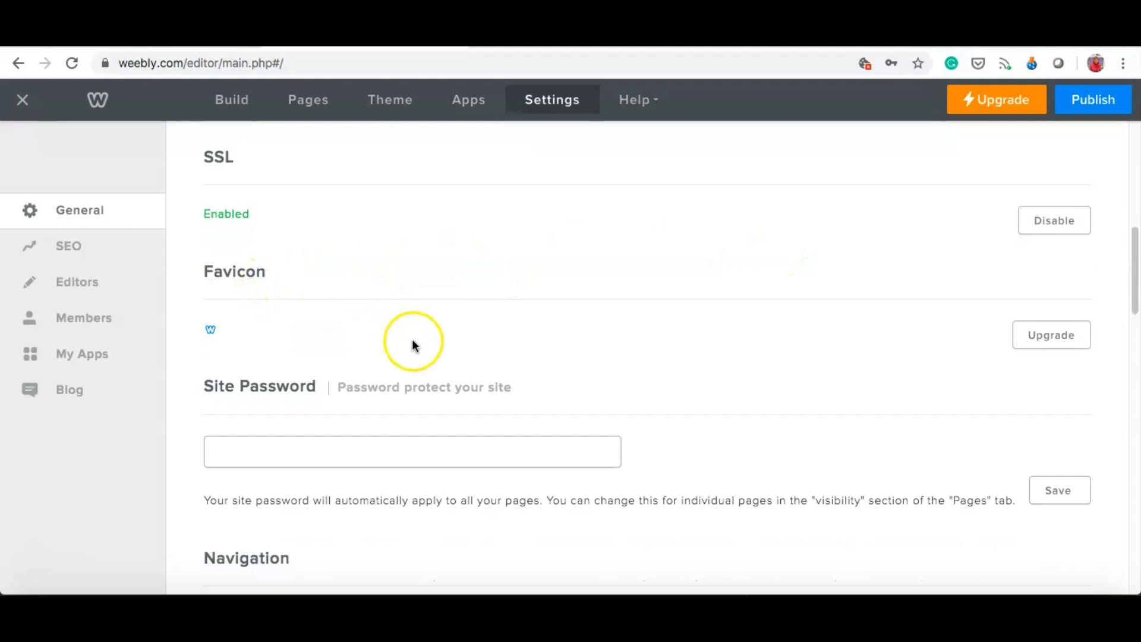
{"action": "scroll", "coordinate": [578, 373], "scroll_direction": "down", "scroll_amount": 2}
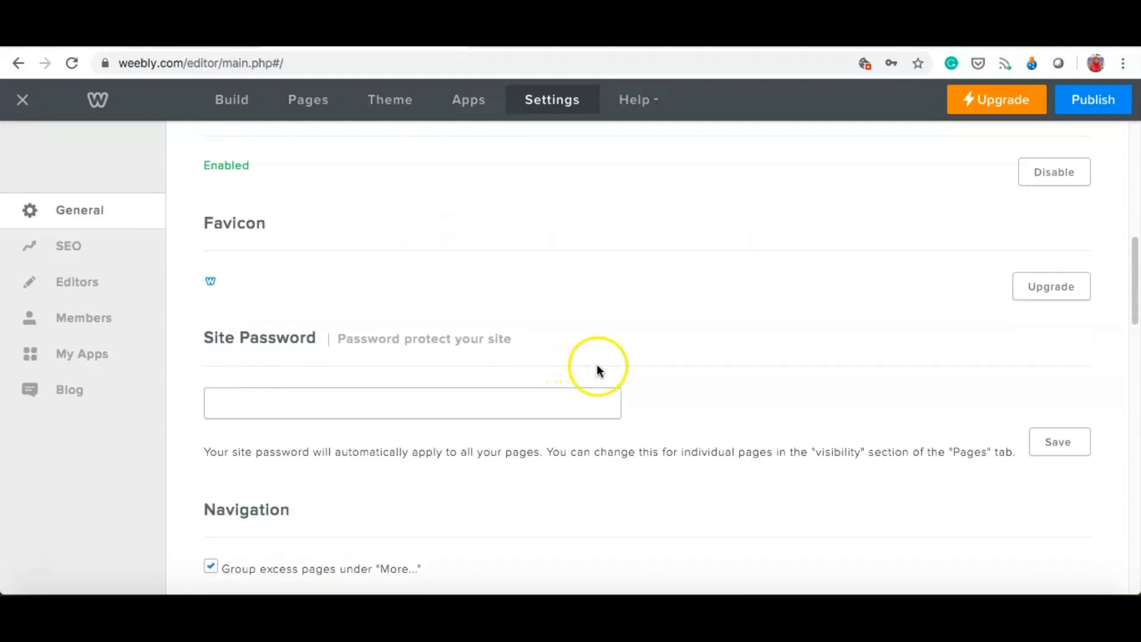
{"action": "scroll", "coordinate": [598, 370], "scroll_direction": "down", "scroll_amount": 1}
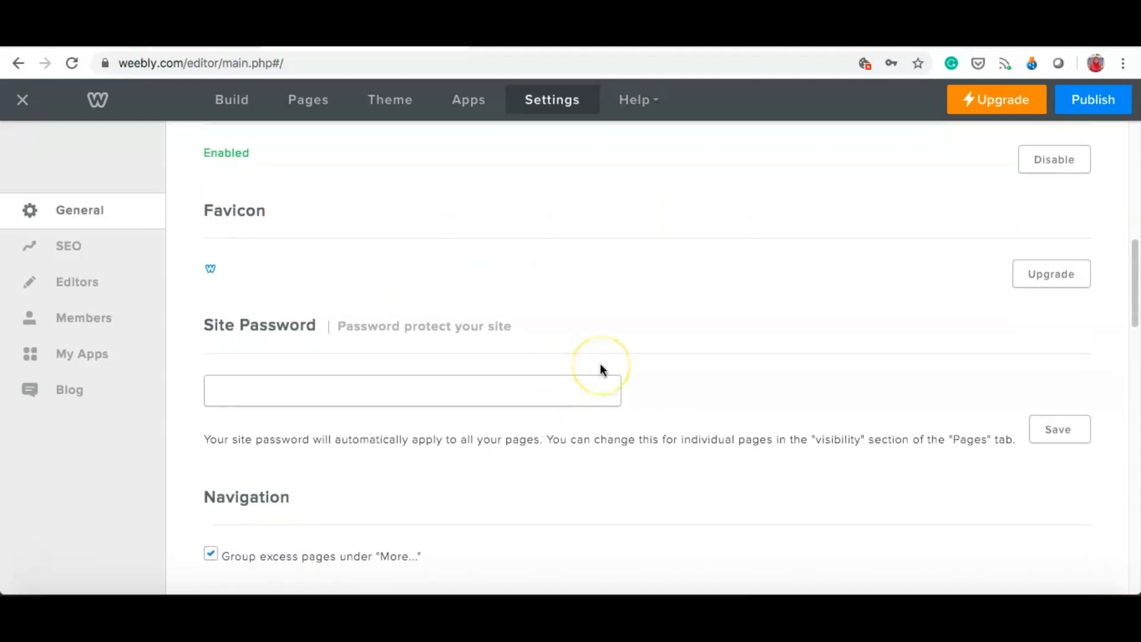
{"action": "scroll", "coordinate": [598, 363], "scroll_direction": "down", "scroll_amount": 8}
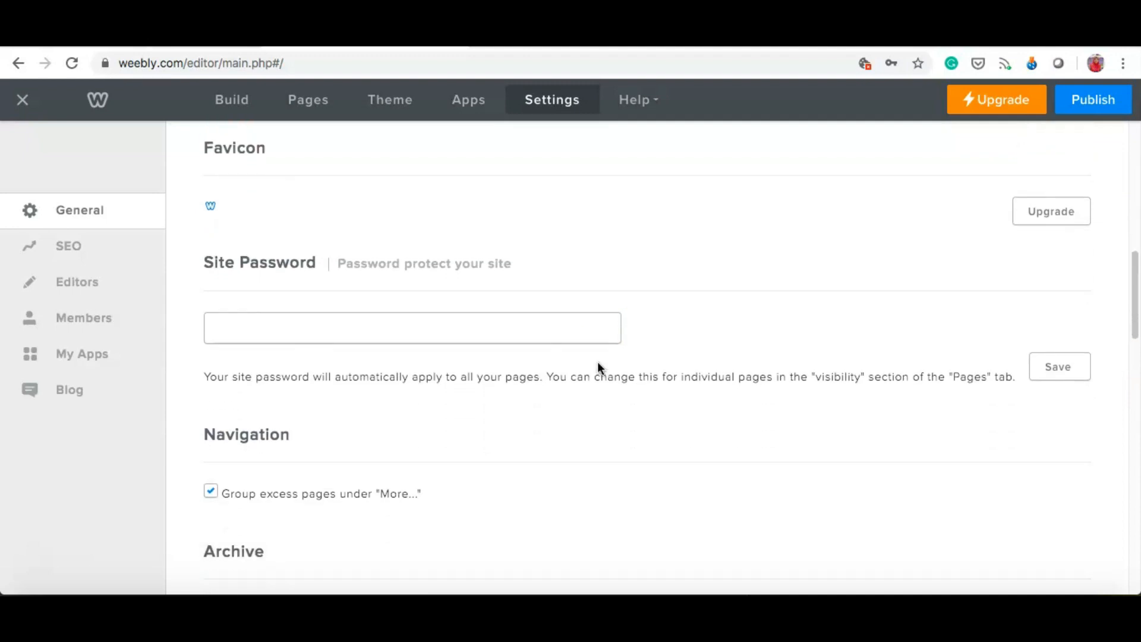
{"action": "scroll", "coordinate": [595, 362], "scroll_direction": "down", "scroll_amount": 5}
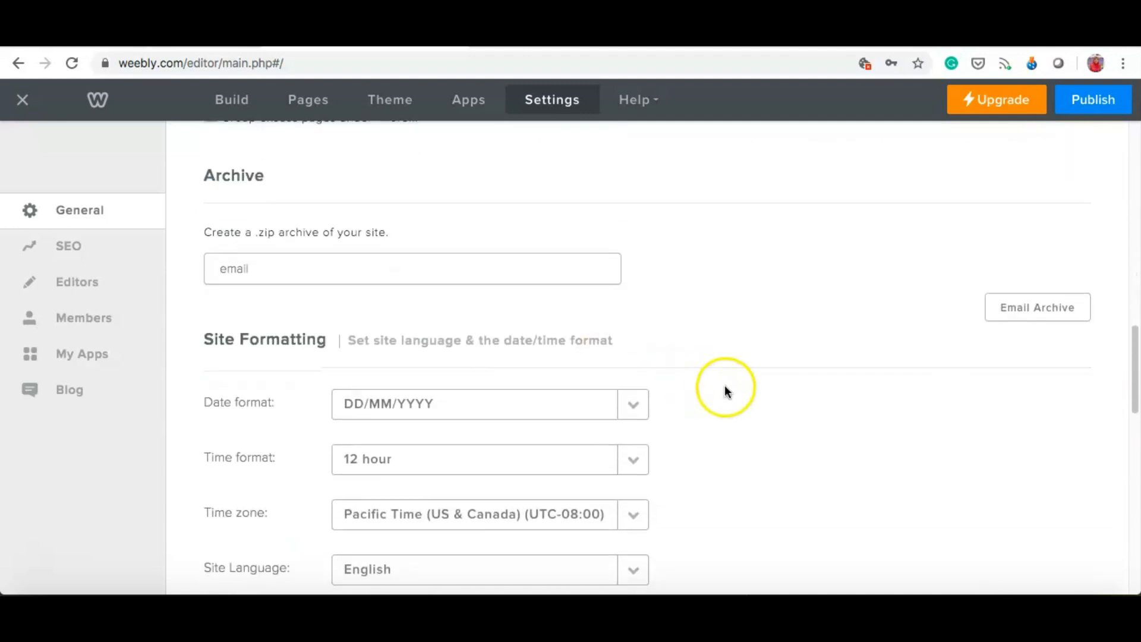
{"action": "scroll", "coordinate": [742, 392], "scroll_direction": "down", "scroll_amount": 3}
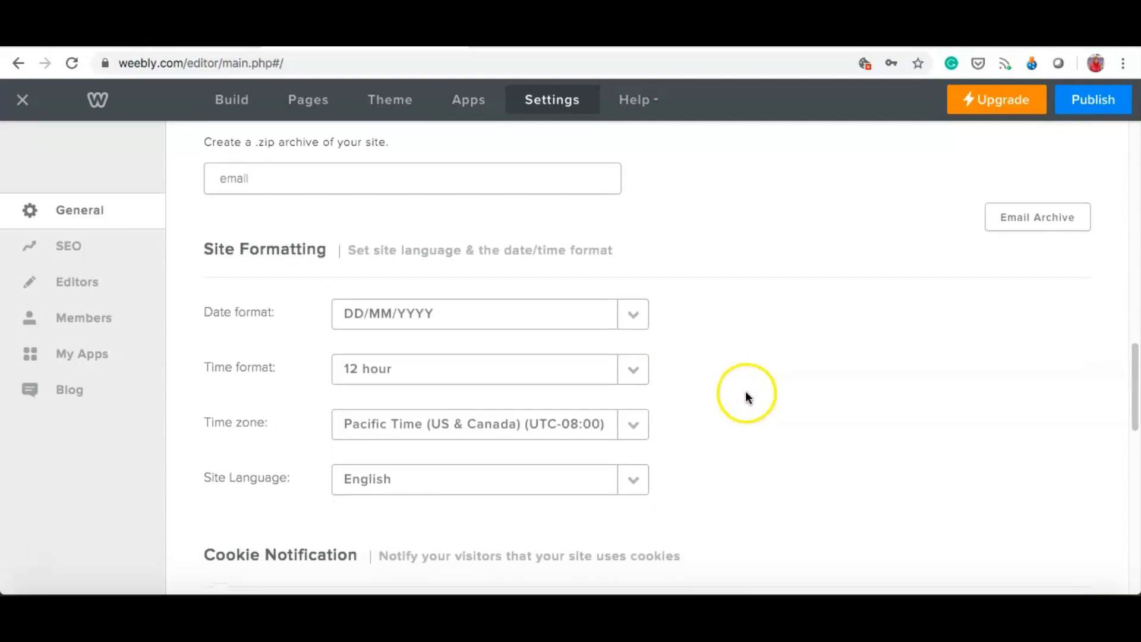
Step: View the available date formats in the site formatting settings and close the list without choosing one
{"action": "scroll", "coordinate": [745, 393], "scroll_direction": "up", "scroll_amount": 1}
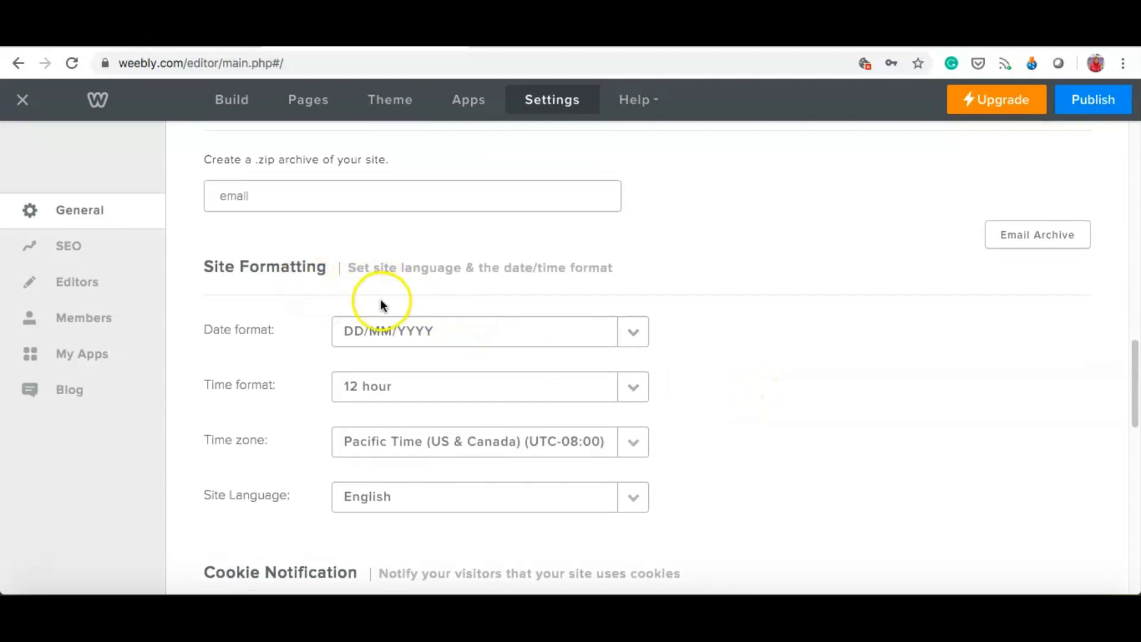
{"action": "scroll", "coordinate": [688, 341], "scroll_direction": "down", "scroll_amount": 1}
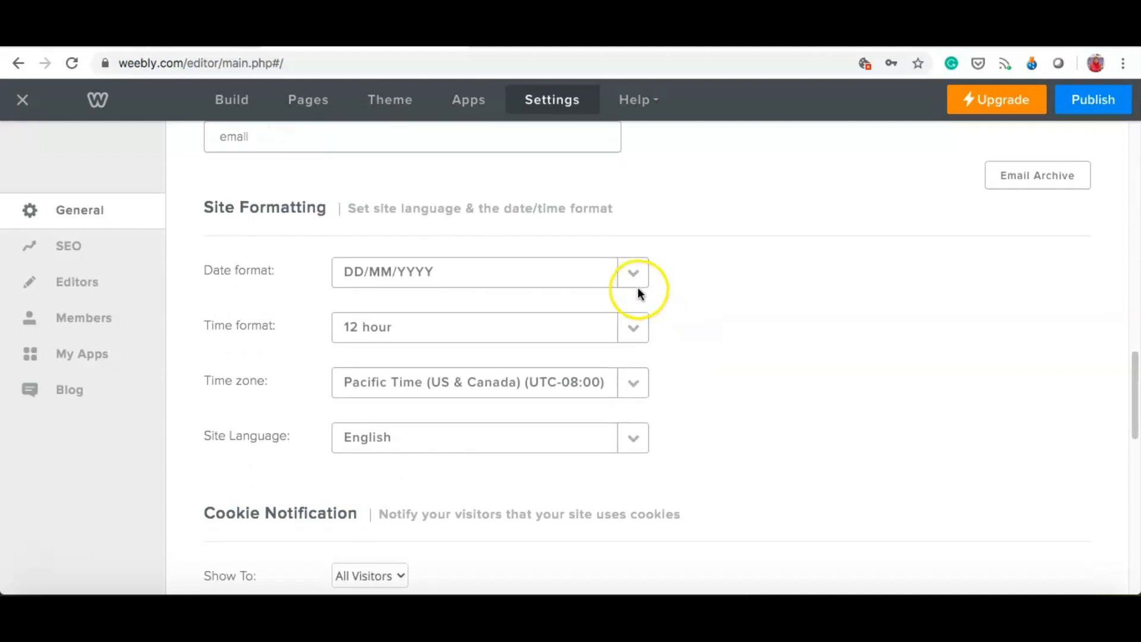
{"action": "left_click", "coordinate": [634, 271]}
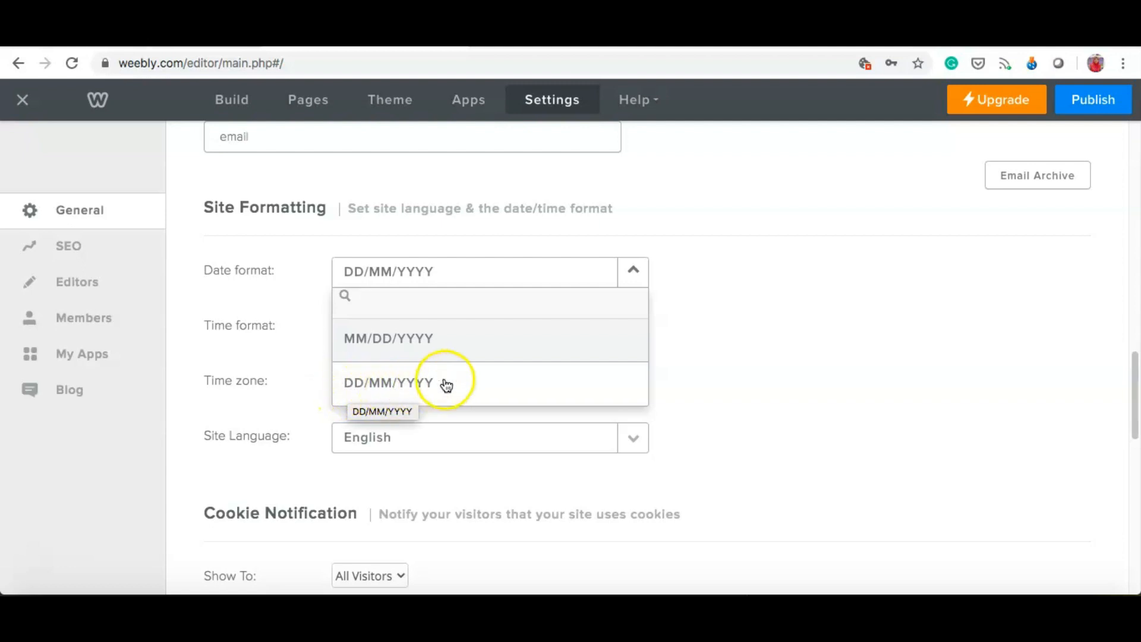
{"action": "left_click", "coordinate": [706, 337]}
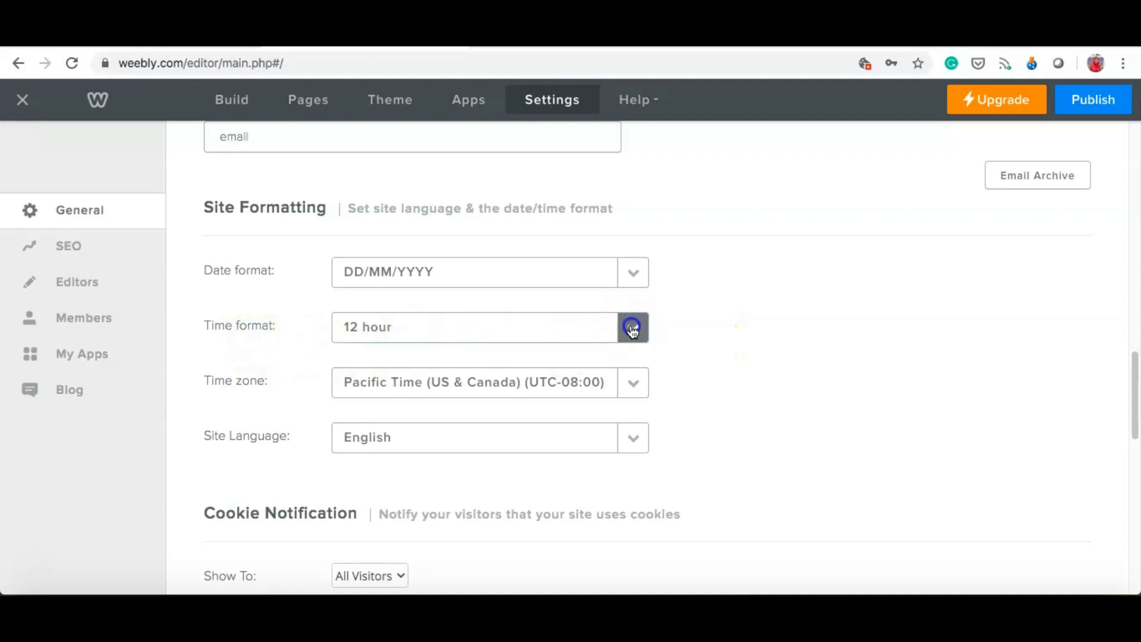
Step: Set the site's time format to 24 hour
{"action": "left_click", "coordinate": [630, 331]}
{"action": "left_click", "coordinate": [439, 399]}
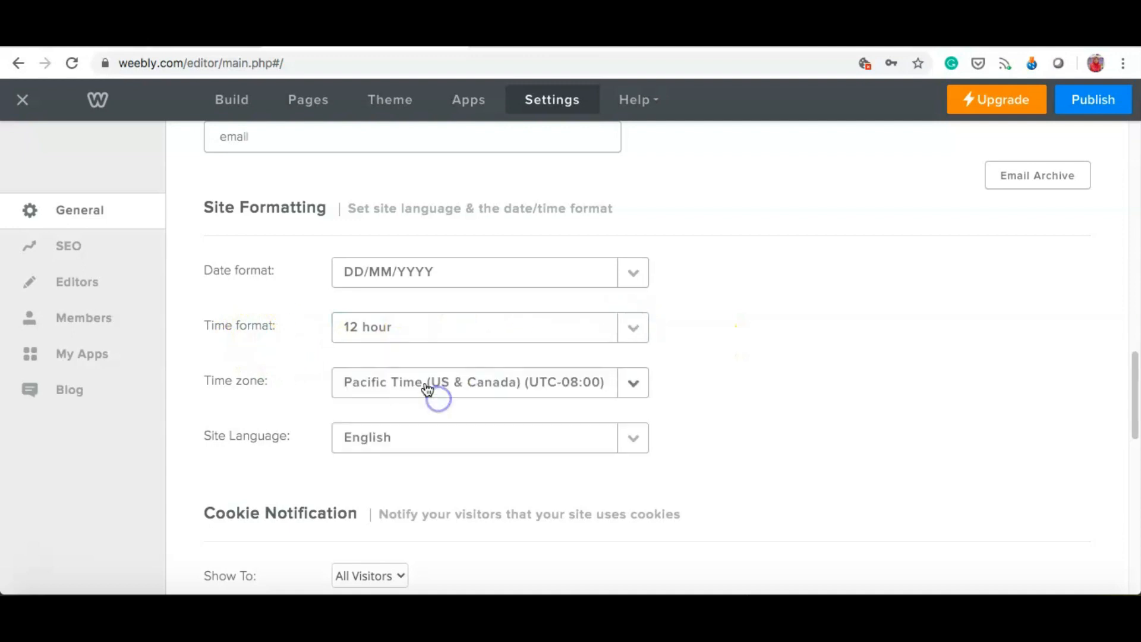
{"action": "left_click", "coordinate": [634, 332]}
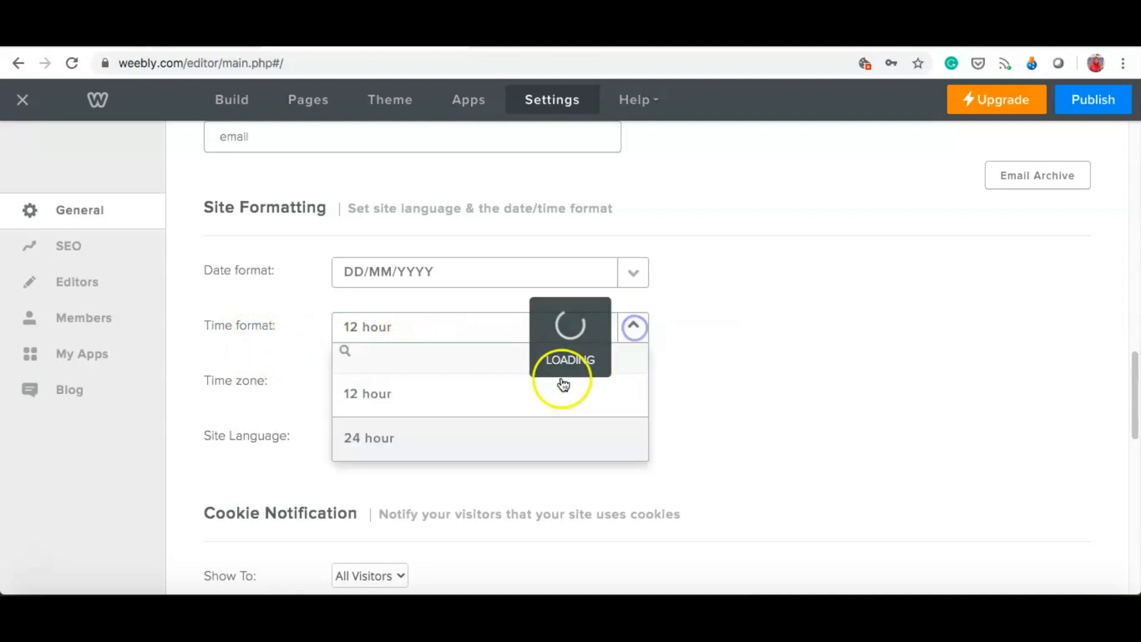
{"action": "left_click", "coordinate": [461, 436]}
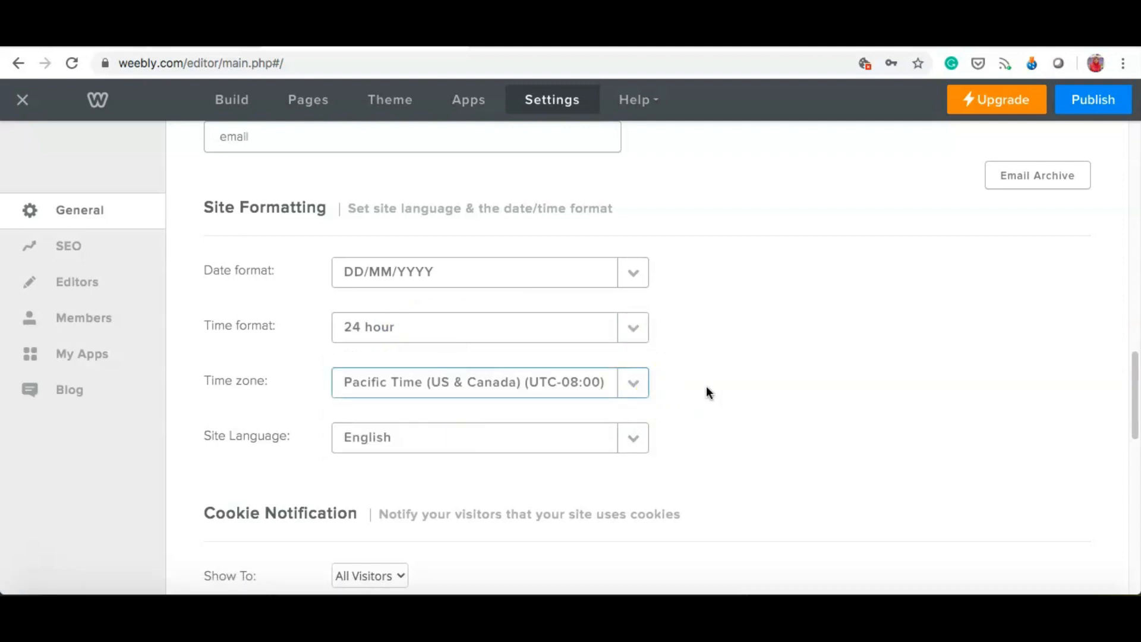
Step: Search the time zones for "kuala" and set the site's time zone to Kuala Lumpur (UTC+08:00)
{"action": "left_click", "coordinate": [633, 383]}
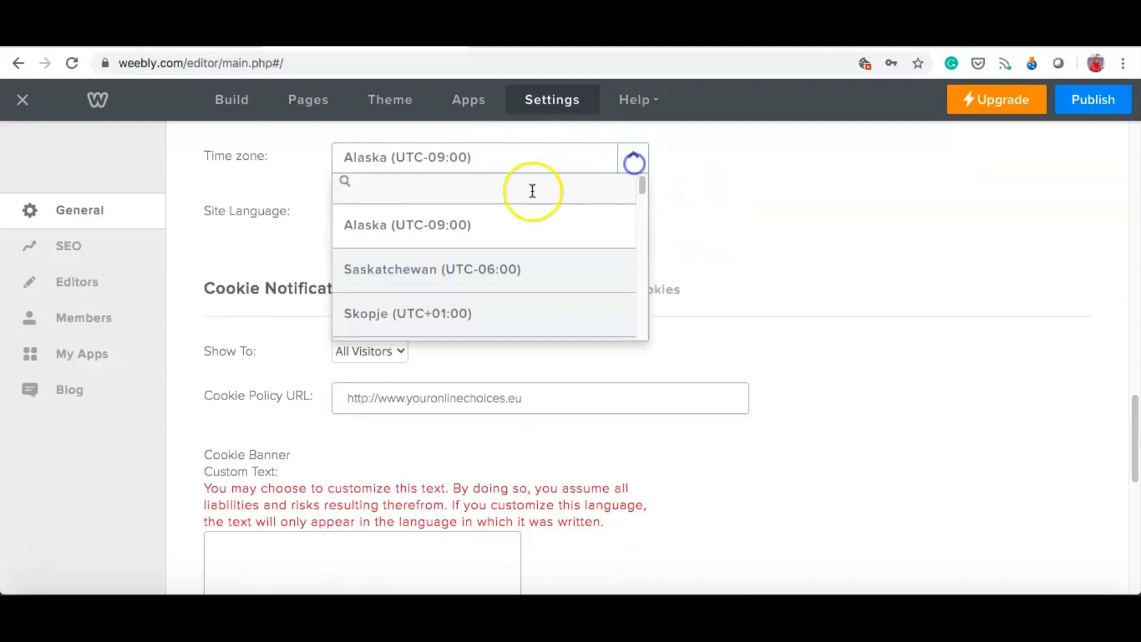
{"action": "left_click", "coordinate": [403, 185]}
{"action": "type", "text": "ku"}
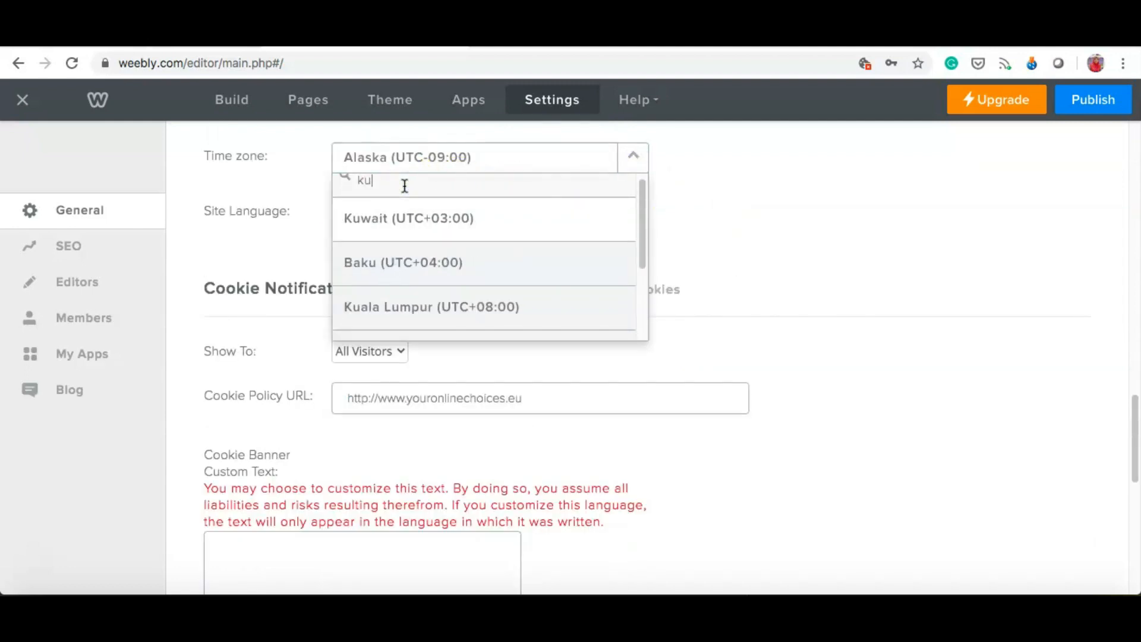
{"action": "type", "text": "ala"}
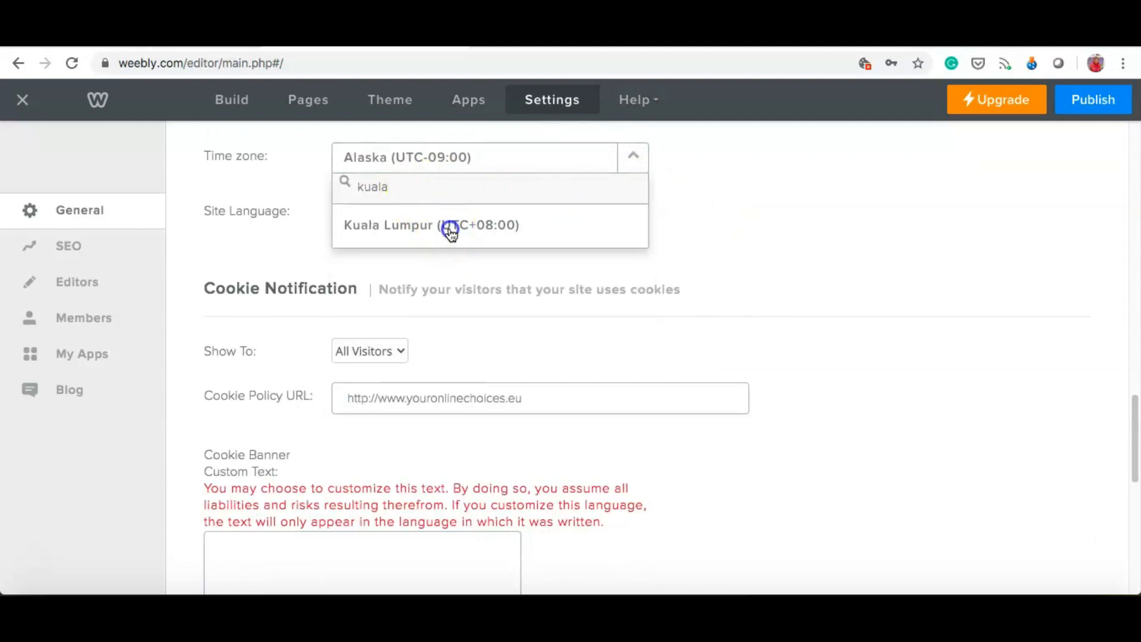
{"action": "left_click", "coordinate": [451, 231]}
{"action": "left_click", "coordinate": [584, 287]}
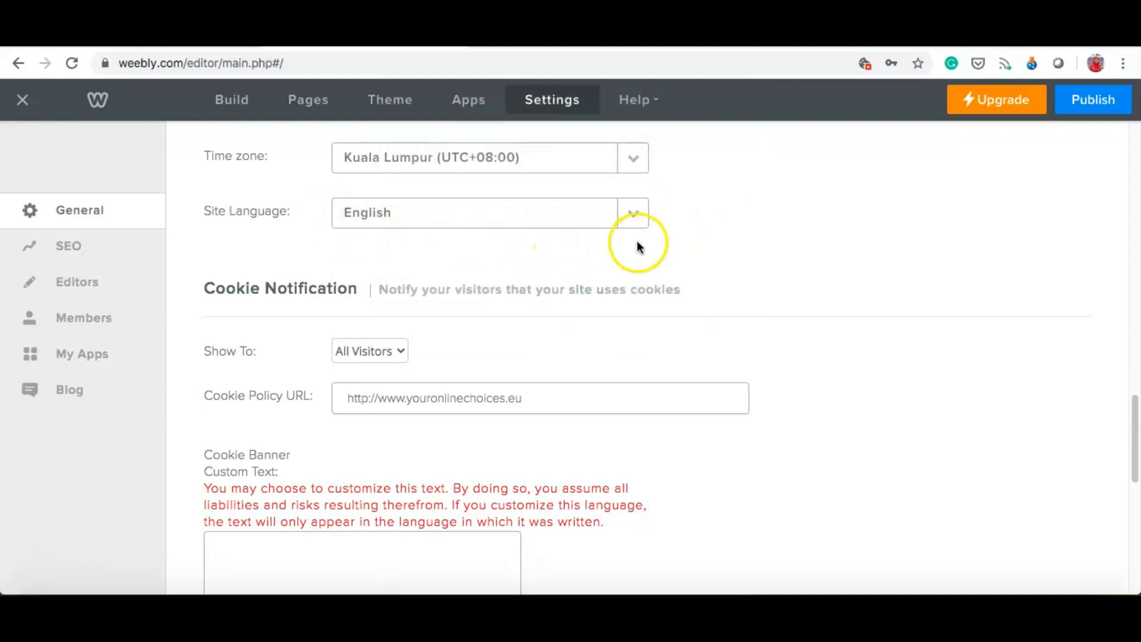
{"action": "scroll", "coordinate": [640, 255], "scroll_direction": "up", "scroll_amount": 3}
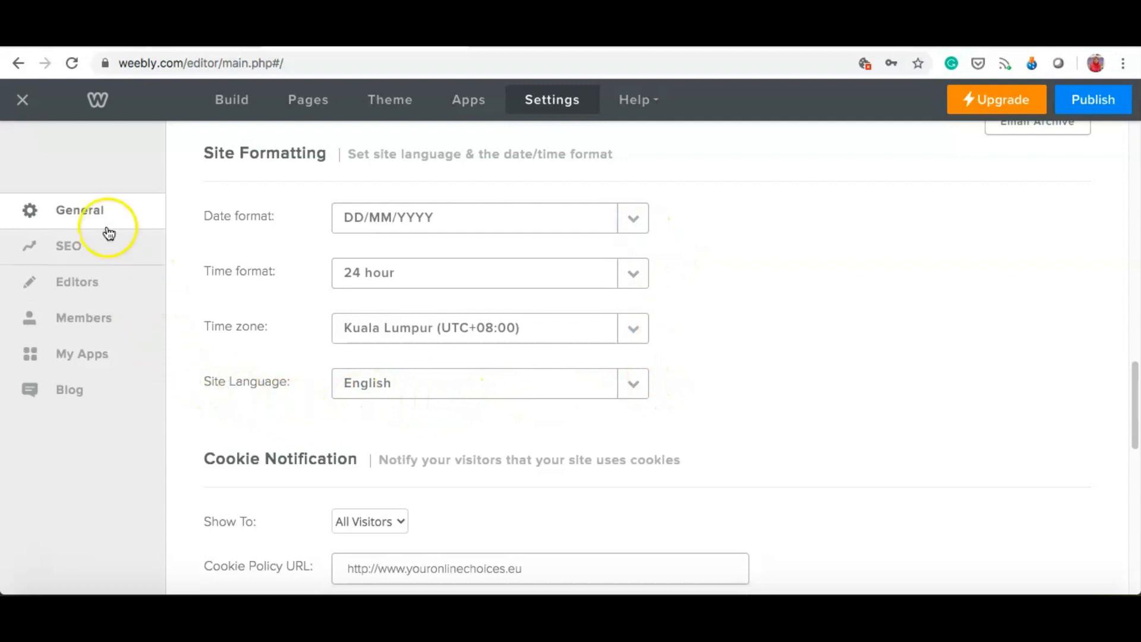
Step: View the form for adding an editor in the Editors settings, and switch to the Members settings
{"action": "left_click", "coordinate": [90, 282]}
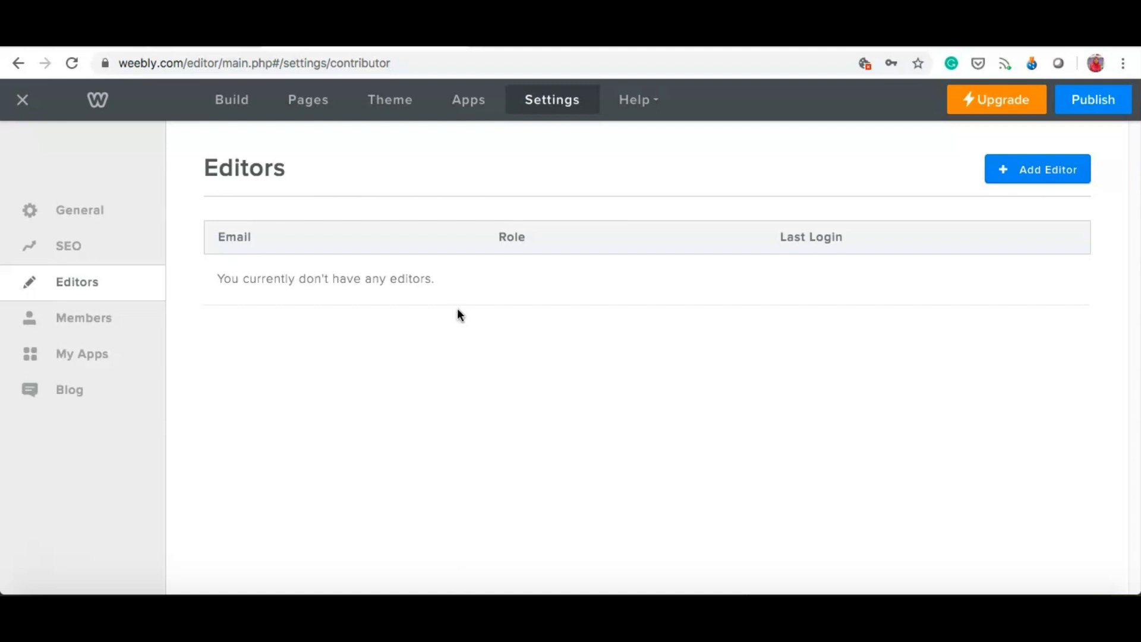
{"action": "left_click", "coordinate": [1031, 173]}
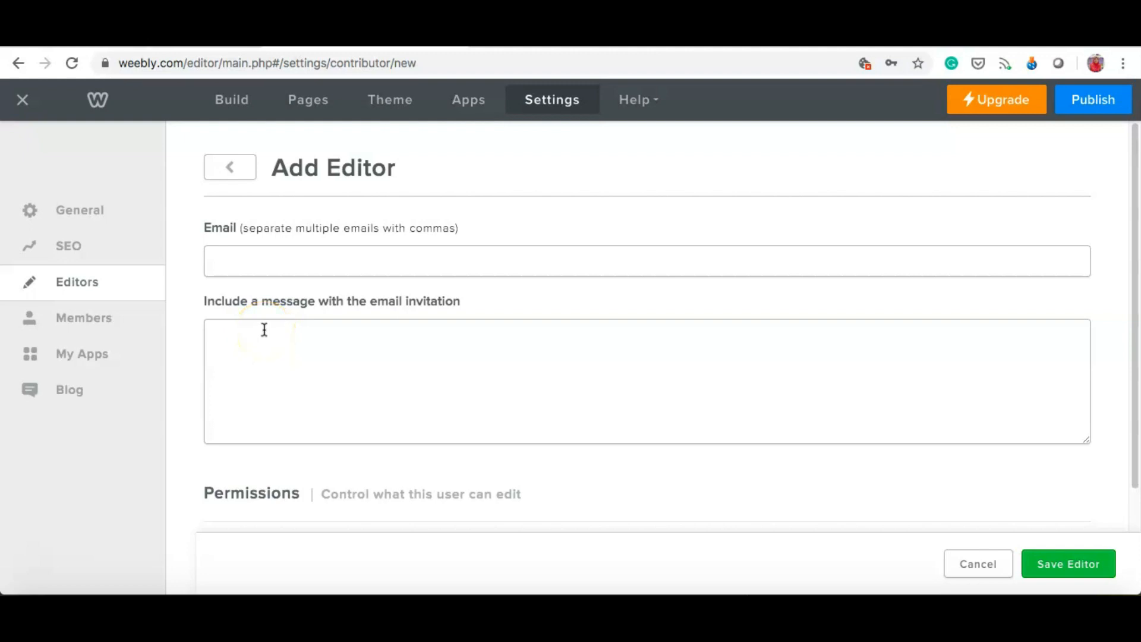
{"action": "left_click", "coordinate": [110, 319]}
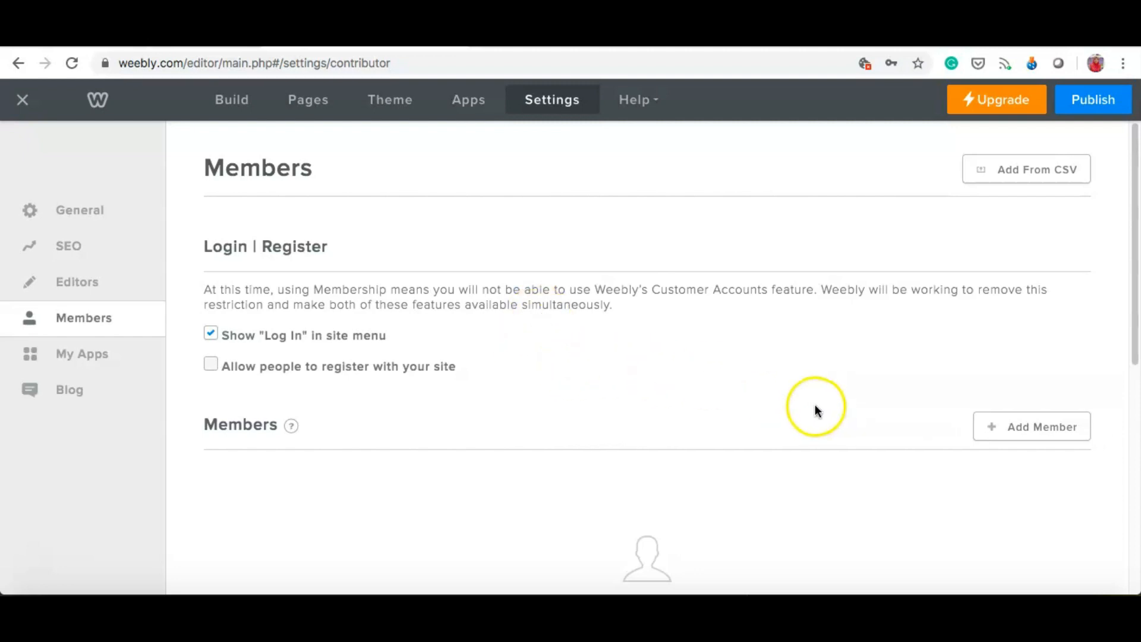
Step: Review the login and member options in the Members settings, and look through the disconnected and installed apps in My Apps
{"action": "scroll", "coordinate": [820, 405], "scroll_direction": "down", "scroll_amount": 3}
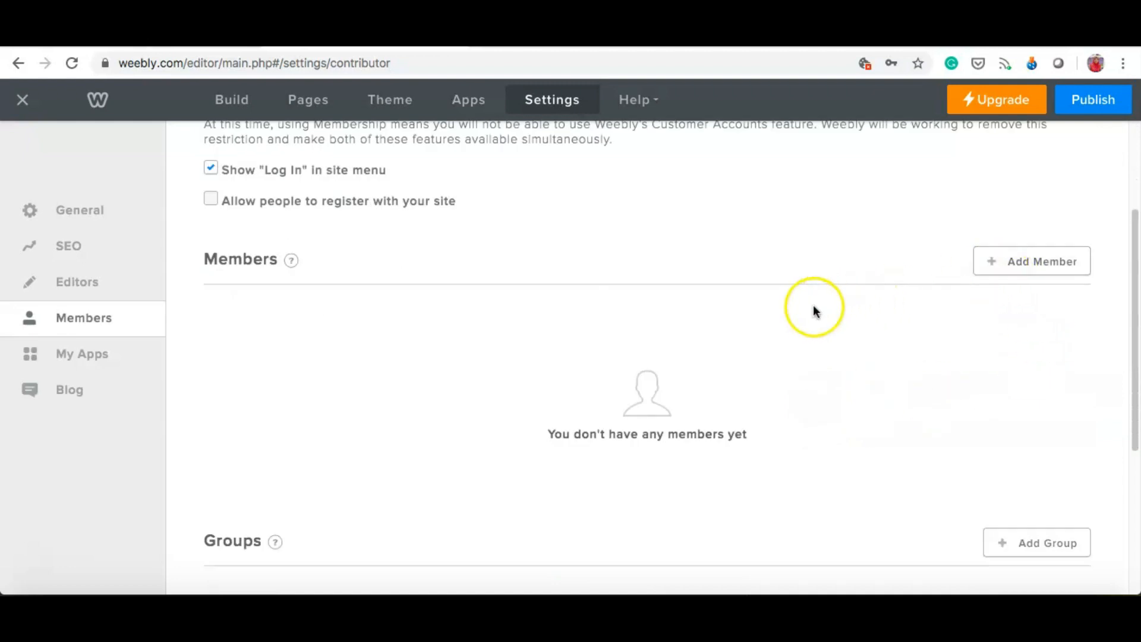
{"action": "scroll", "coordinate": [523, 271], "scroll_direction": "up", "scroll_amount": 2}
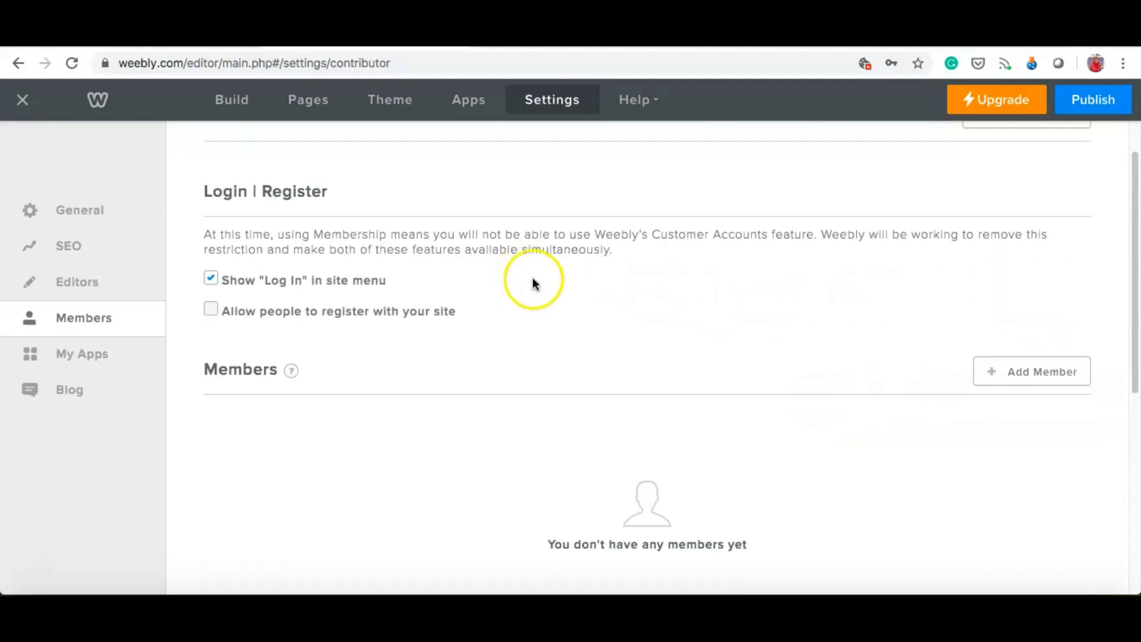
{"action": "left_click", "coordinate": [89, 370]}
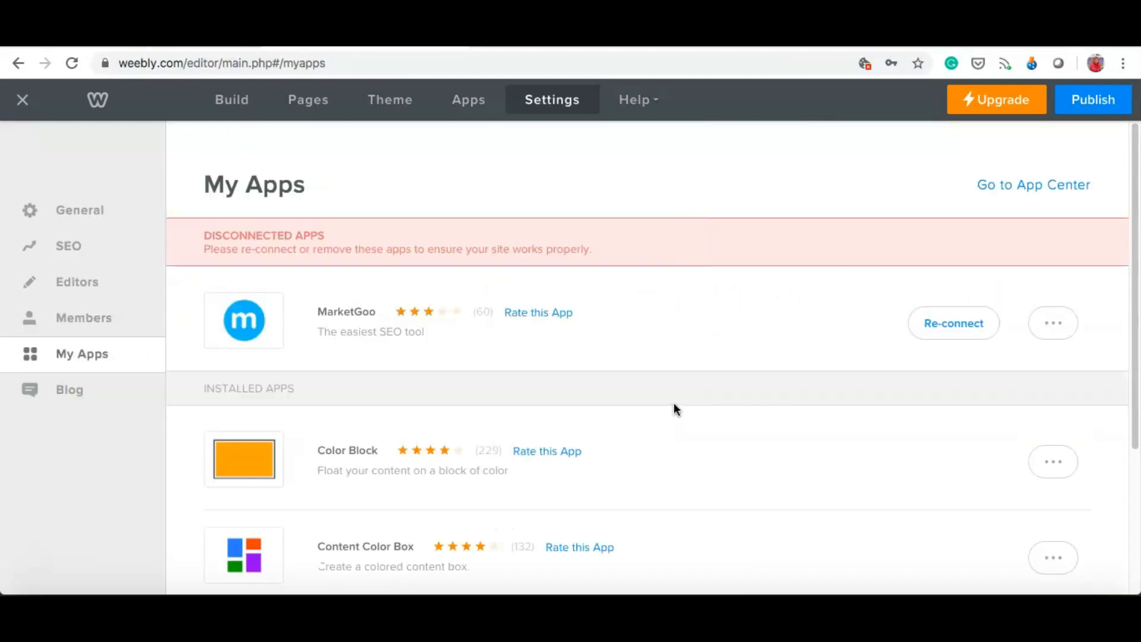
{"action": "scroll", "coordinate": [673, 402], "scroll_direction": "down", "scroll_amount": 1}
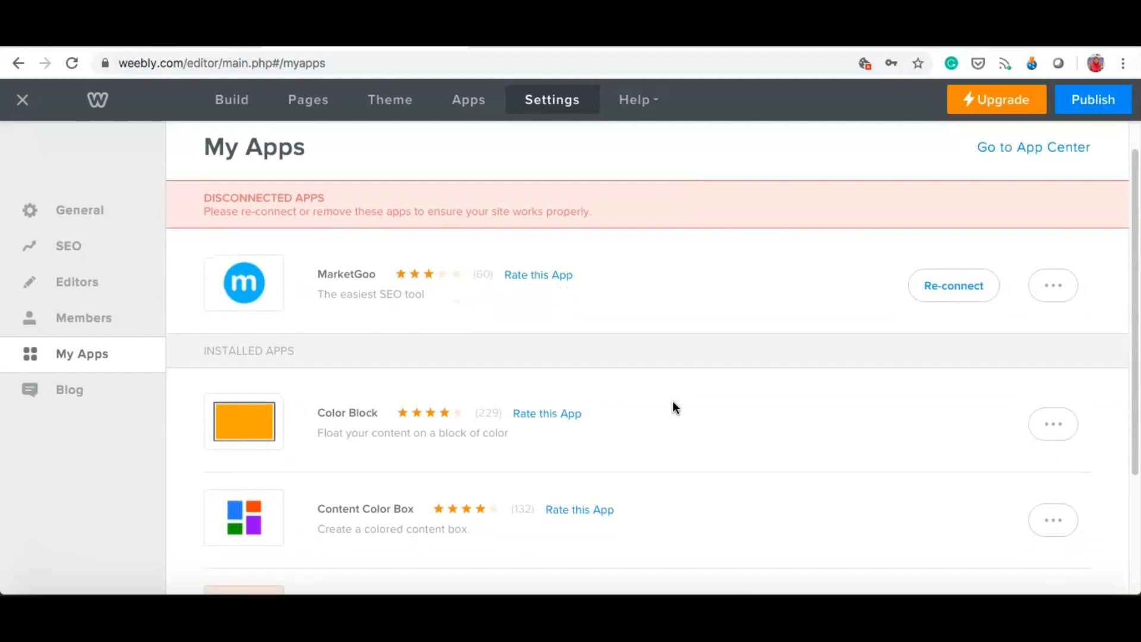
{"action": "scroll", "coordinate": [673, 402], "scroll_direction": "down", "scroll_amount": 3}
{"action": "scroll", "coordinate": [673, 407], "scroll_direction": "down", "scroll_amount": 1}
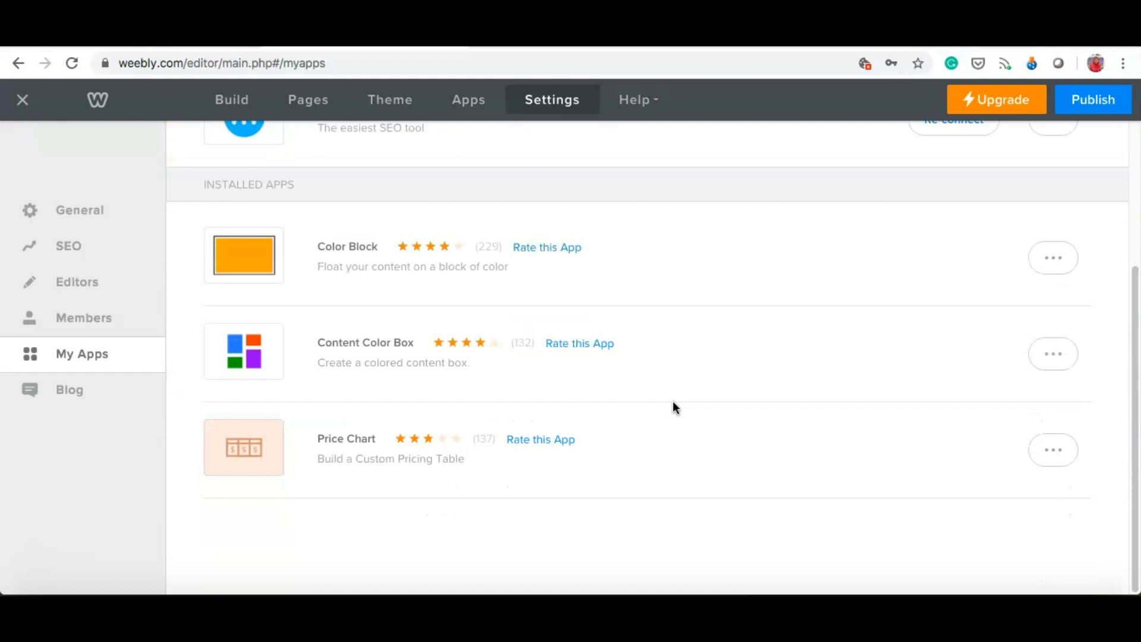
{"action": "scroll", "coordinate": [673, 407], "scroll_direction": "up", "scroll_amount": 5}
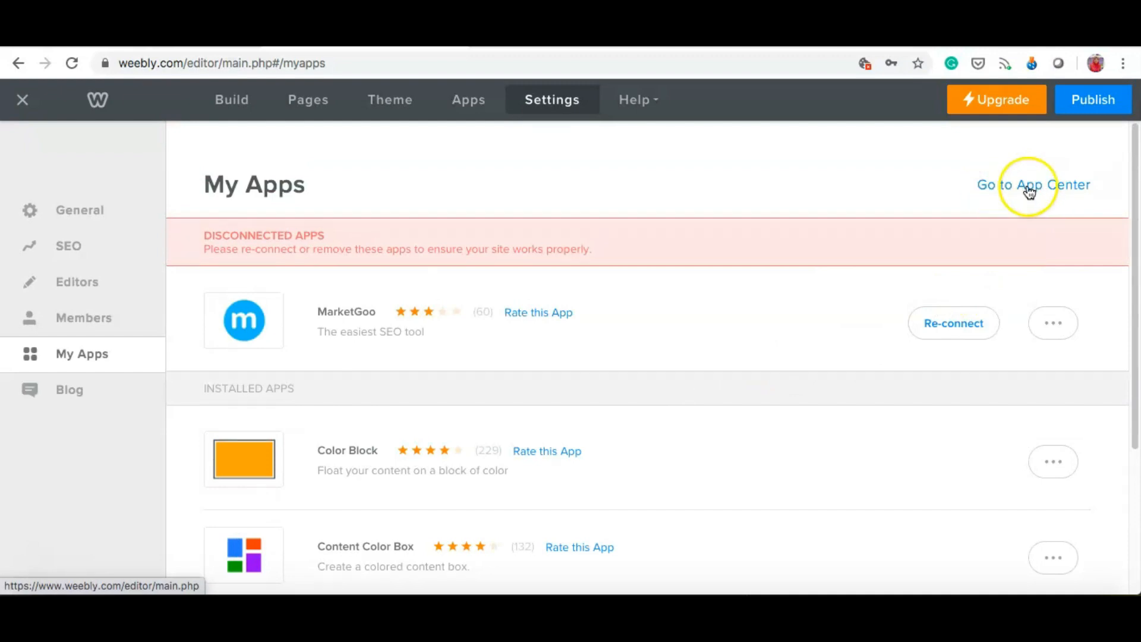
Step: Browse the Get Social collection in the App Center and return to the site settings
{"action": "left_click", "coordinate": [1029, 191]}
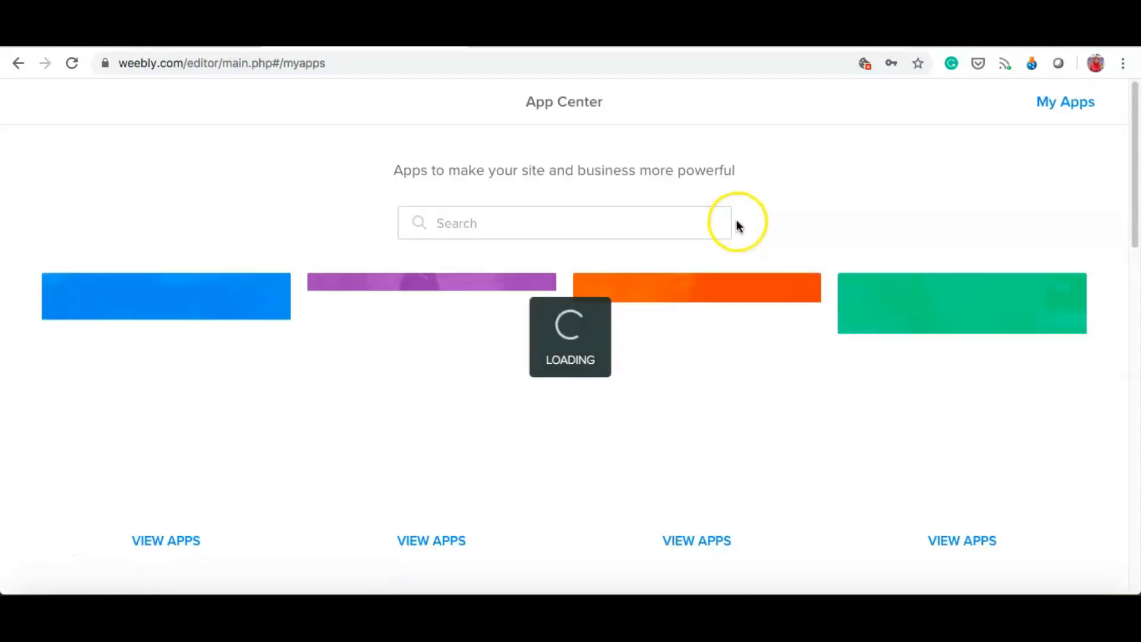
{"action": "scroll", "coordinate": [756, 282], "scroll_direction": "down", "scroll_amount": 1}
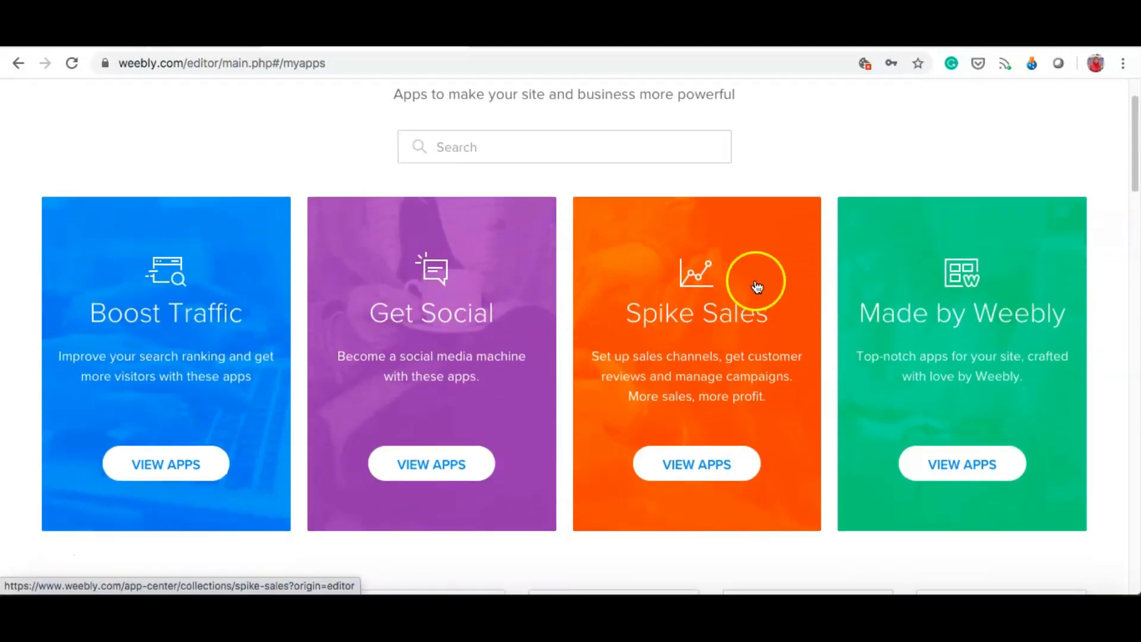
{"action": "scroll", "coordinate": [495, 245], "scroll_direction": "down", "scroll_amount": 2}
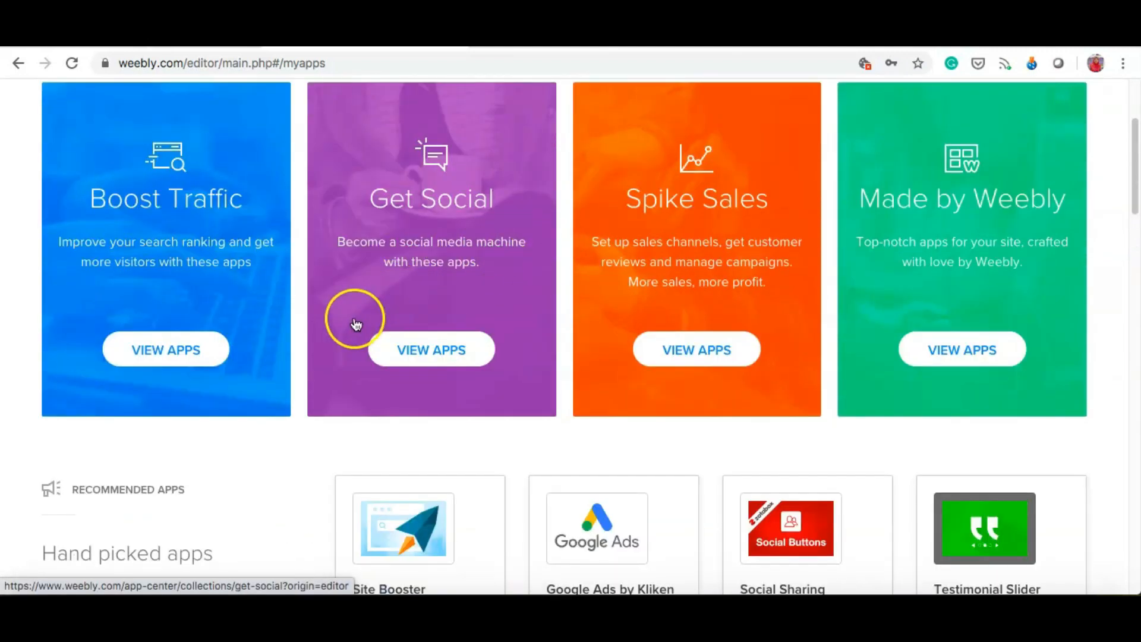
{"action": "left_click", "coordinate": [428, 349]}
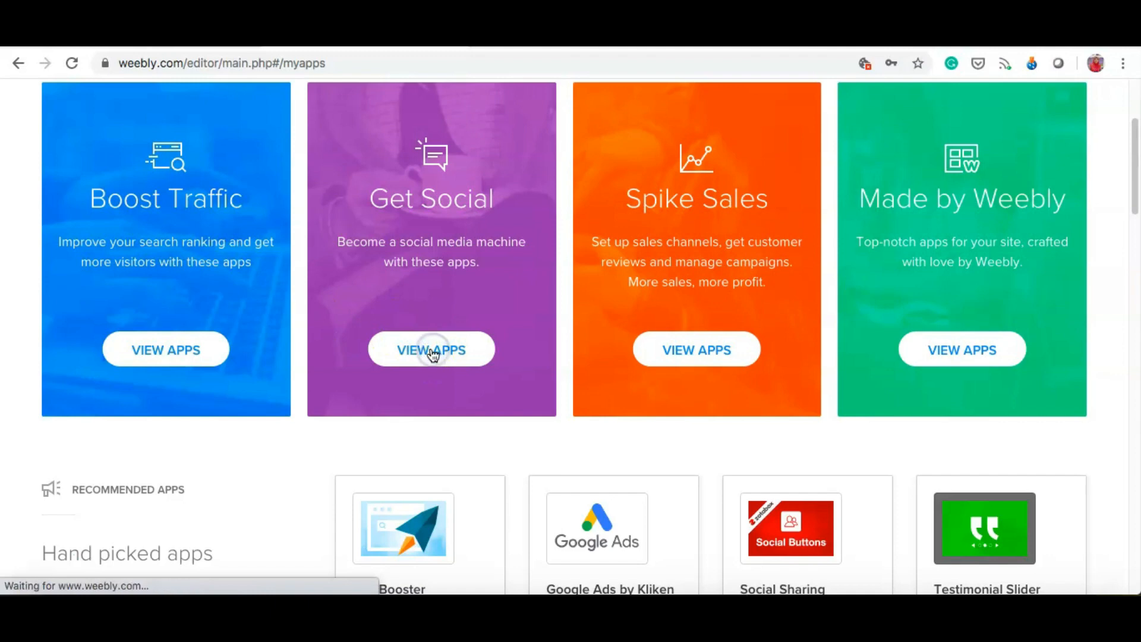
{"action": "scroll", "coordinate": [701, 314], "scroll_direction": "down", "scroll_amount": 1}
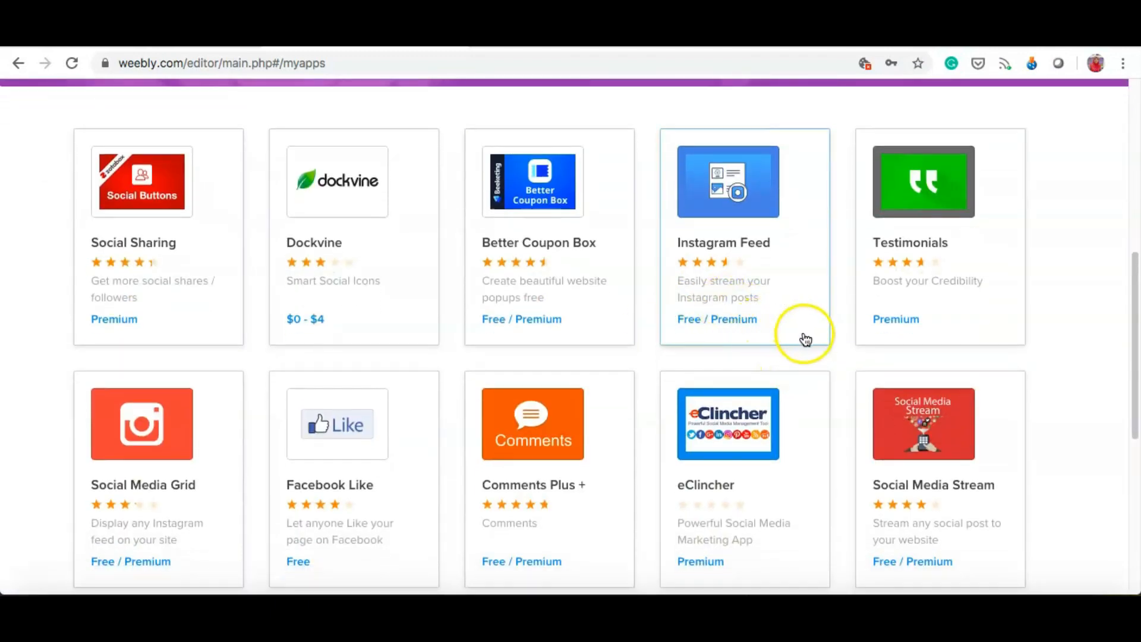
{"action": "scroll", "coordinate": [805, 339], "scroll_direction": "down", "scroll_amount": 2}
{"action": "scroll", "coordinate": [805, 339], "scroll_direction": "down", "scroll_amount": 1}
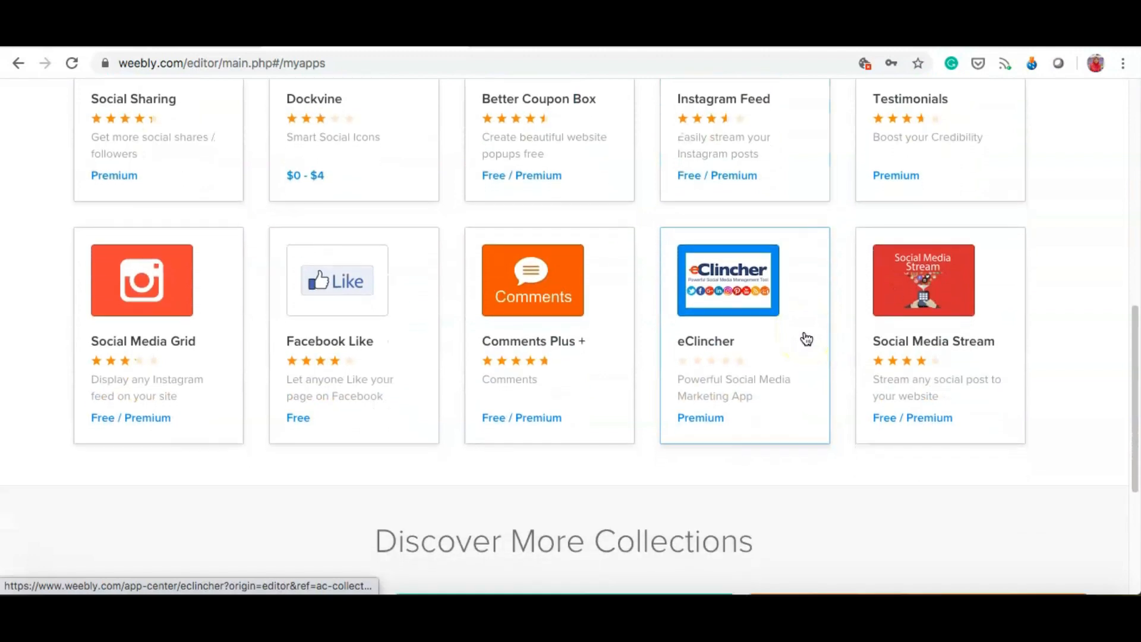
{"action": "scroll", "coordinate": [805, 337], "scroll_direction": "up", "scroll_amount": 1}
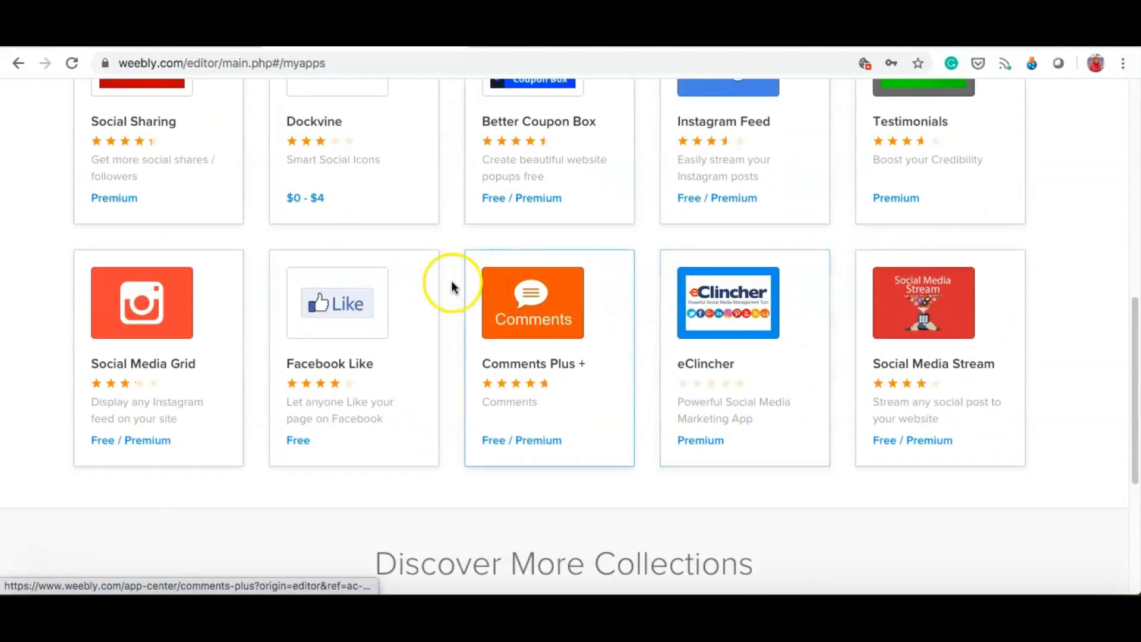
{"action": "scroll", "coordinate": [384, 288], "scroll_direction": "up", "scroll_amount": 8}
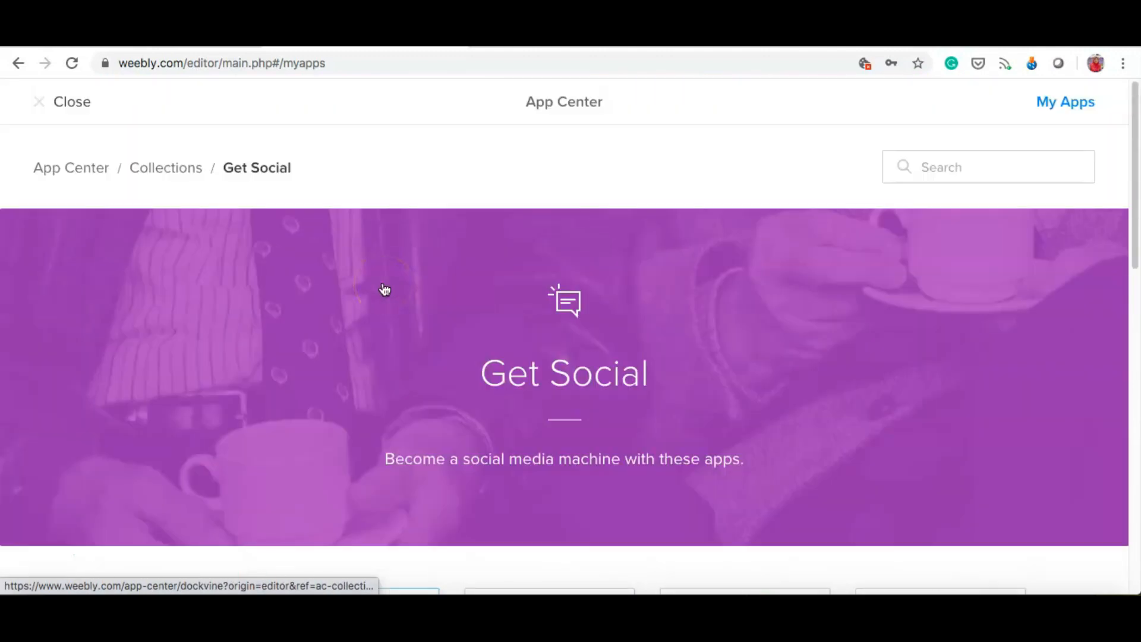
{"action": "left_click", "coordinate": [18, 64]}
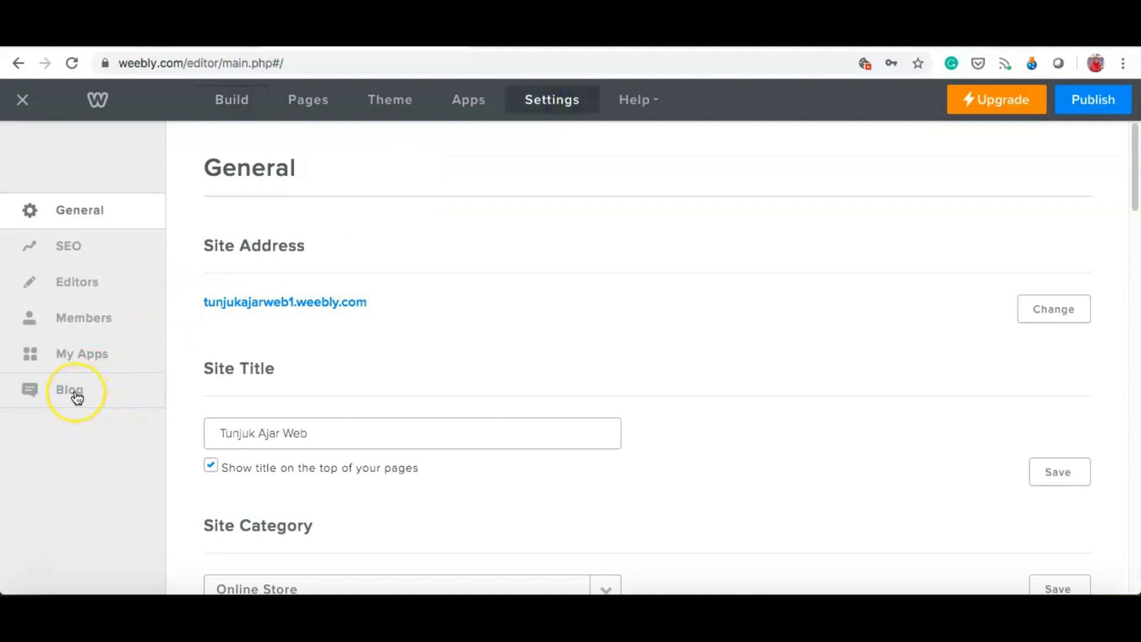
Step: View the available posts-per-page values in the Blog settings and close the list without choosing one
{"action": "left_click", "coordinate": [77, 394]}
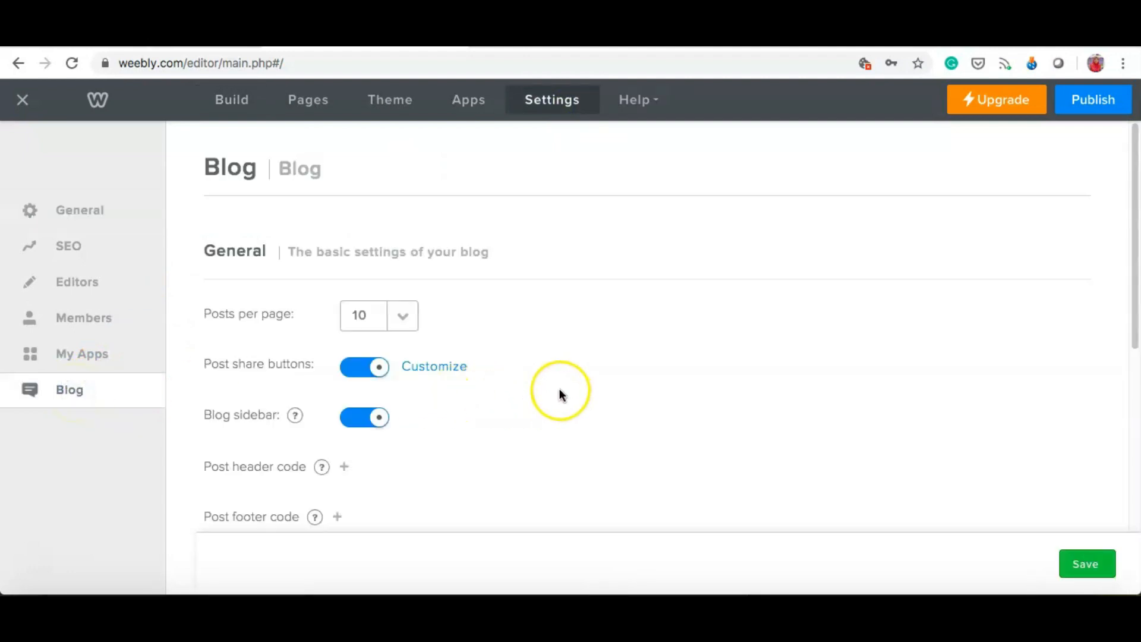
{"action": "scroll", "coordinate": [559, 395], "scroll_direction": "down", "scroll_amount": 2}
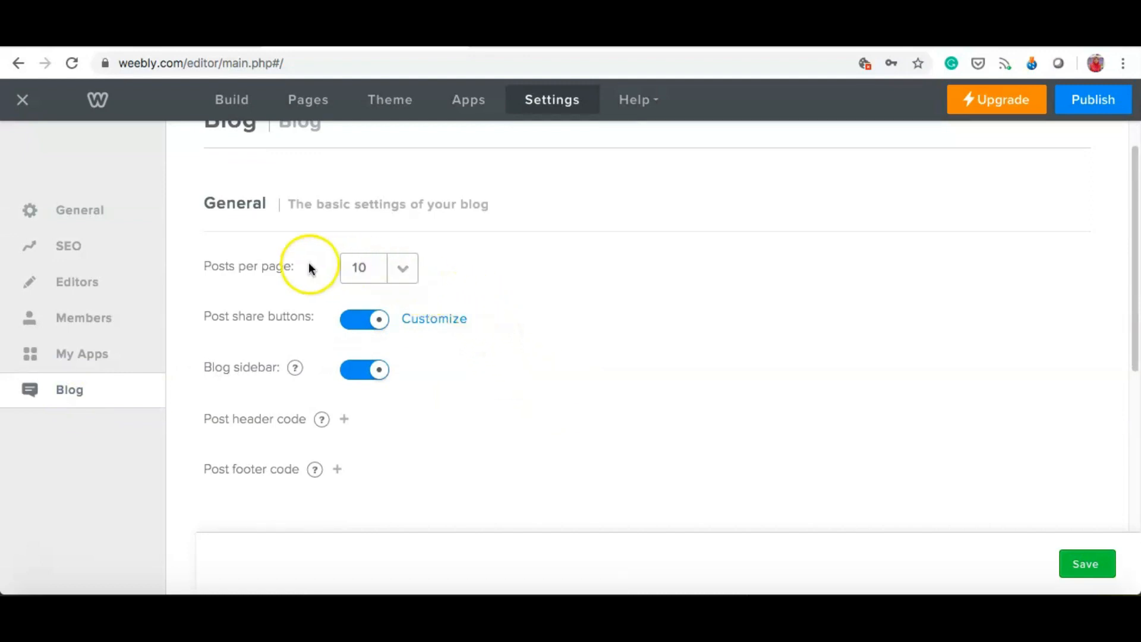
{"action": "left_click", "coordinate": [403, 269]}
{"action": "left_click_drag", "start_coordinate": [407, 372], "coordinate": [415, 296]}
{"action": "scroll", "coordinate": [372, 371], "scroll_direction": "down", "scroll_amount": 5}
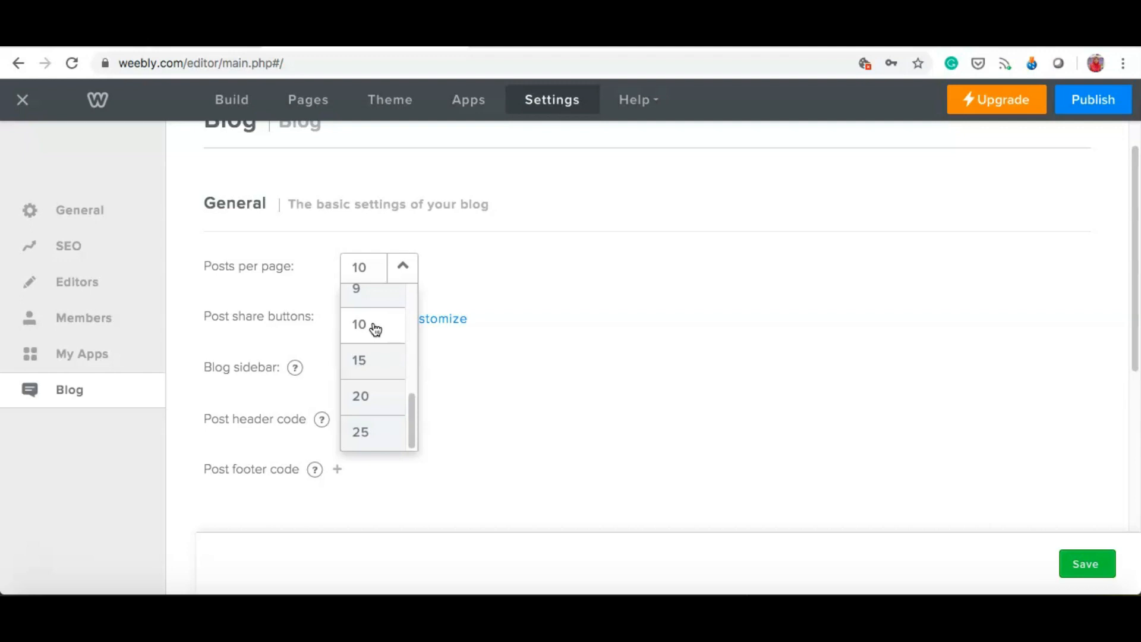
{"action": "left_click", "coordinate": [506, 384]}
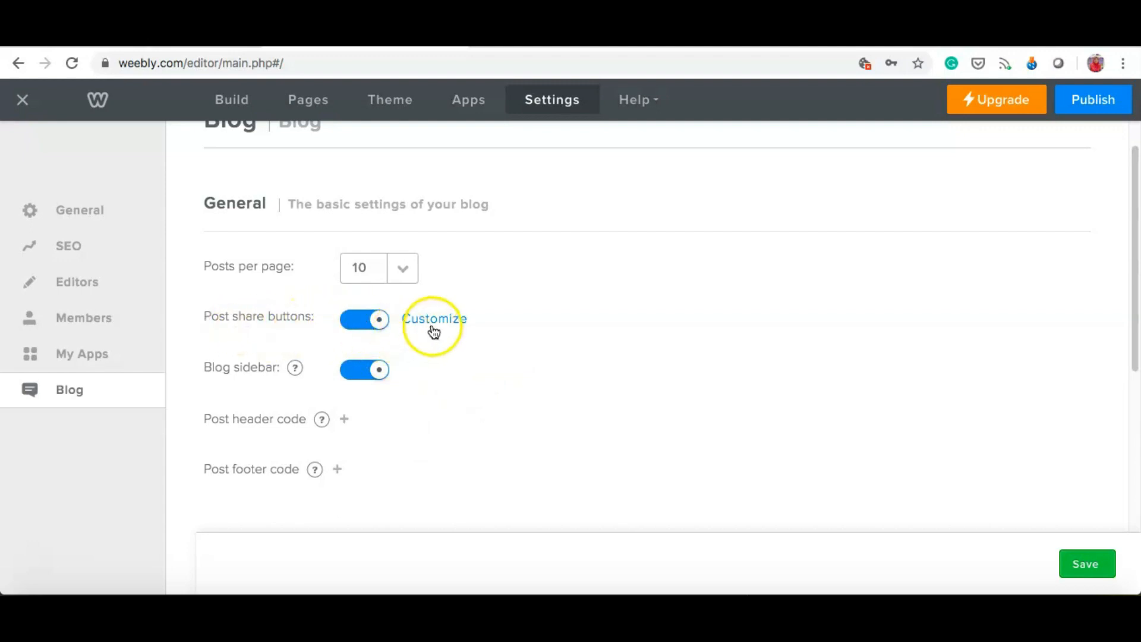
Step: Turn the blog sidebar off and back on in the Blog settings
{"action": "left_click", "coordinate": [352, 375]}
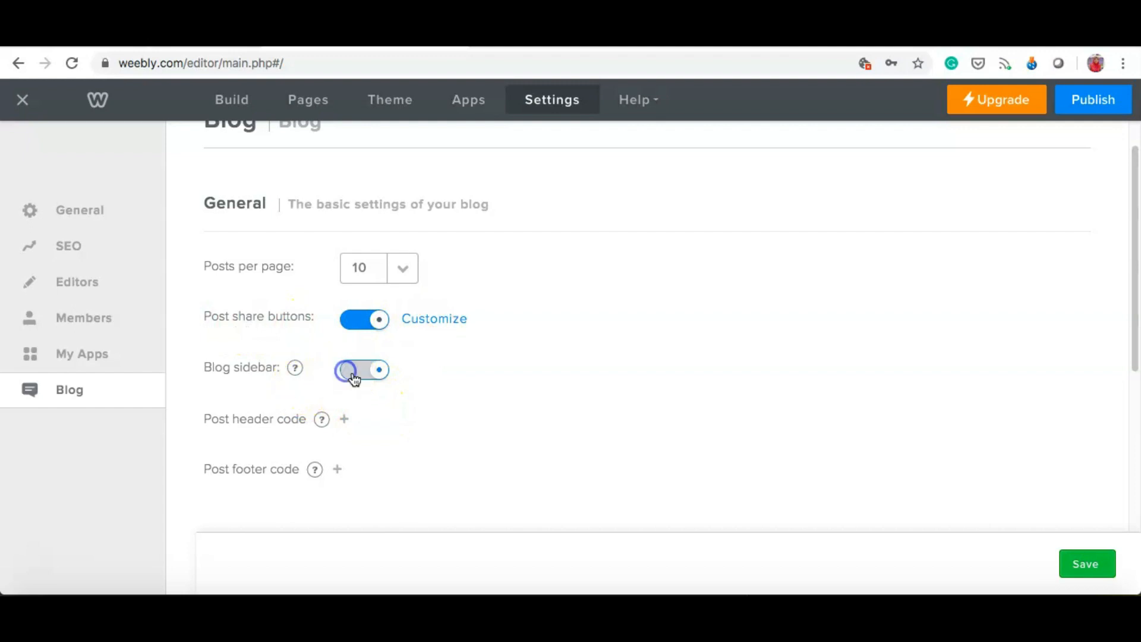
{"action": "left_click", "coordinate": [373, 372]}
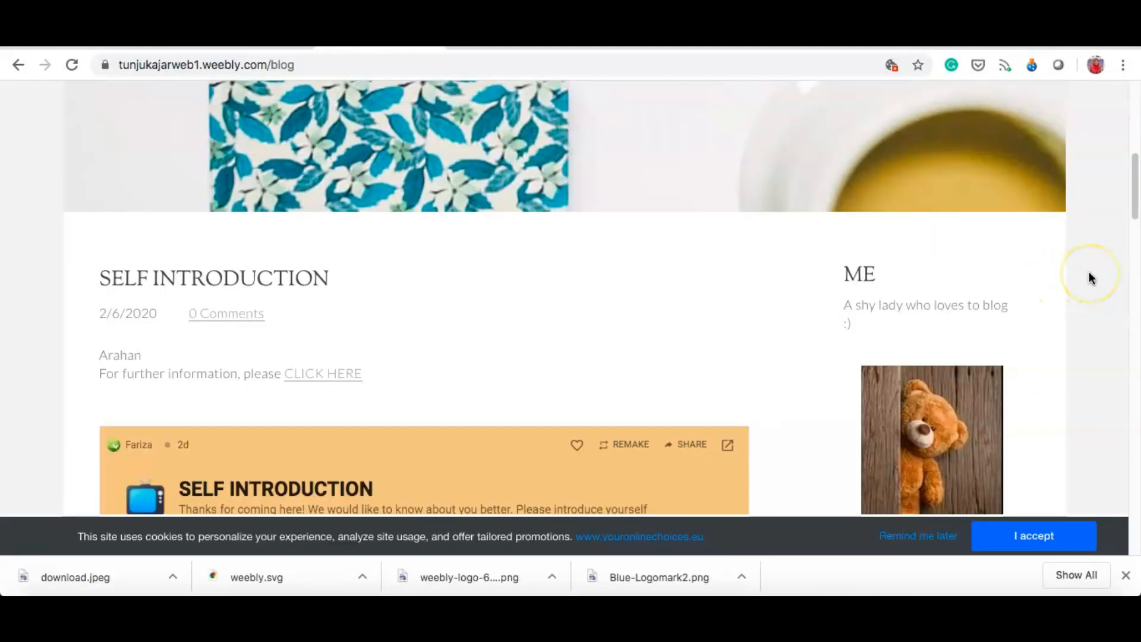
Step: Examine the sidebar of the published blog page, from the profile section down to the archives, categories and RSS feed
{"action": "scroll", "coordinate": [1089, 273], "scroll_direction": "down", "scroll_amount": 2}
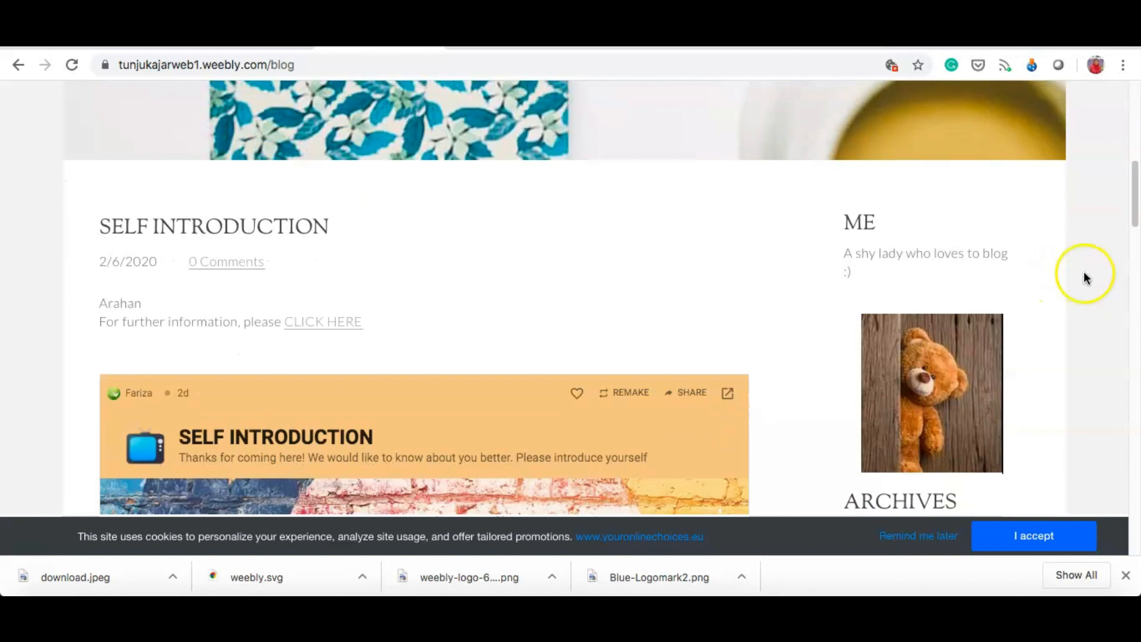
{"action": "scroll", "coordinate": [1085, 288], "scroll_direction": "down", "scroll_amount": 1}
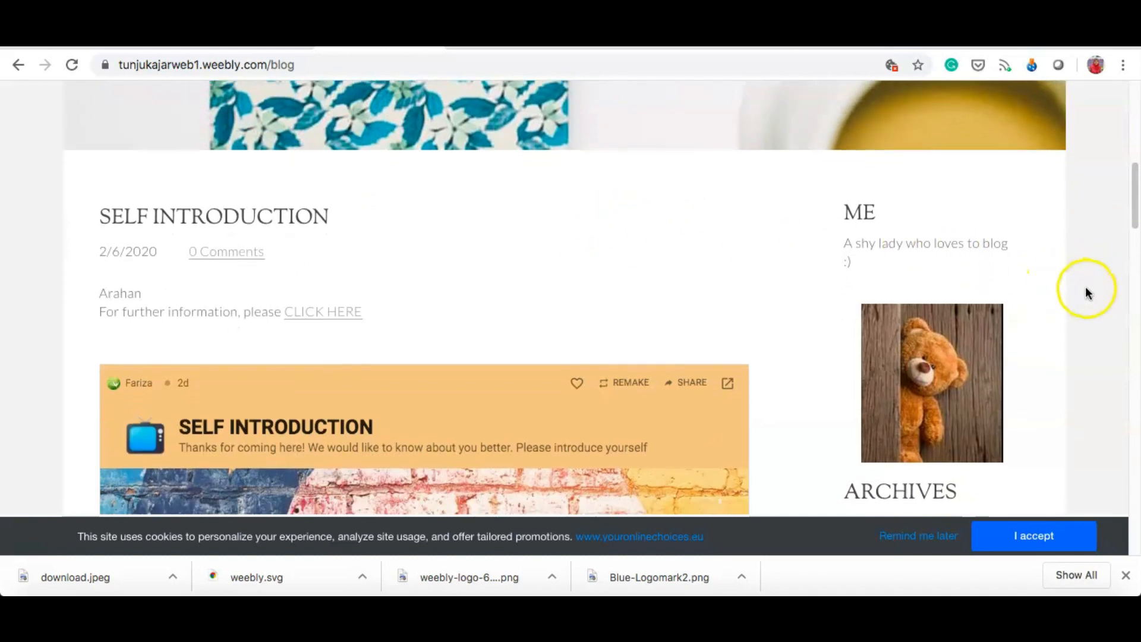
{"action": "scroll", "coordinate": [1086, 287], "scroll_direction": "down", "scroll_amount": 1}
{"action": "scroll", "coordinate": [1086, 285], "scroll_direction": "down", "scroll_amount": 2}
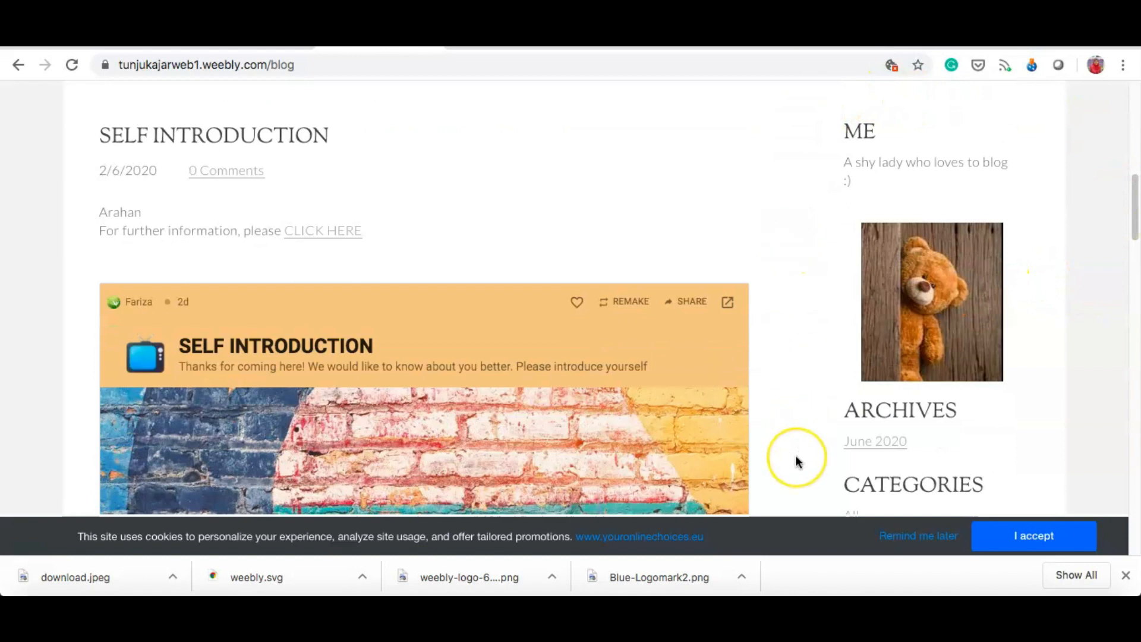
{"action": "scroll", "coordinate": [797, 460], "scroll_direction": "down", "scroll_amount": 1}
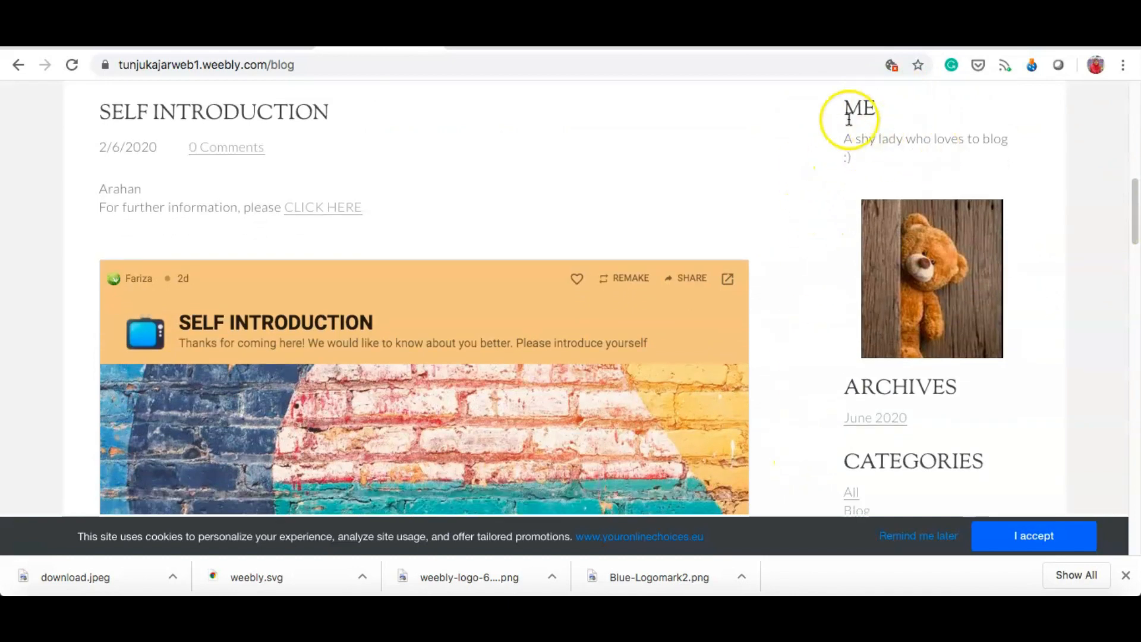
{"action": "scroll", "coordinate": [1048, 386], "scroll_direction": "down", "scroll_amount": 2}
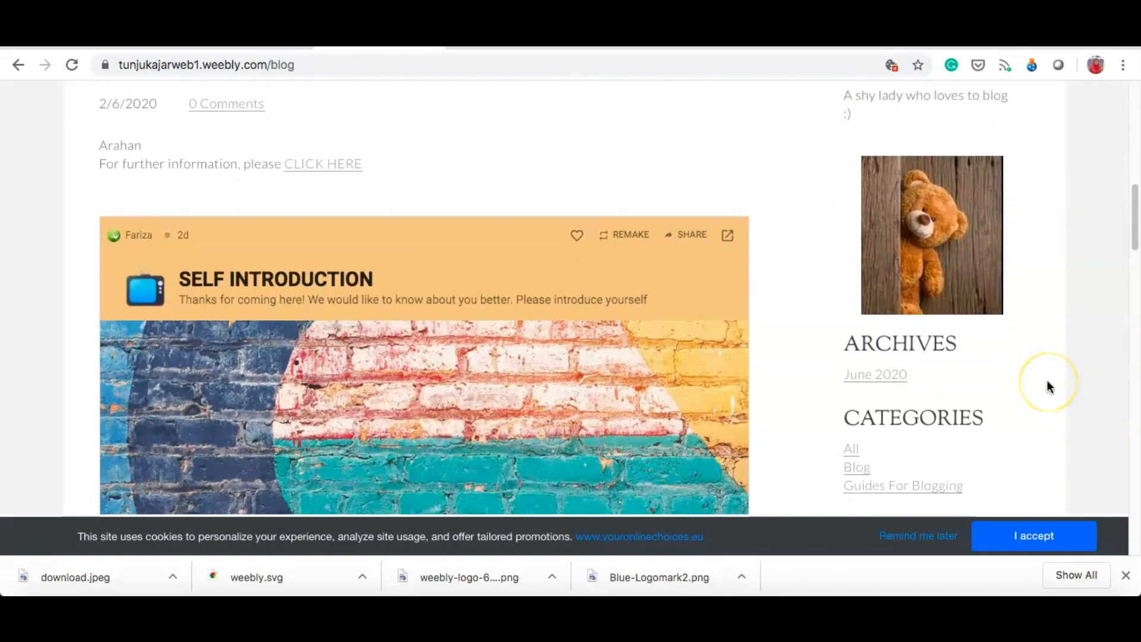
{"action": "scroll", "coordinate": [1047, 386], "scroll_direction": "down", "scroll_amount": 4}
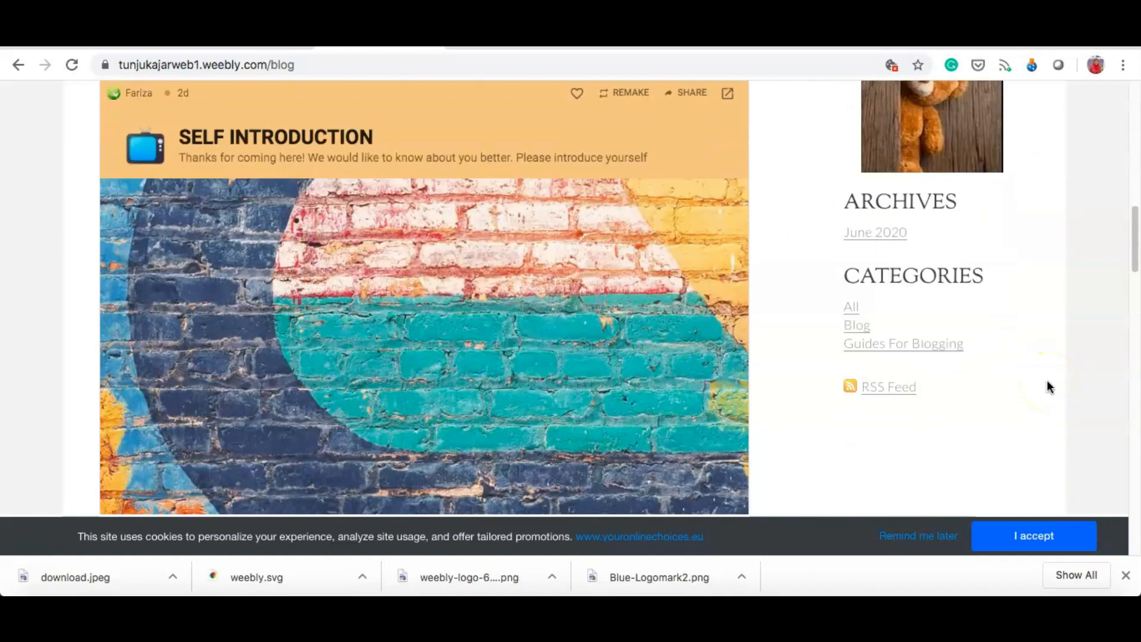
{"action": "scroll", "coordinate": [1040, 380], "scroll_direction": "down", "scroll_amount": 1}
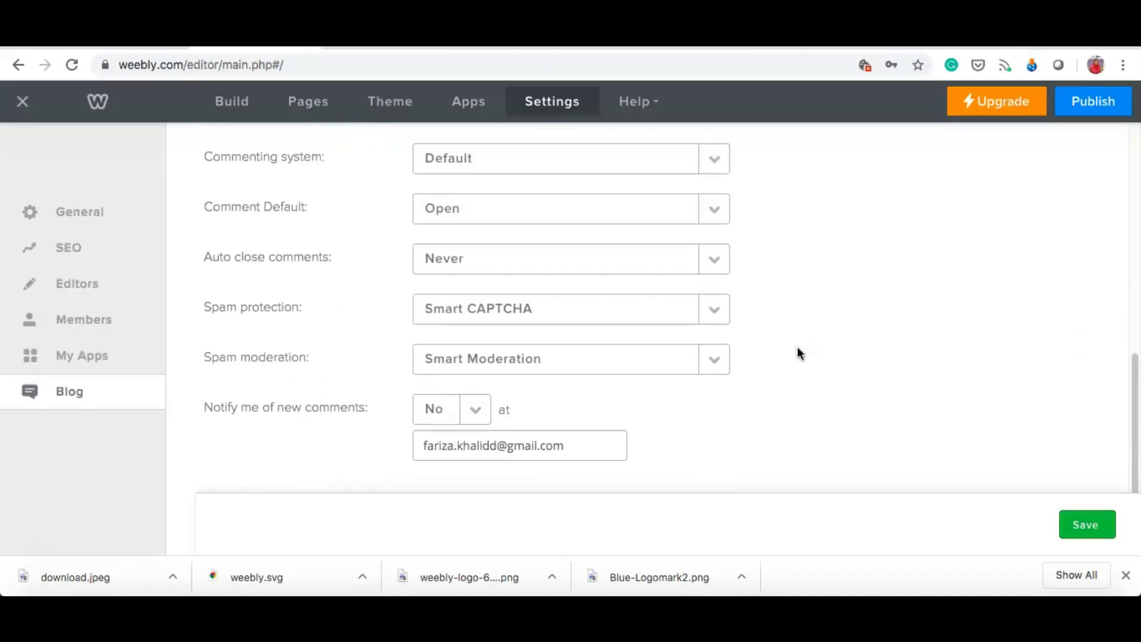
Step: Set the notification of new comments to Yes in the blog's Comments settings
{"action": "scroll", "coordinate": [797, 353], "scroll_direction": "up", "scroll_amount": 2}
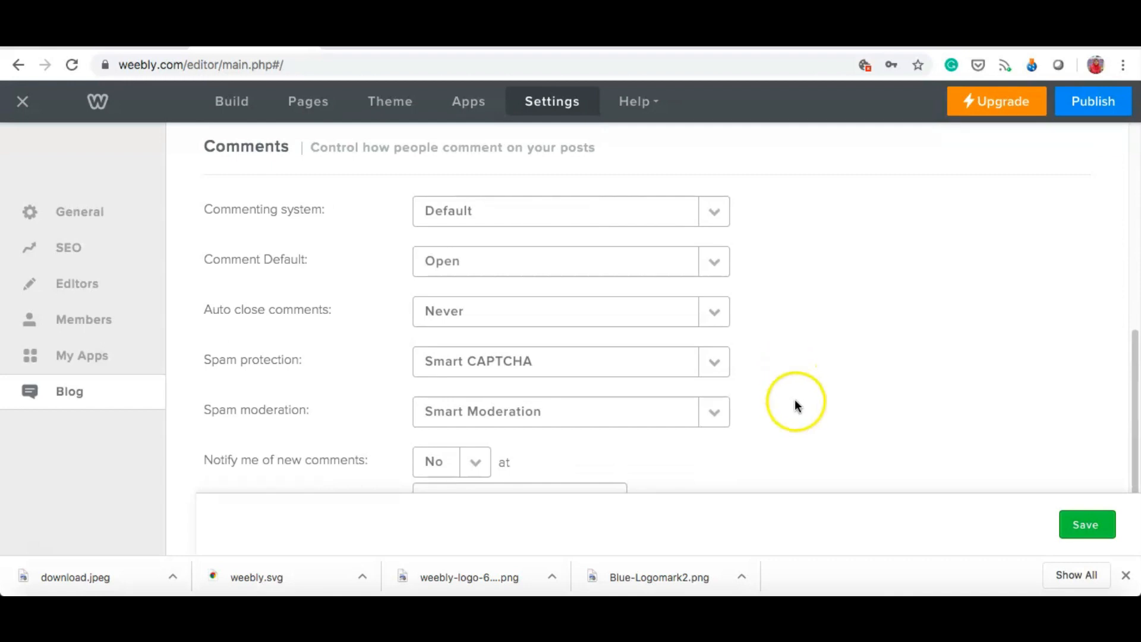
{"action": "scroll", "coordinate": [795, 404], "scroll_direction": "down", "scroll_amount": 1}
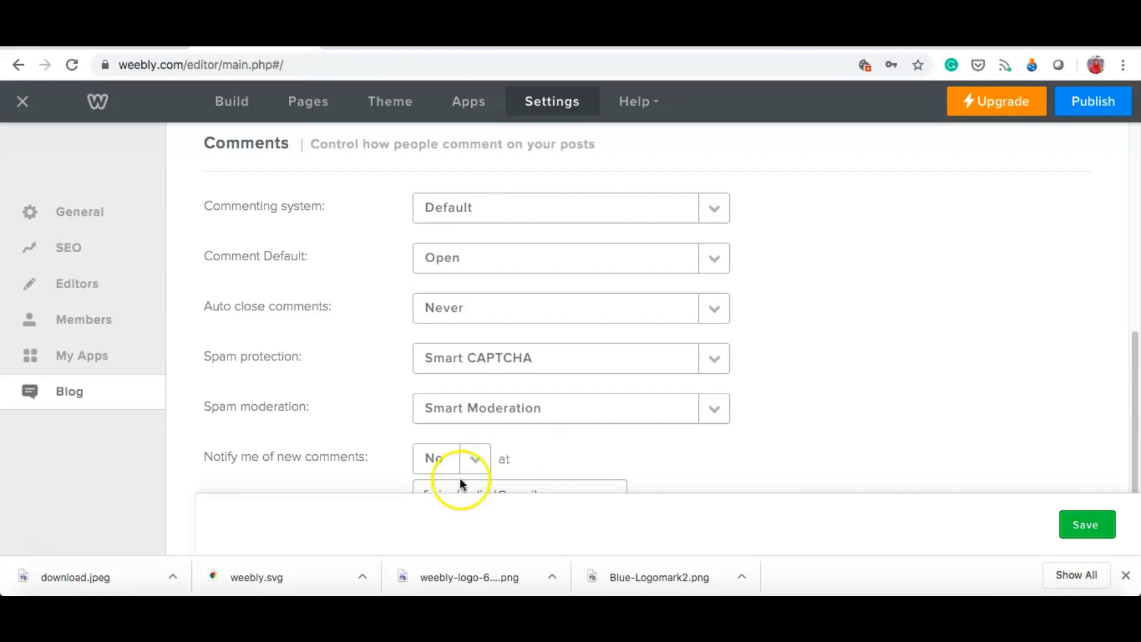
{"action": "left_click", "coordinate": [474, 464]}
{"action": "left_click", "coordinate": [452, 497]}
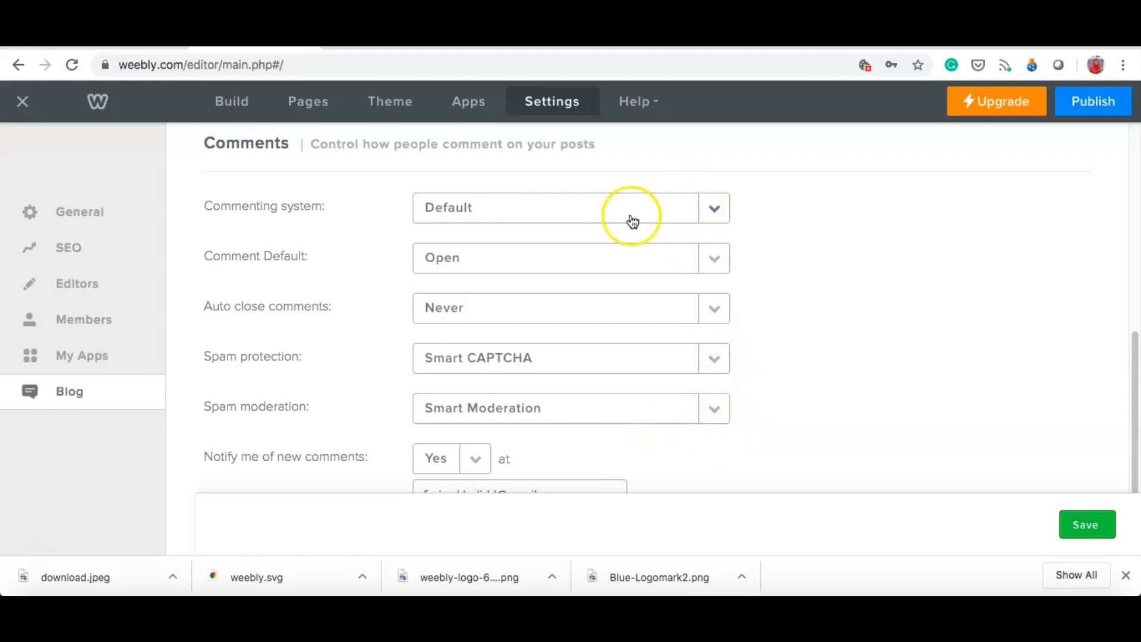
Step: Try the Closed and Require Approval options for the blog's Comment Default, and restore it to Open
{"action": "left_click", "coordinate": [713, 261]}
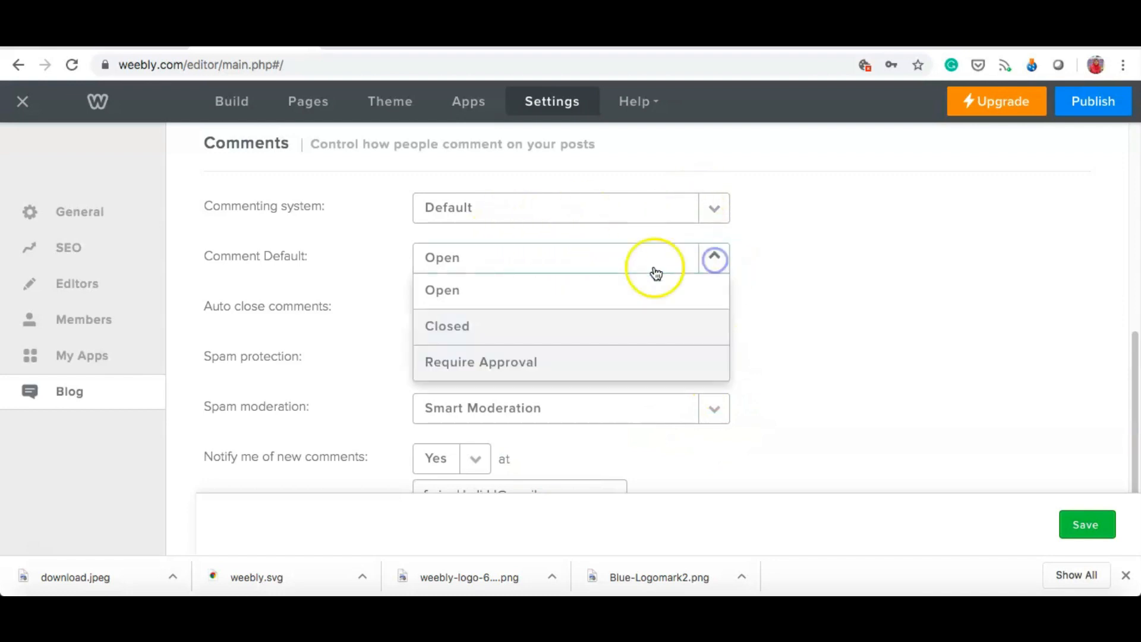
{"action": "left_click", "coordinate": [512, 326]}
{"action": "left_click", "coordinate": [714, 261]}
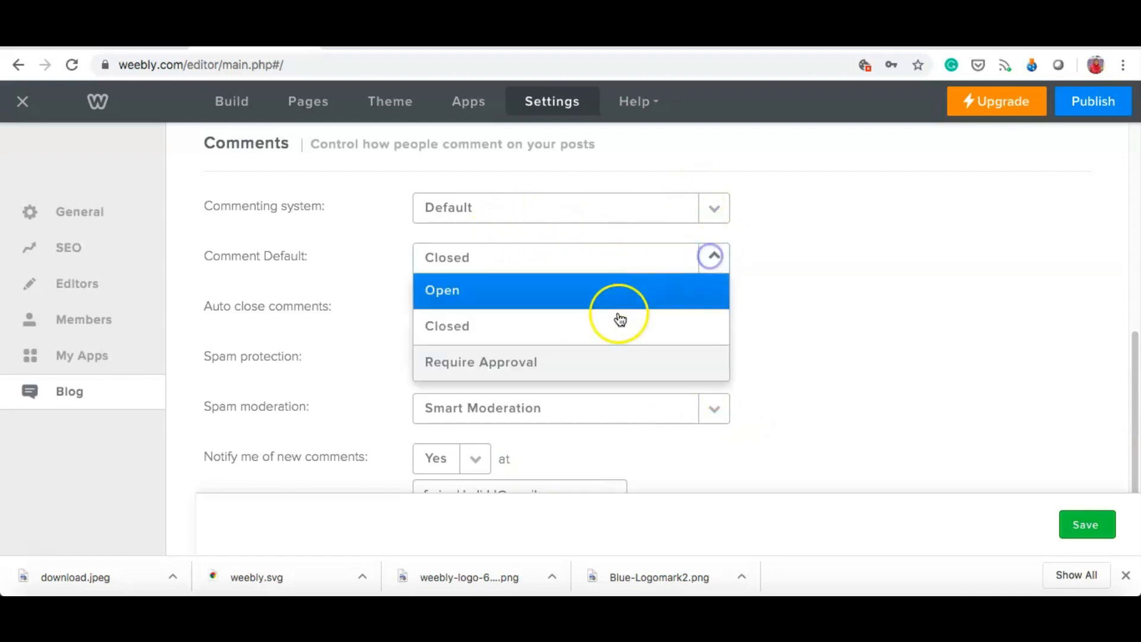
{"action": "left_click", "coordinate": [541, 362]}
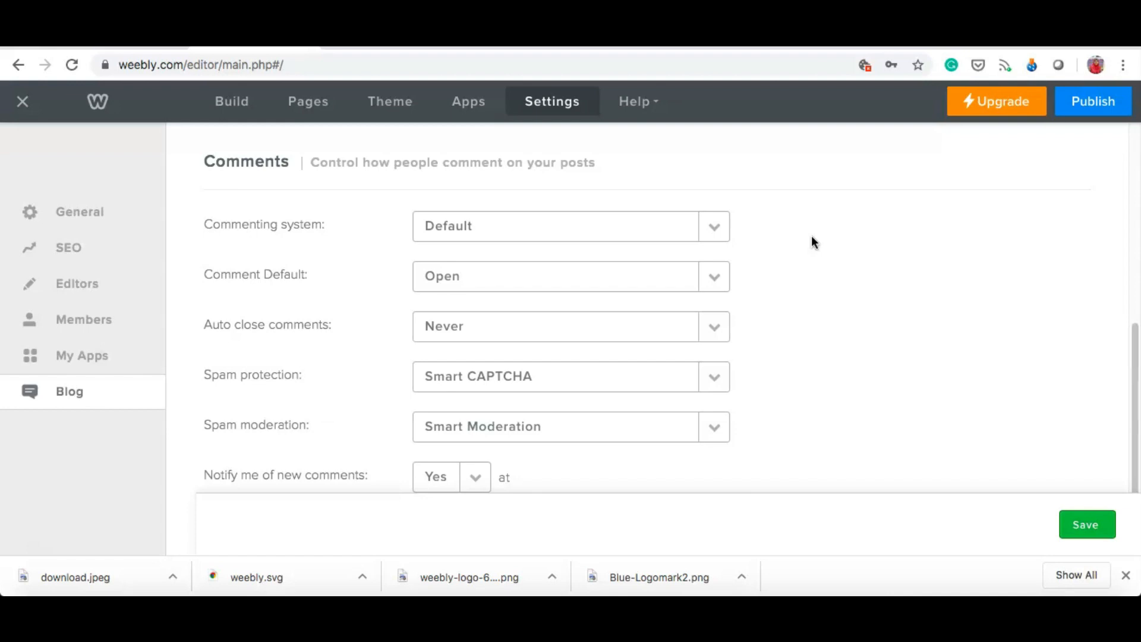
Step: Publish the website with the updated settings
{"action": "left_click", "coordinate": [1096, 103]}
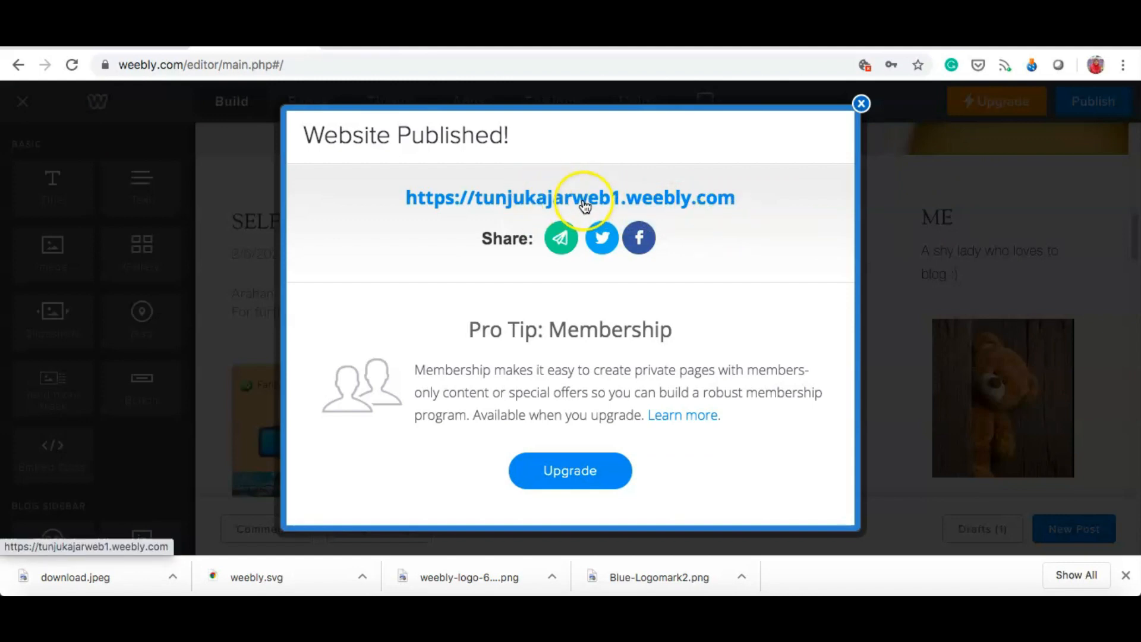
Step: Open the published site tunjukajarweb1.weebly.com and examine its home page from the header image down to the welcome text
{"action": "left_click", "coordinate": [580, 204]}
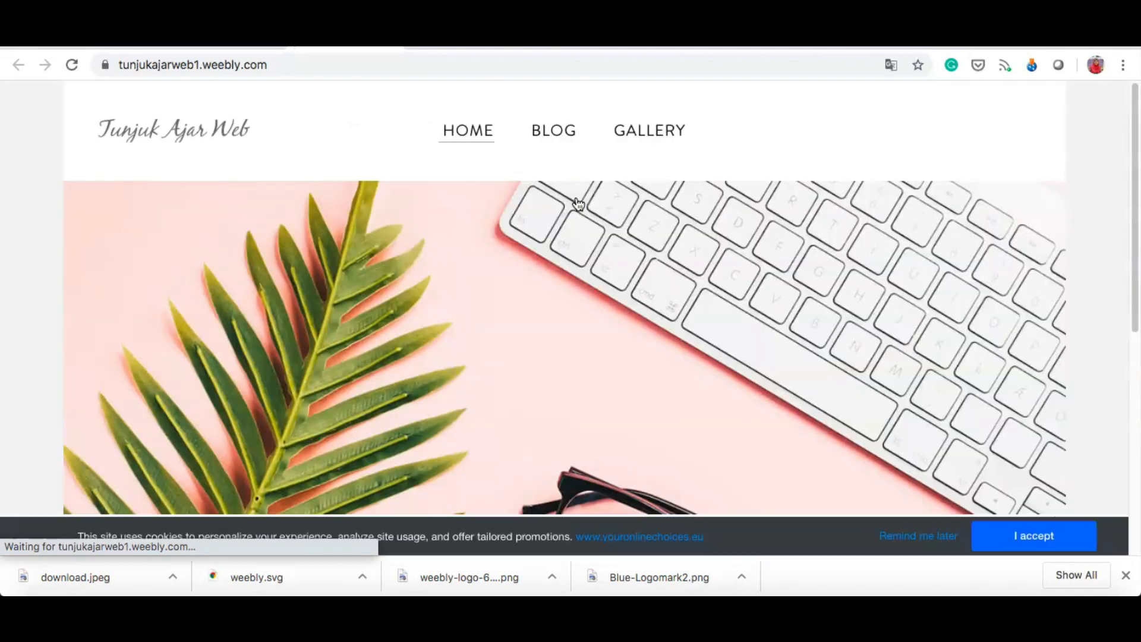
{"action": "scroll", "coordinate": [537, 262], "scroll_direction": "down", "scroll_amount": 4}
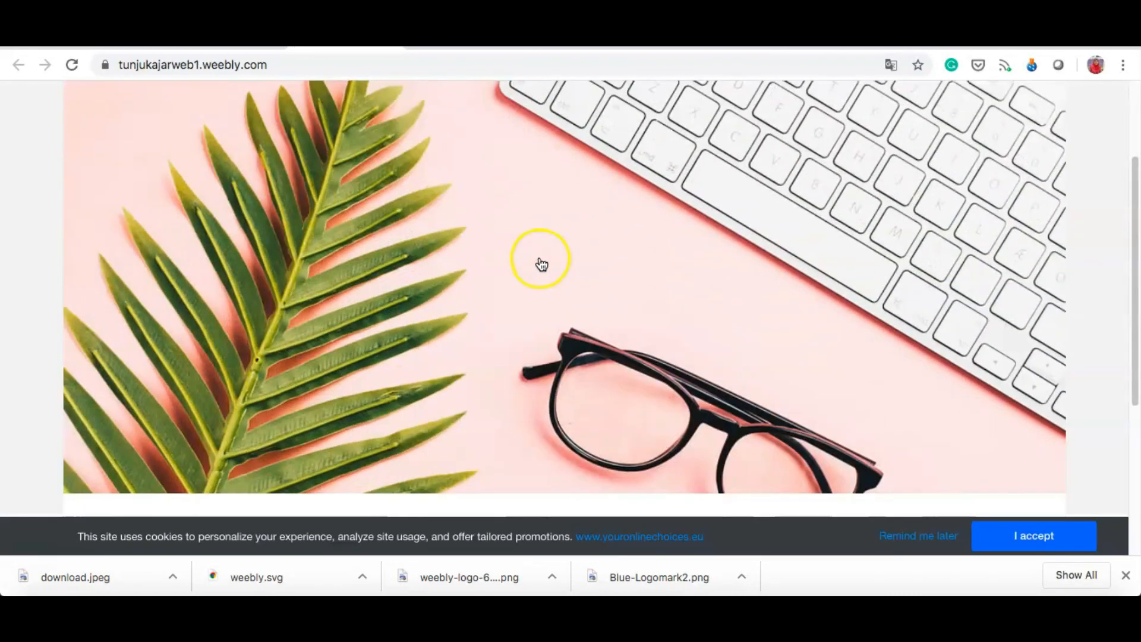
{"action": "scroll", "coordinate": [540, 263], "scroll_direction": "down", "scroll_amount": 4}
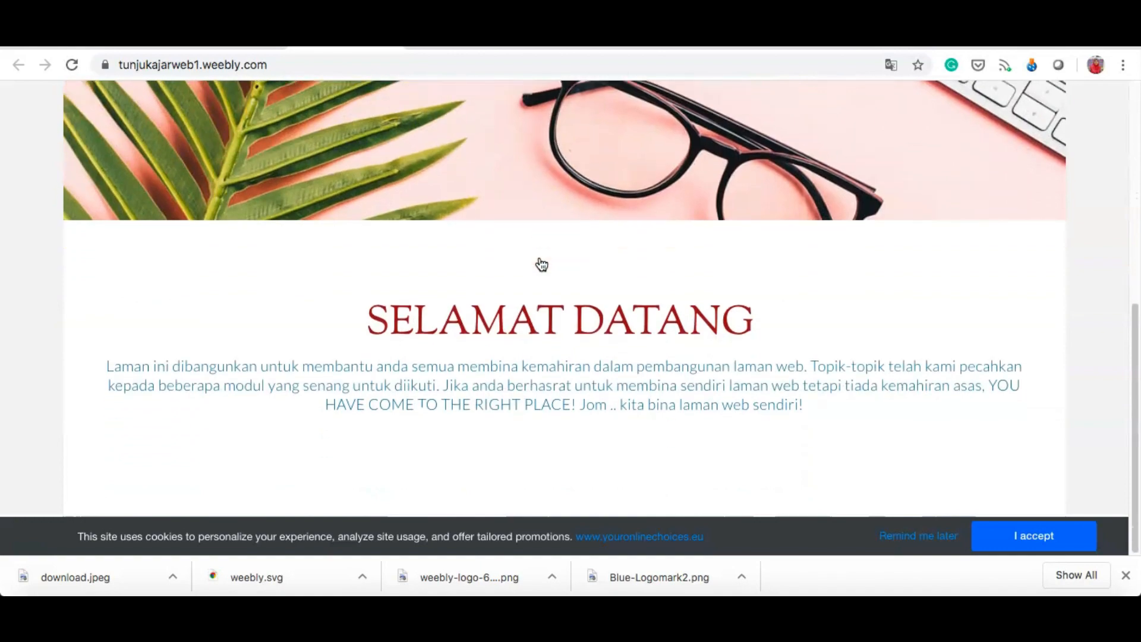
{"action": "scroll", "coordinate": [541, 263], "scroll_direction": "up", "scroll_amount": 8}
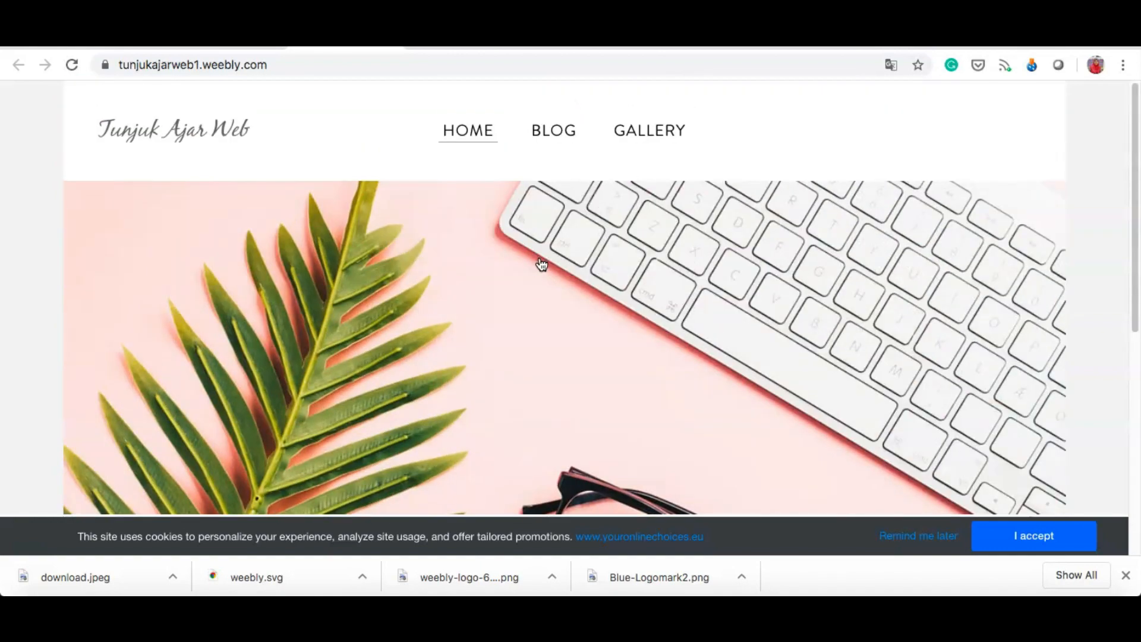
{"action": "scroll", "coordinate": [541, 264], "scroll_direction": "down", "scroll_amount": 2}
{"action": "scroll", "coordinate": [541, 264], "scroll_direction": "up", "scroll_amount": 1}
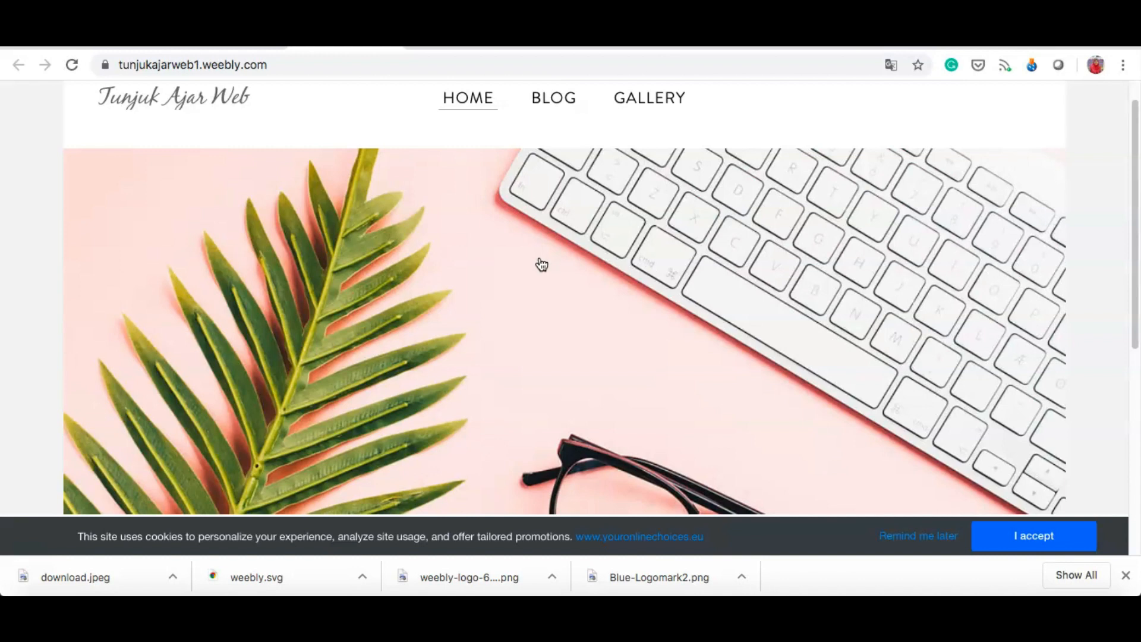
{"action": "left_click", "coordinate": [579, 275]}
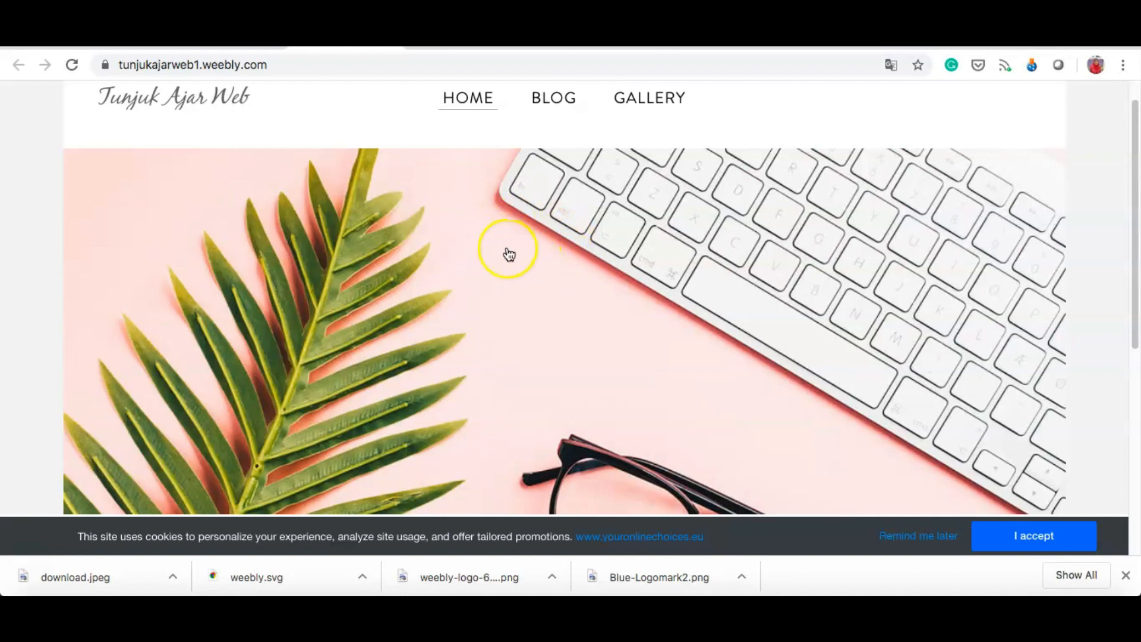